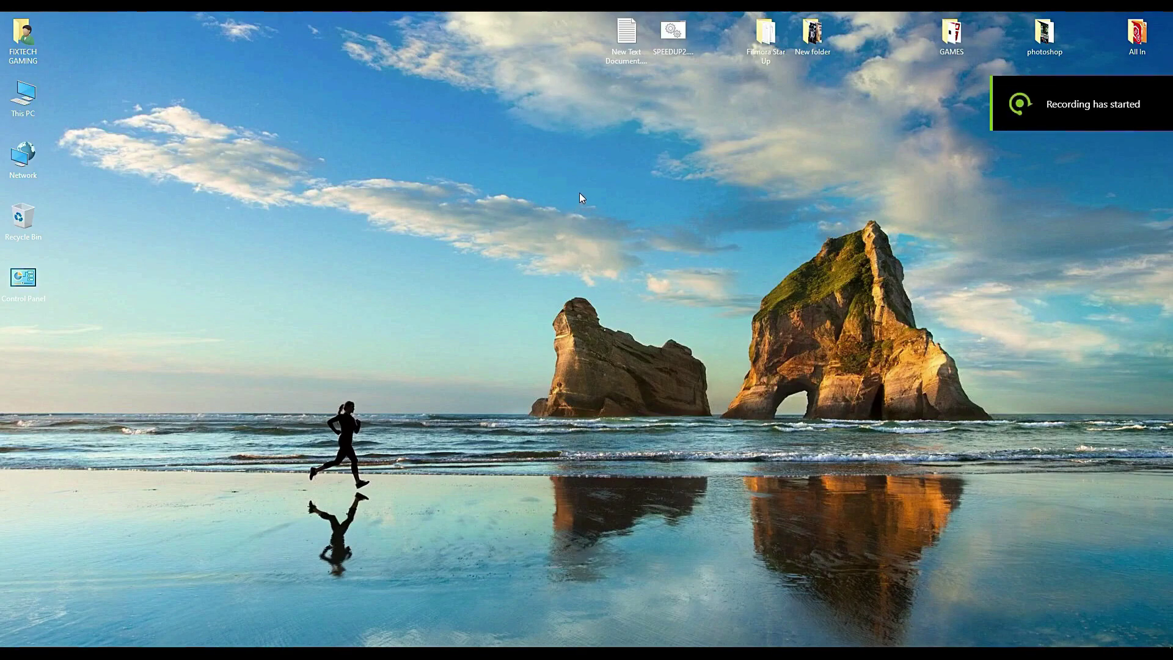
pyautogui.rightClick(563, 189)
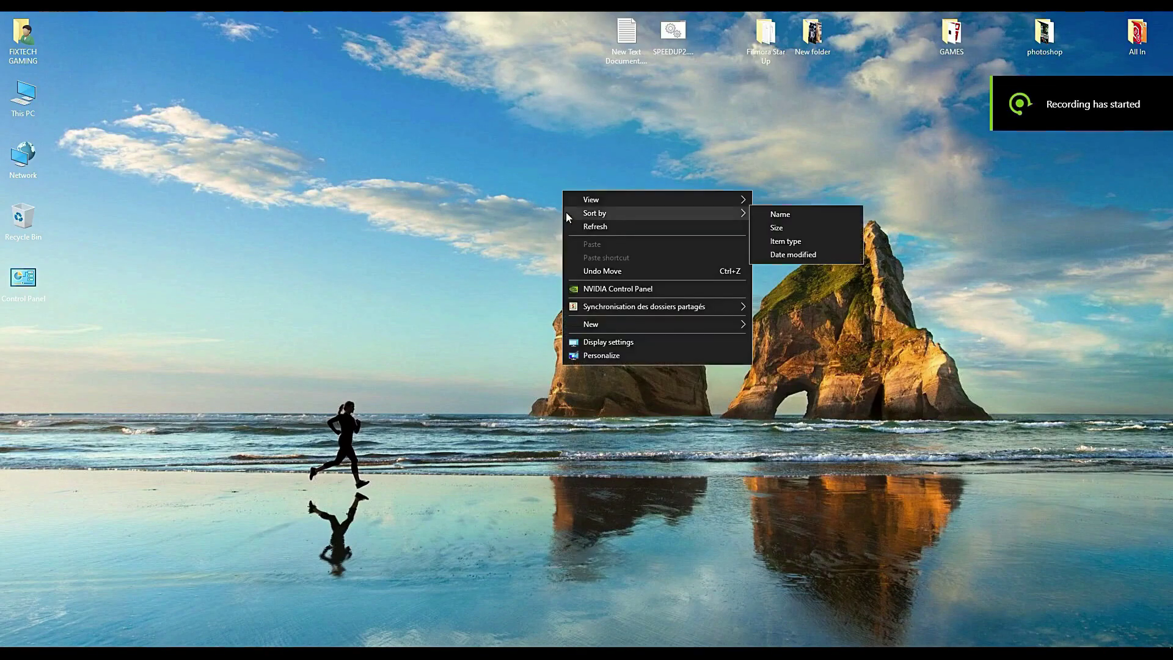
pyautogui.click(596, 231)
# Search Windows for cmd and launch Command Prompt as administrator, approving the elevation request.
pyautogui.click(93, 638)
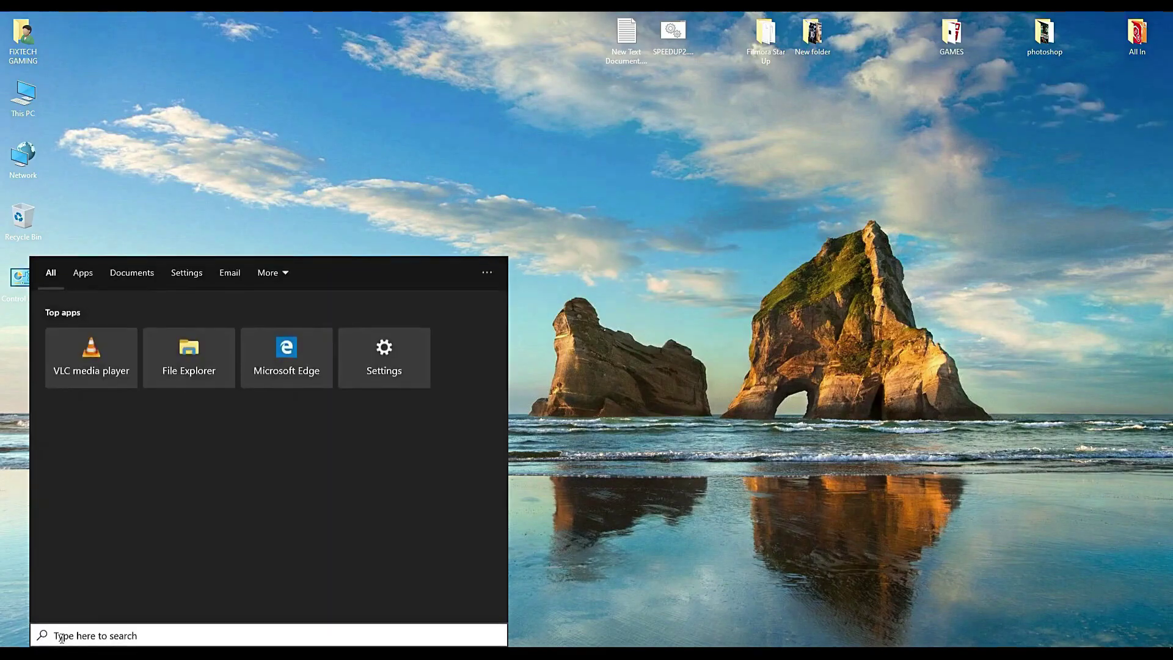
pyautogui.write('c')
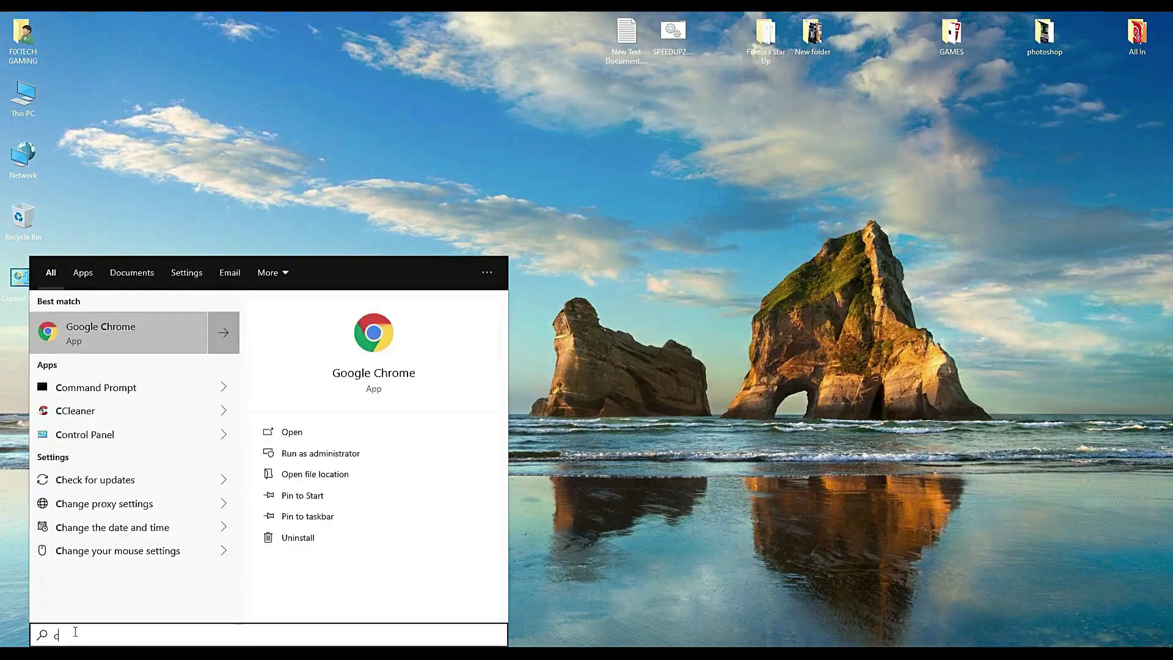
pyautogui.write('md')
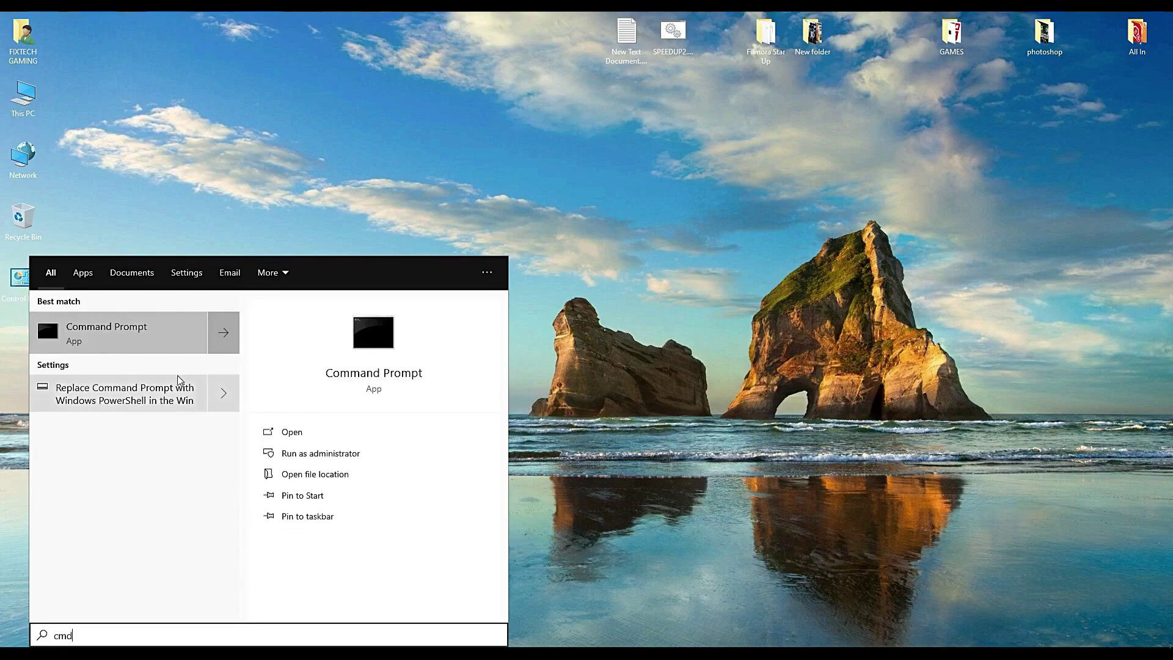
pyautogui.rightClick(145, 328)
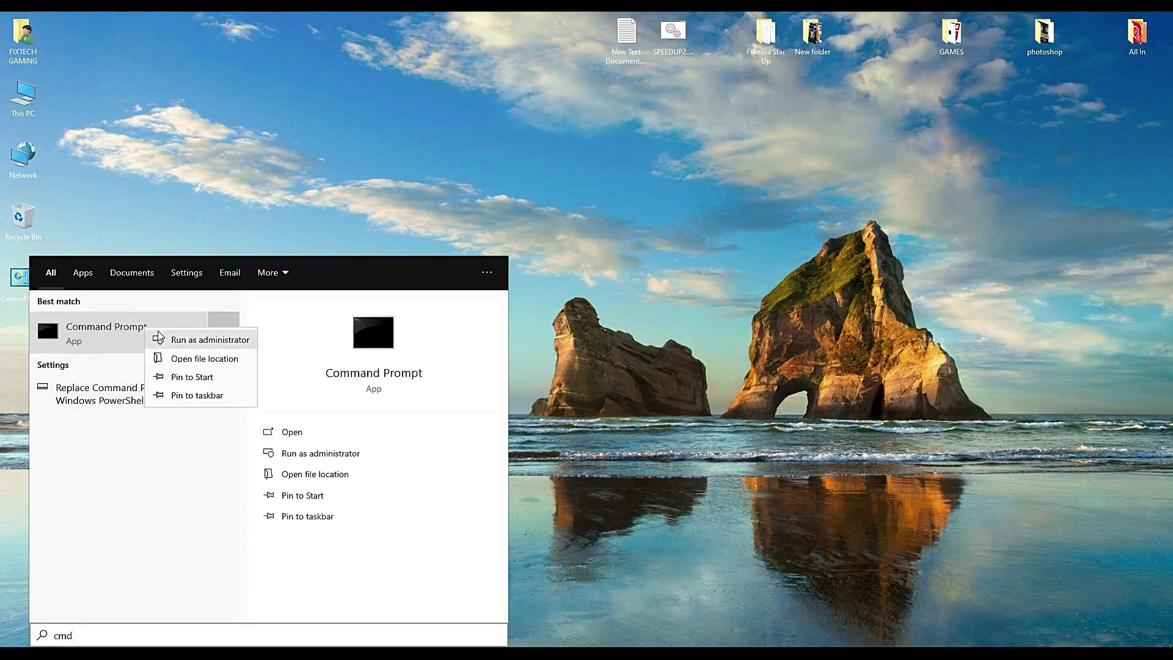
pyautogui.click(158, 335)
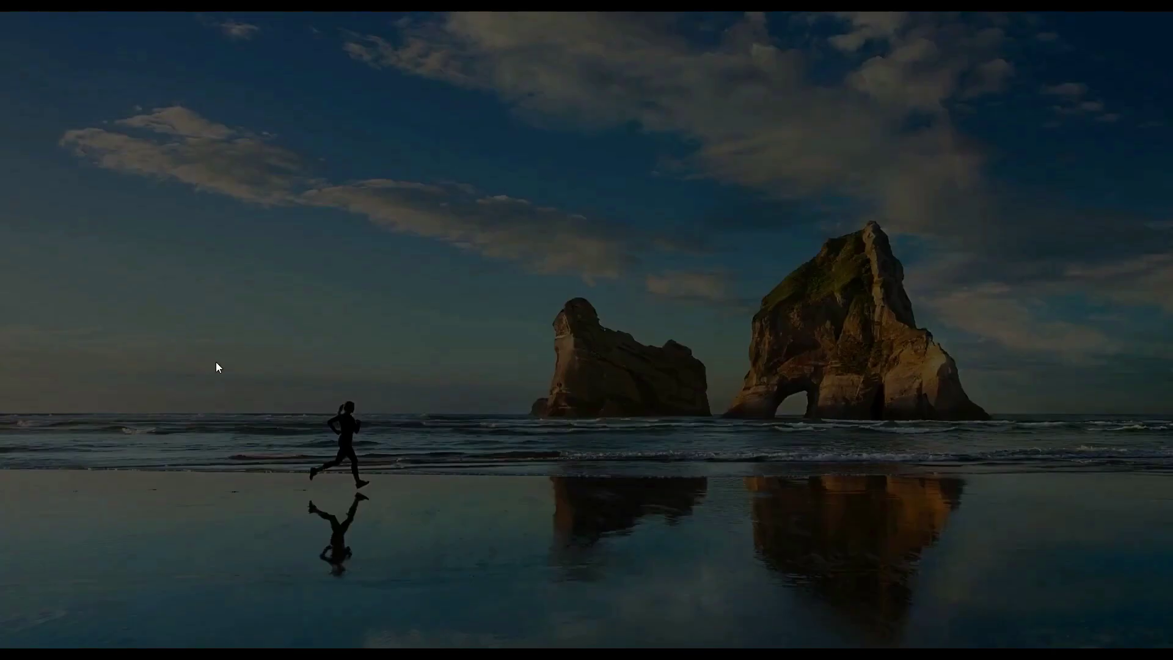
pyautogui.click(497, 414)
# Copy the command powercfg -duplicatescheme e9a42b02-d5df-448d-aa00-03f14749eb61 from the desktop's New Text Document and run it in Command Prompt.
pyautogui.doubleClick(626, 34)
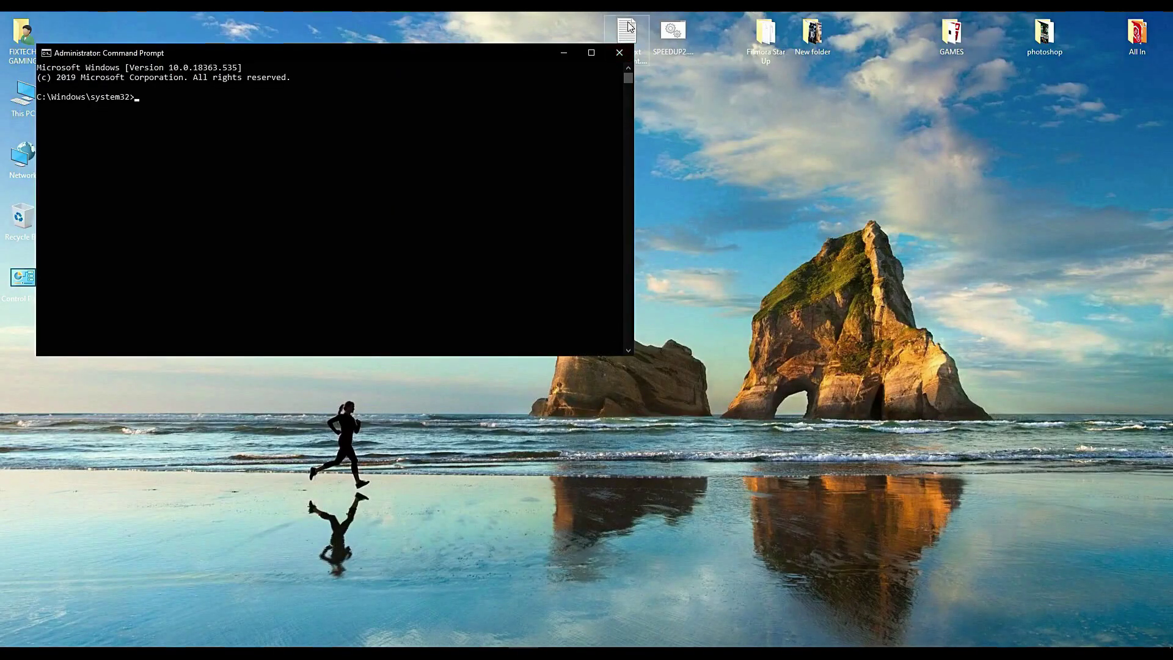
pyautogui.moveTo(619, 135); pyautogui.dragTo(535, 316)
pyautogui.press('cmd+c')
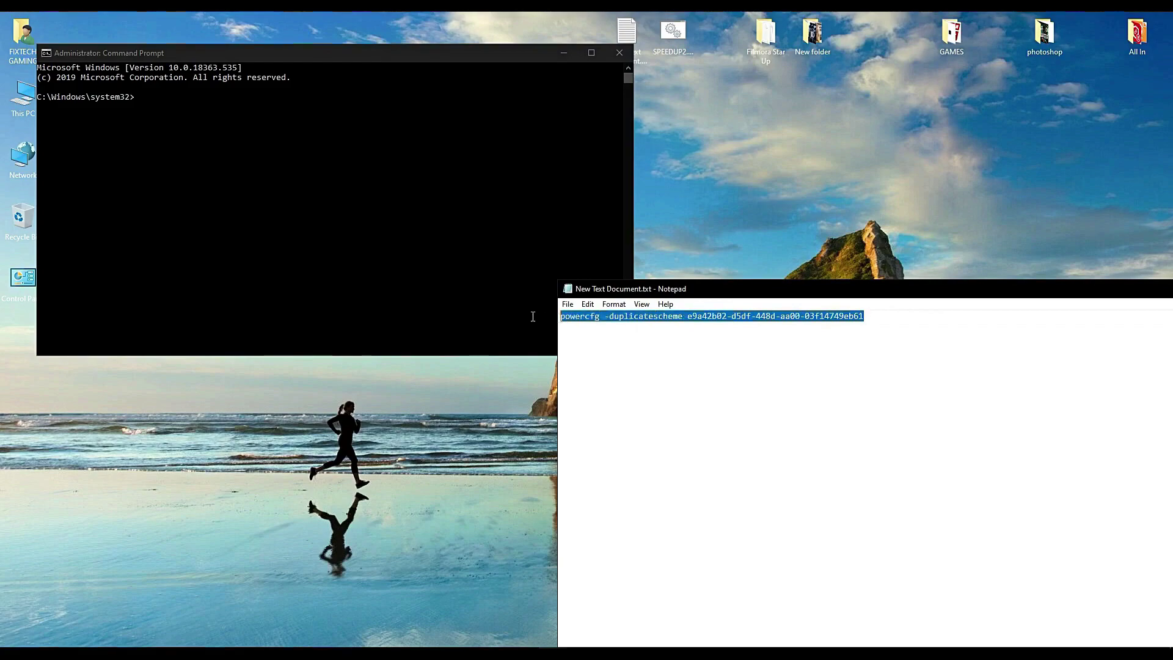
pyautogui.click(183, 108)
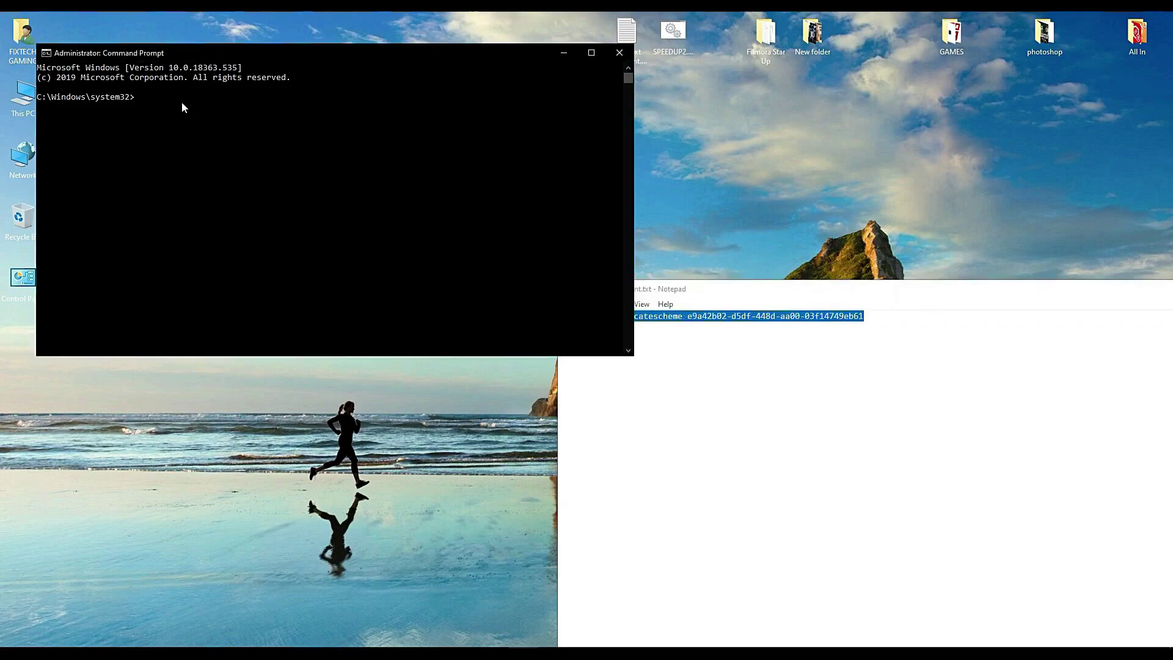
pyautogui.rightClick(149, 98)
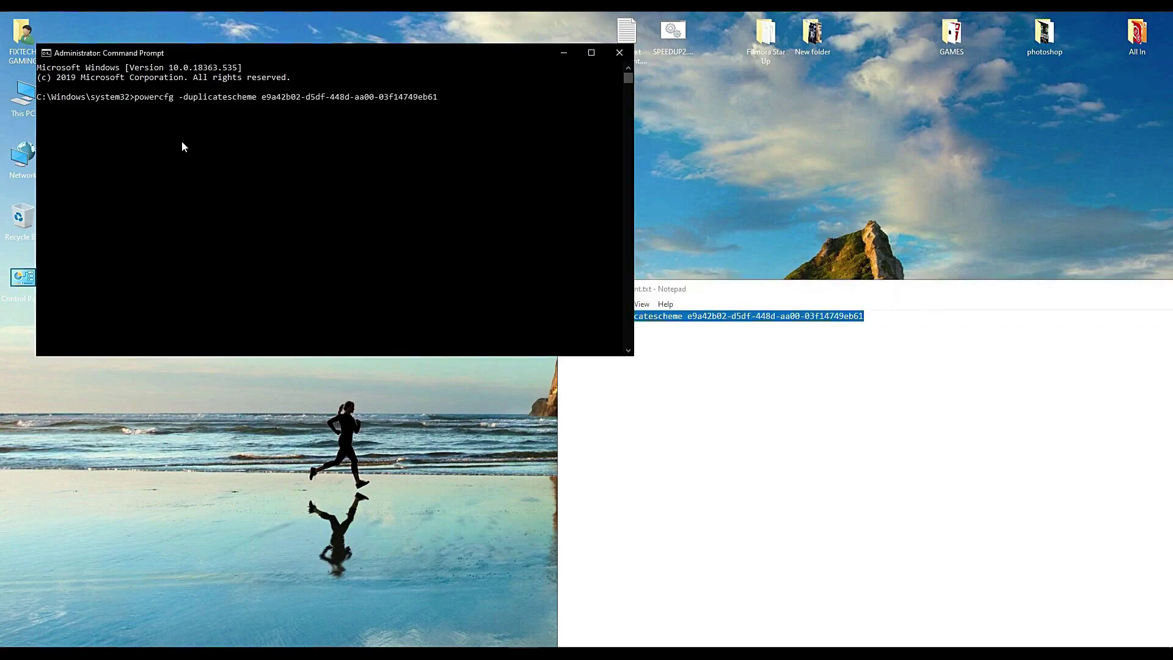
pyautogui.press('Return')
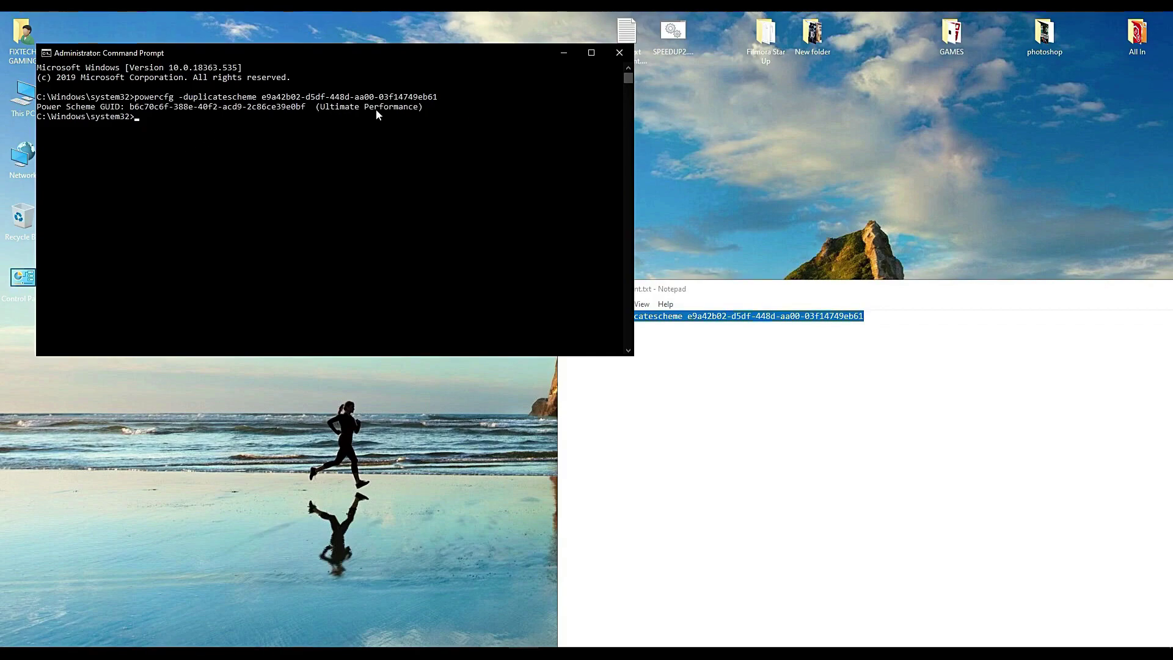
# Close the Command Prompt and Notepad windows.
pyautogui.click(619, 53)
pyautogui.moveTo(1108, 293); pyautogui.dragTo(796, 180)
pyautogui.click(1020, 179)
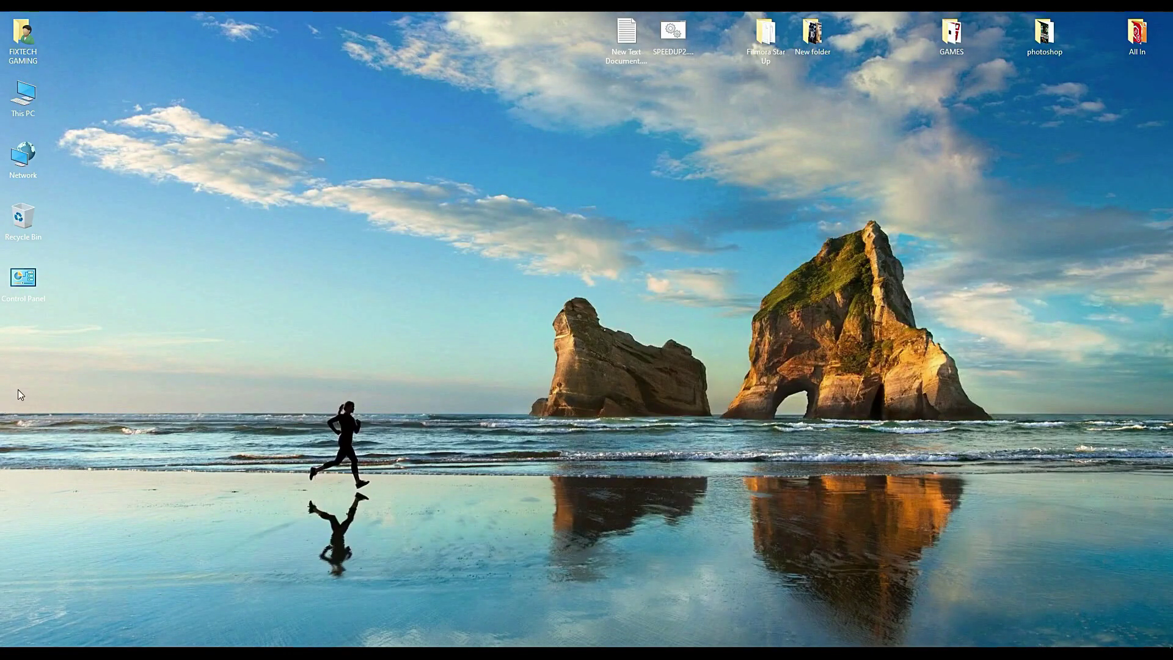
# Open the advanced power settings of the preferred Ultimate Performance plan through Control Panel's Power Options.
pyautogui.doubleClick(30, 291)
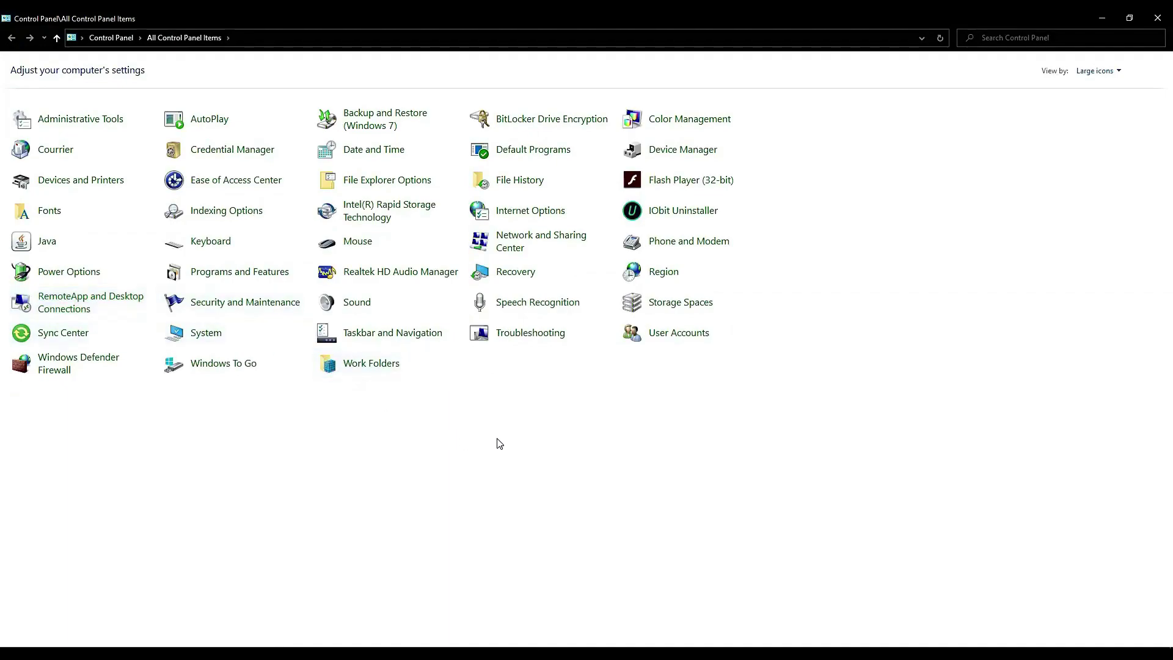
pyautogui.click(85, 275)
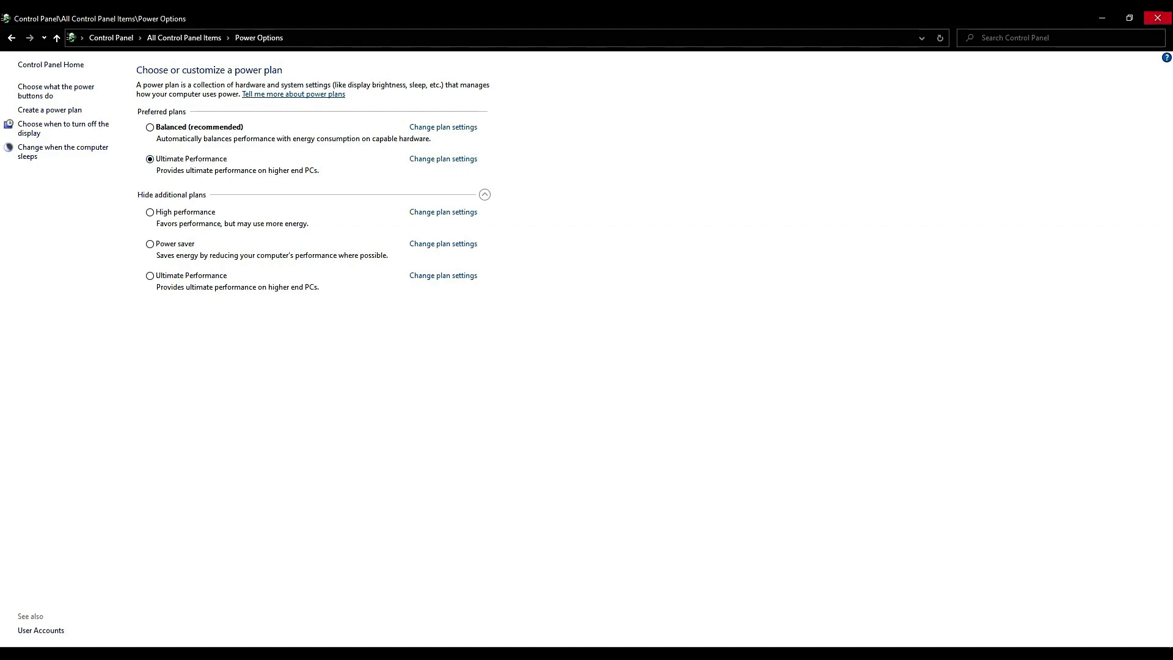
pyautogui.click(1157, 17)
pyautogui.click(446, 163)
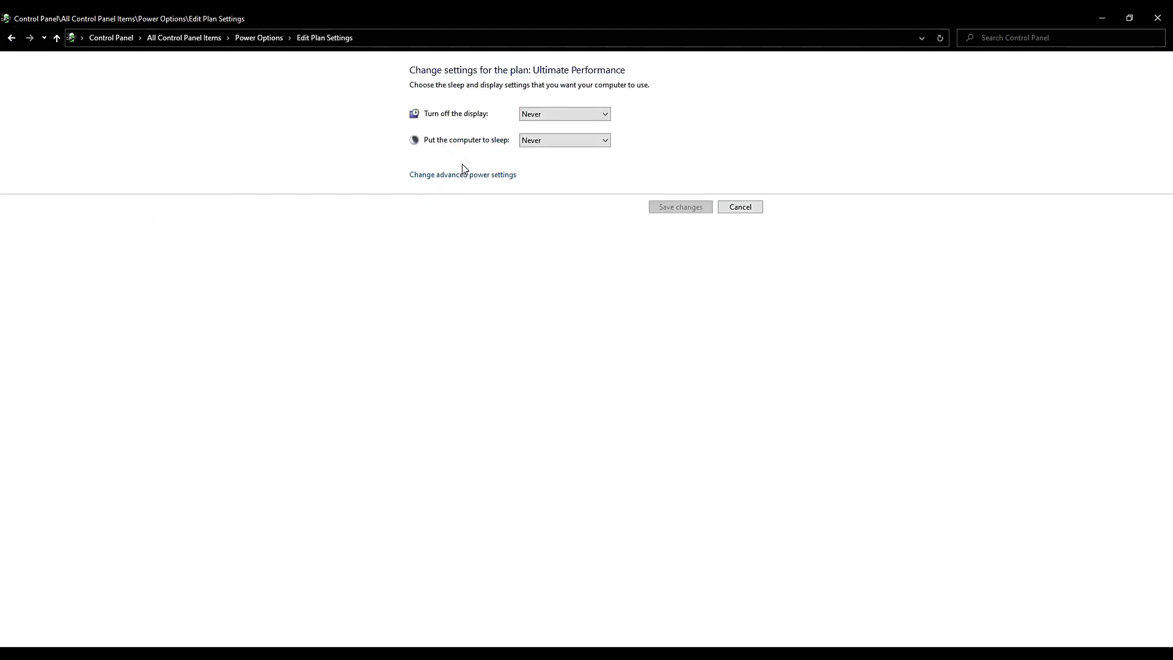
pyautogui.click(466, 177)
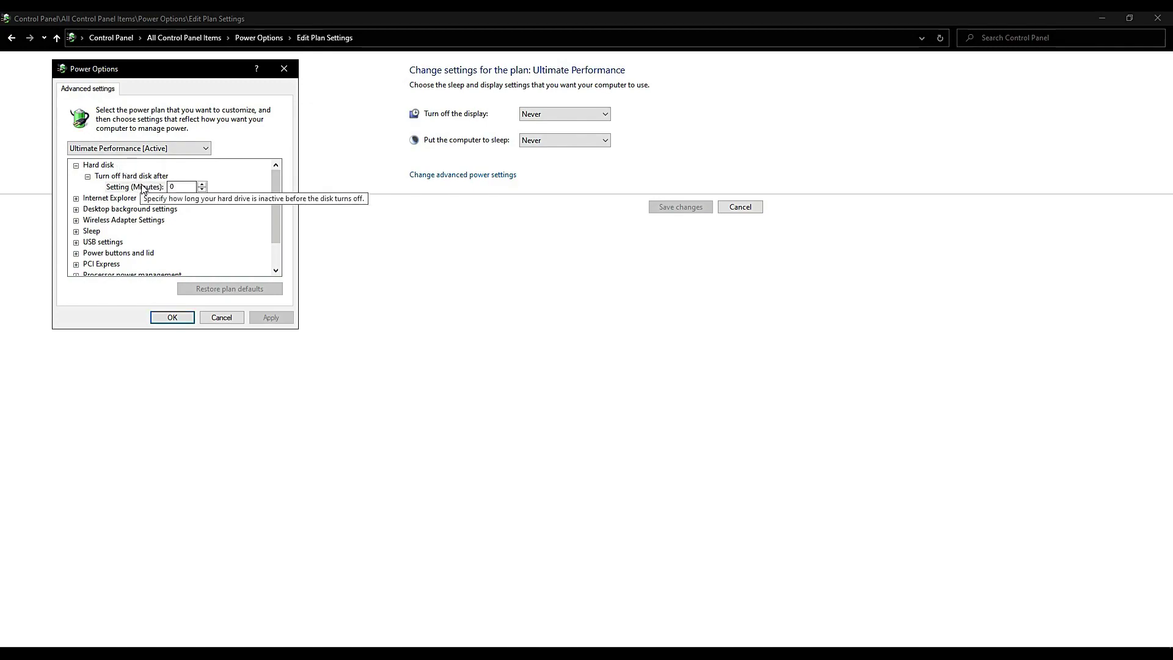
# Review the hard disk turn-off time and Internet Explorer's JavaScript Timer Frequency in the advanced power settings.
pyautogui.click(77, 166)
pyautogui.click(77, 166)
pyautogui.click(96, 178)
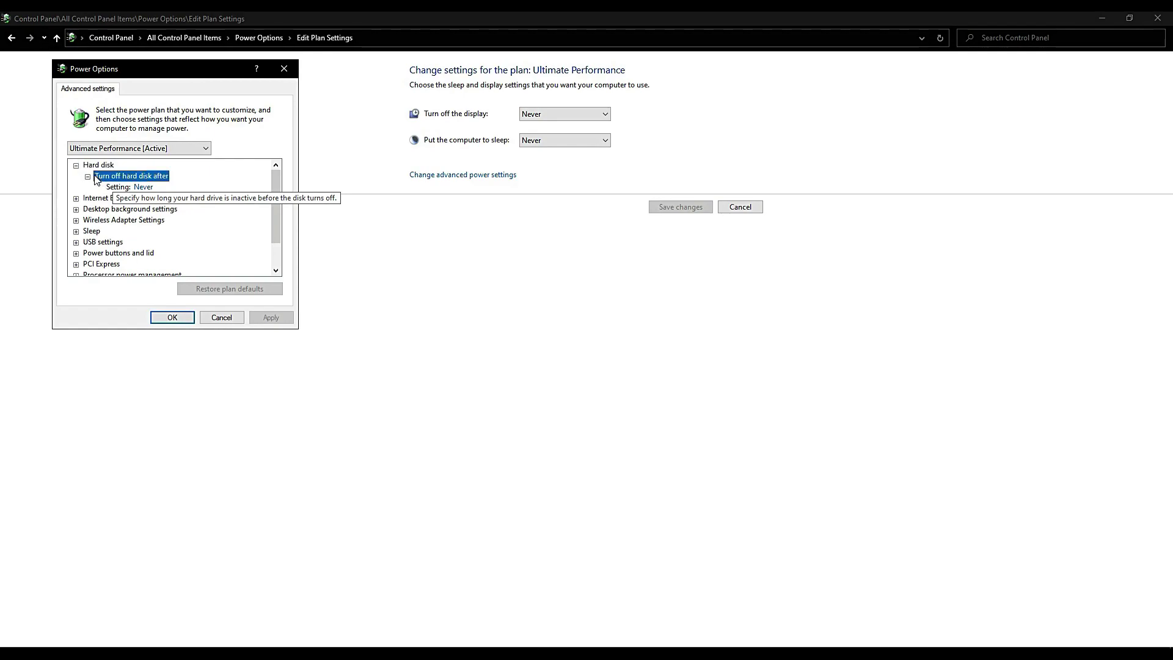
pyautogui.click(148, 188)
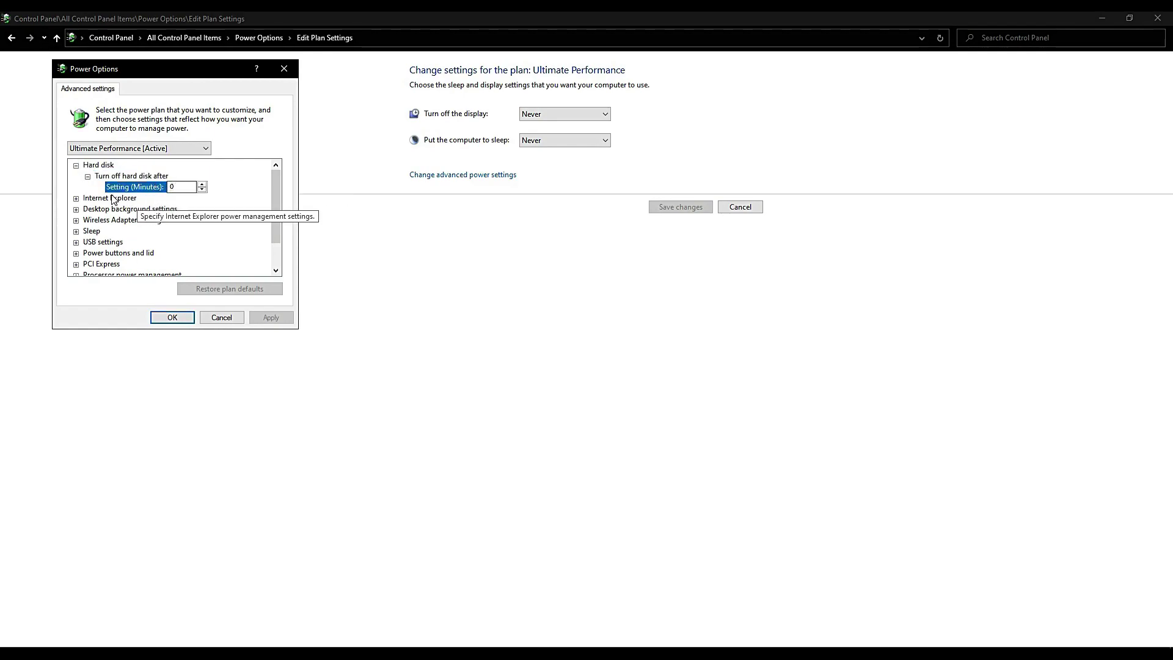
pyautogui.click(77, 198)
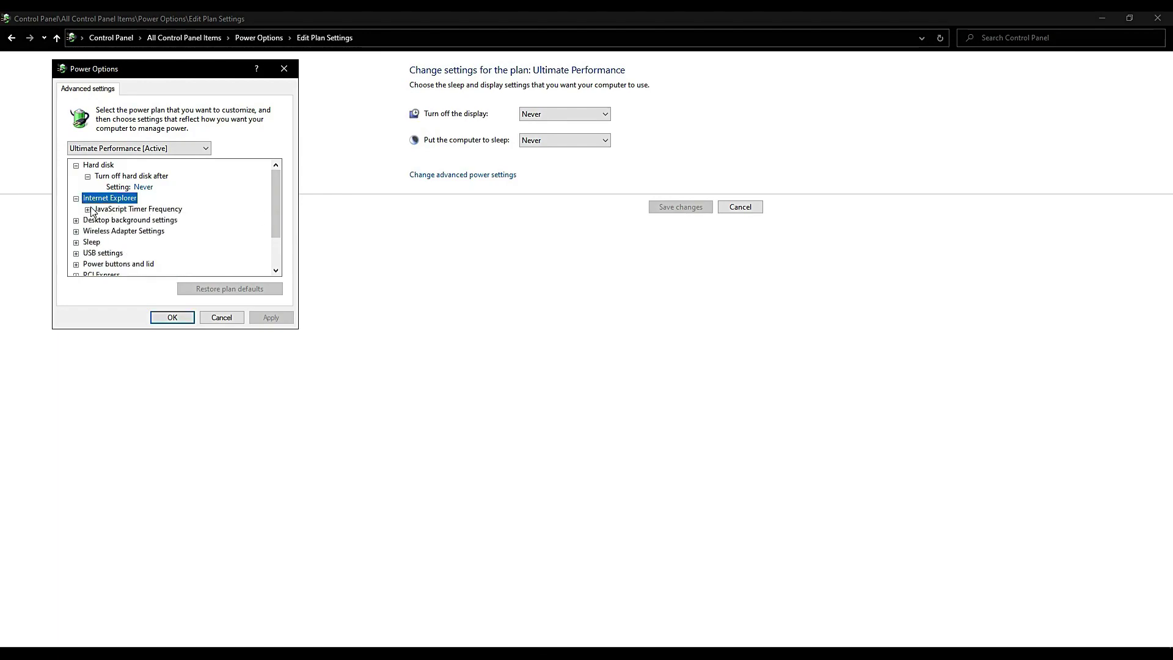
pyautogui.click(88, 209)
pyautogui.click(88, 210)
pyautogui.click(76, 199)
# Check the desktop background slide show setting and the wireless adapter's Power Saving Mode.
pyautogui.click(77, 210)
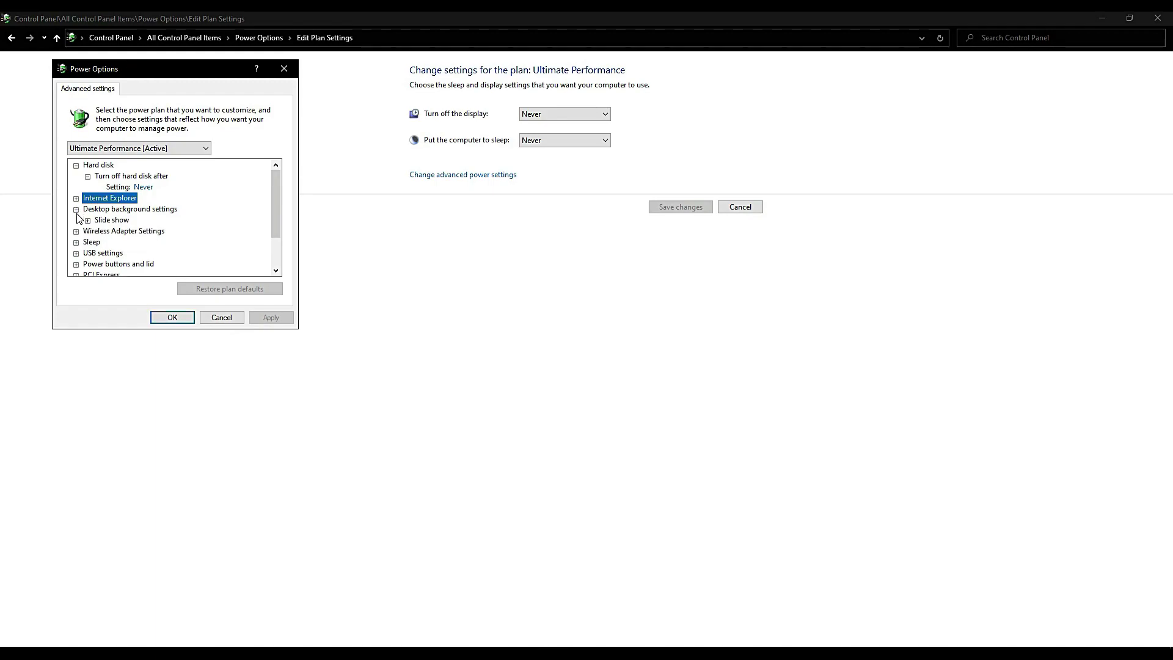
pyautogui.click(88, 221)
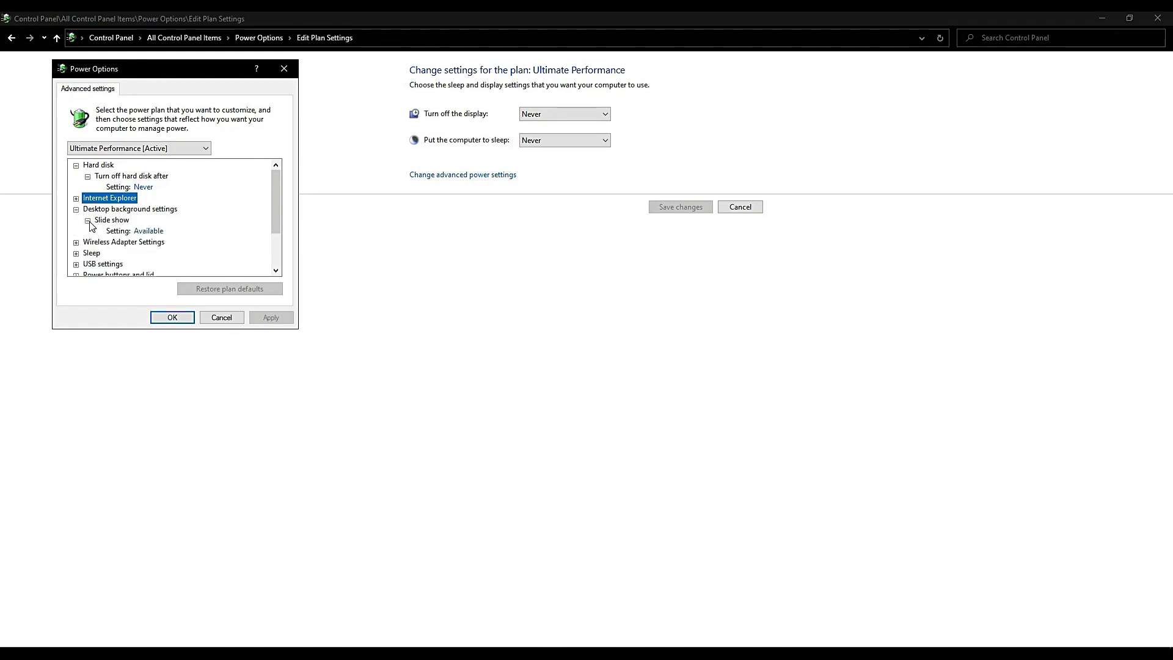
pyautogui.click(88, 221)
pyautogui.click(76, 209)
pyautogui.click(77, 220)
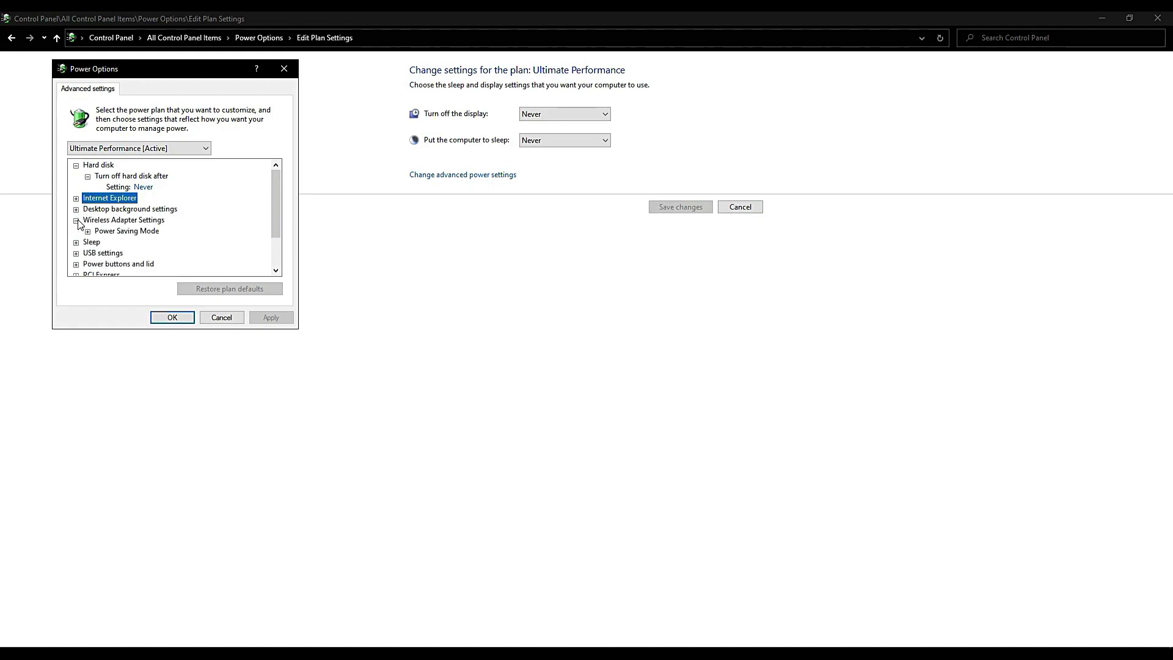
pyautogui.click(88, 231)
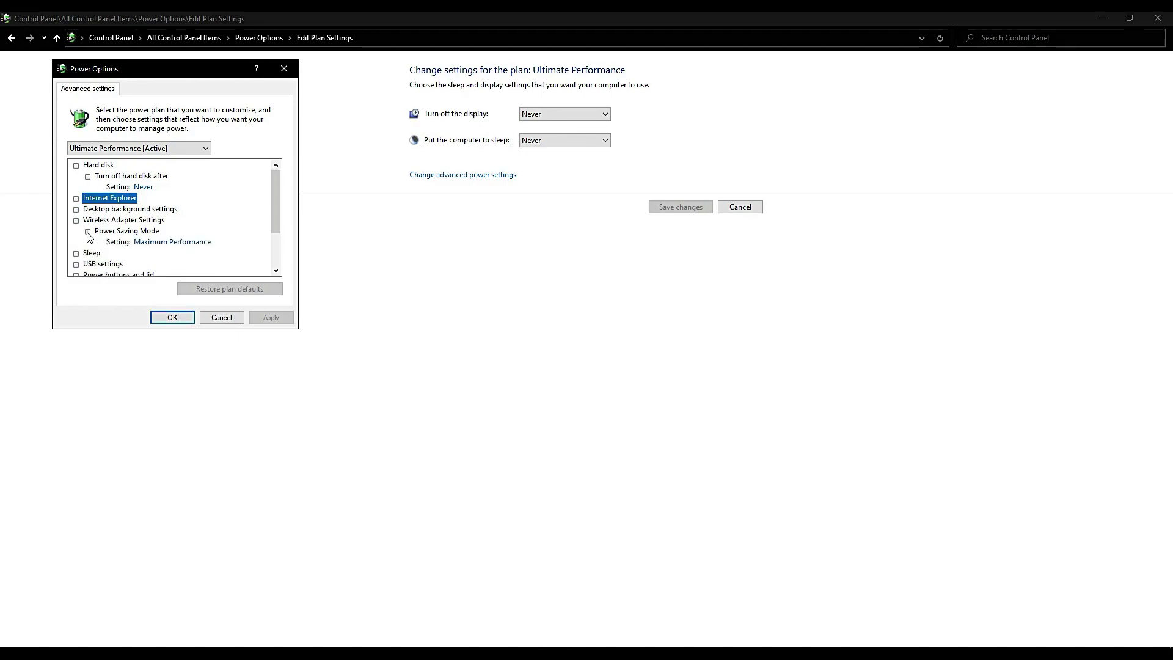
pyautogui.click(76, 221)
# Inspect the Sleep category's Sleep after and Allow wake timers settings, then collapse the category.
pyautogui.click(76, 232)
pyautogui.click(88, 242)
pyautogui.click(88, 242)
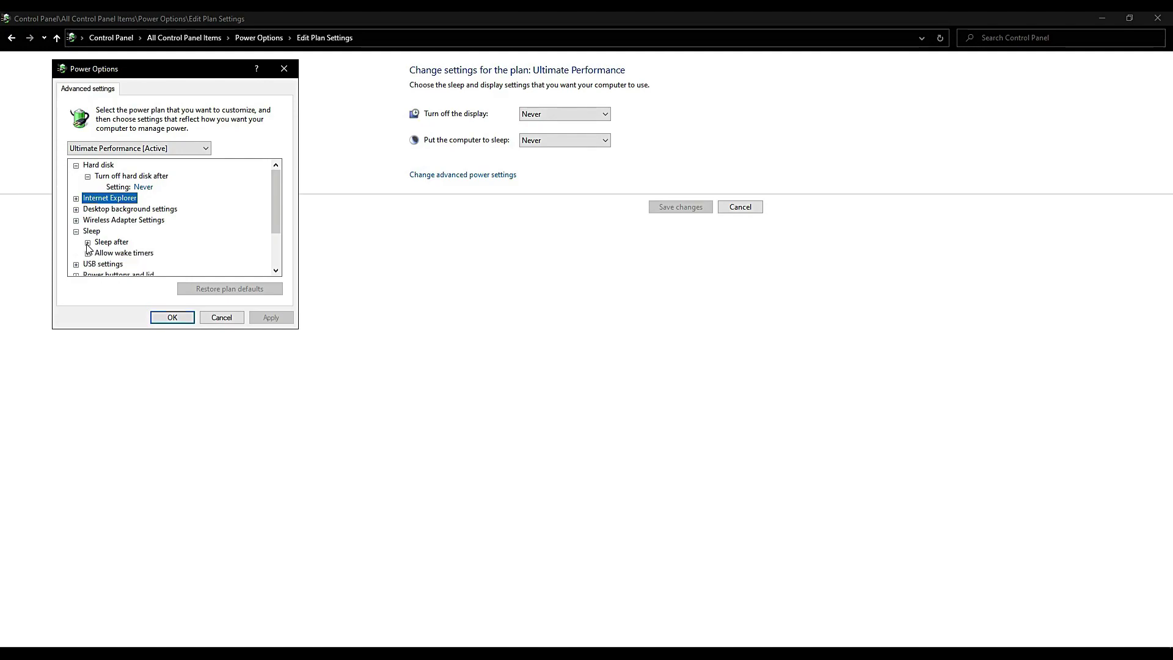
pyautogui.click(88, 254)
pyautogui.click(88, 254)
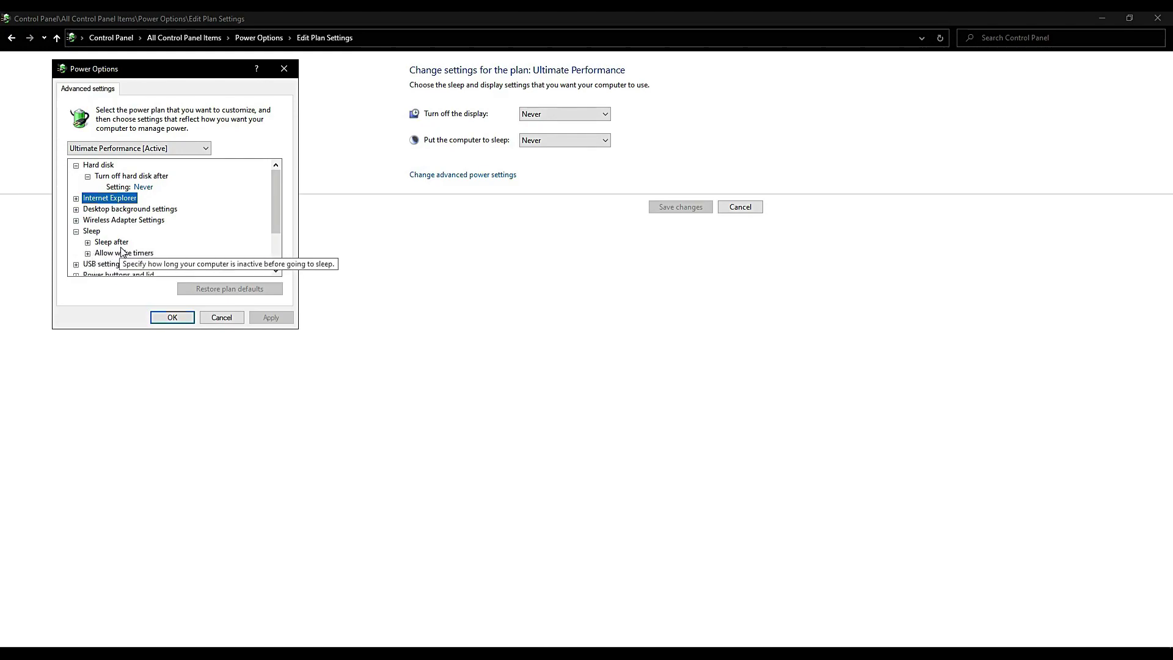
pyautogui.scroll(-1, 274, 222)
pyautogui.click(75, 198)
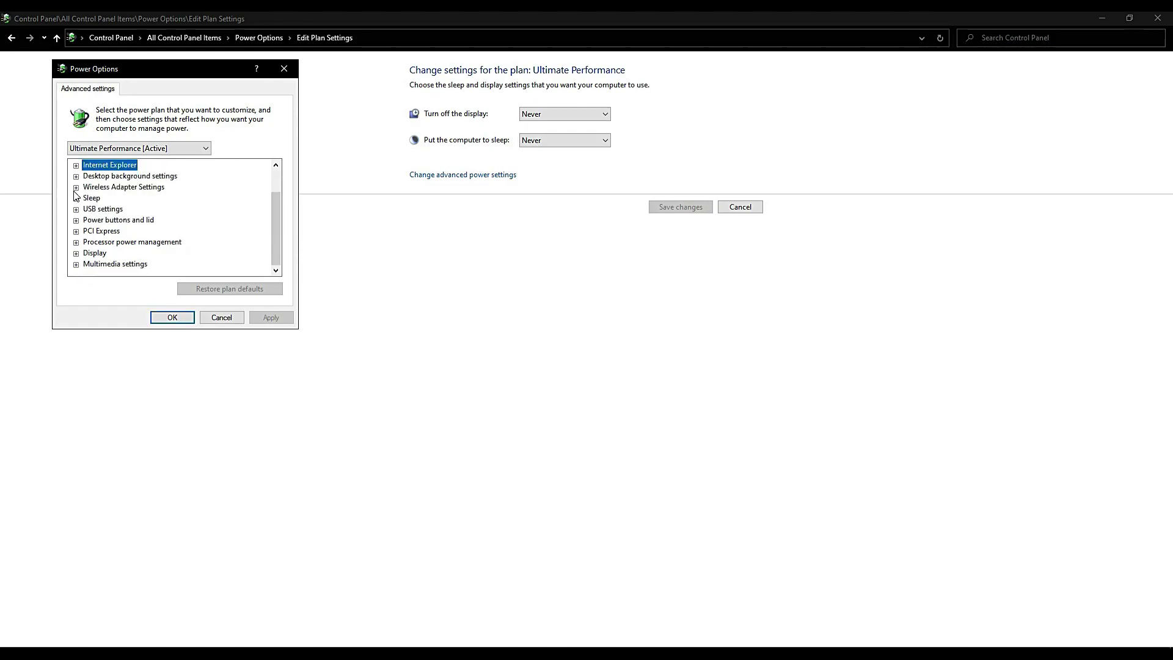
# Review the USB selective suspend setting and the power button and sleep button actions.
pyautogui.click(75, 209)
pyautogui.click(87, 220)
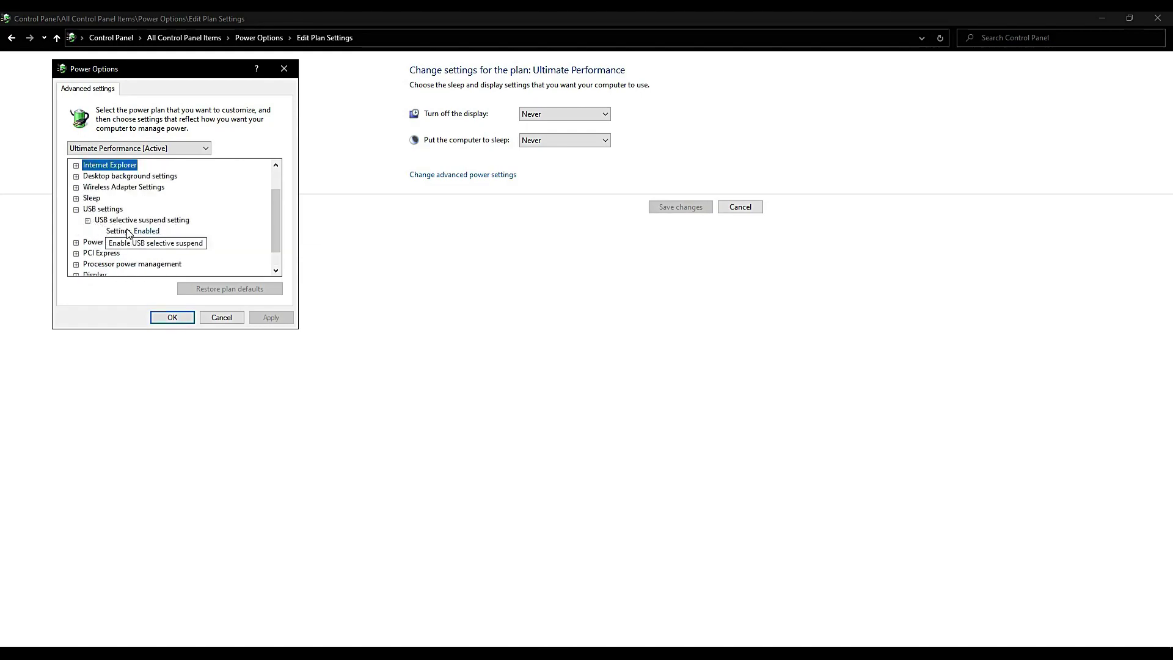
pyautogui.click(76, 209)
pyautogui.click(75, 220)
pyautogui.click(88, 231)
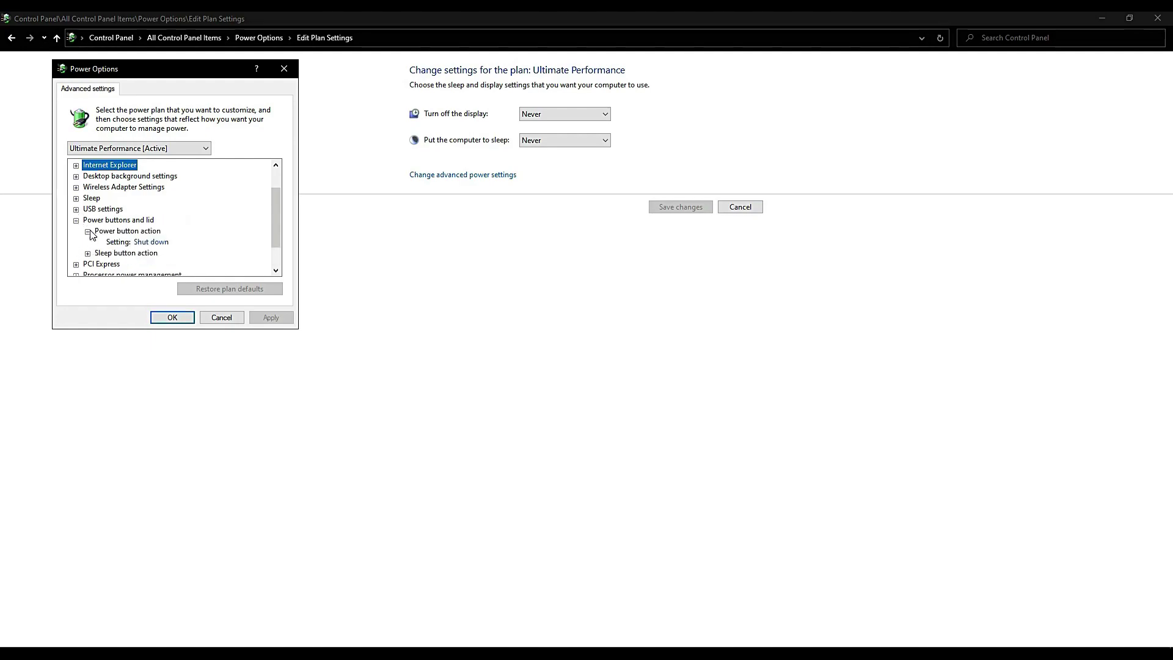
pyautogui.click(88, 231)
pyautogui.click(87, 242)
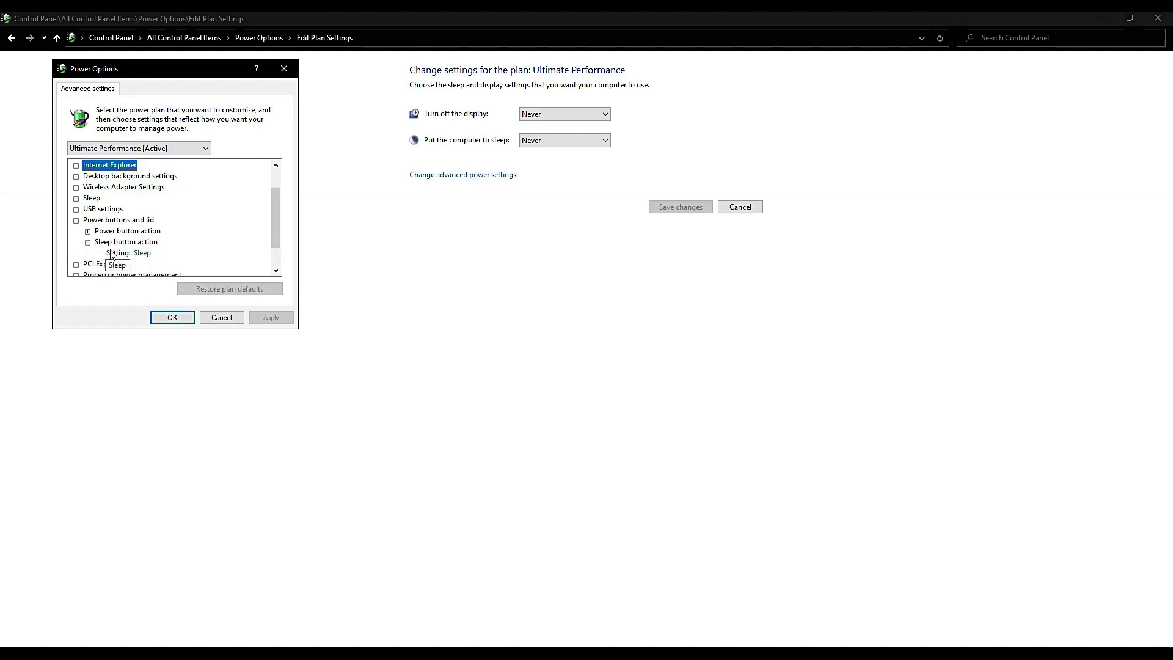
pyautogui.click(76, 220)
# Check the power management setting under PCI Express.
pyautogui.click(76, 231)
pyautogui.click(87, 243)
pyautogui.click(88, 242)
pyautogui.click(76, 231)
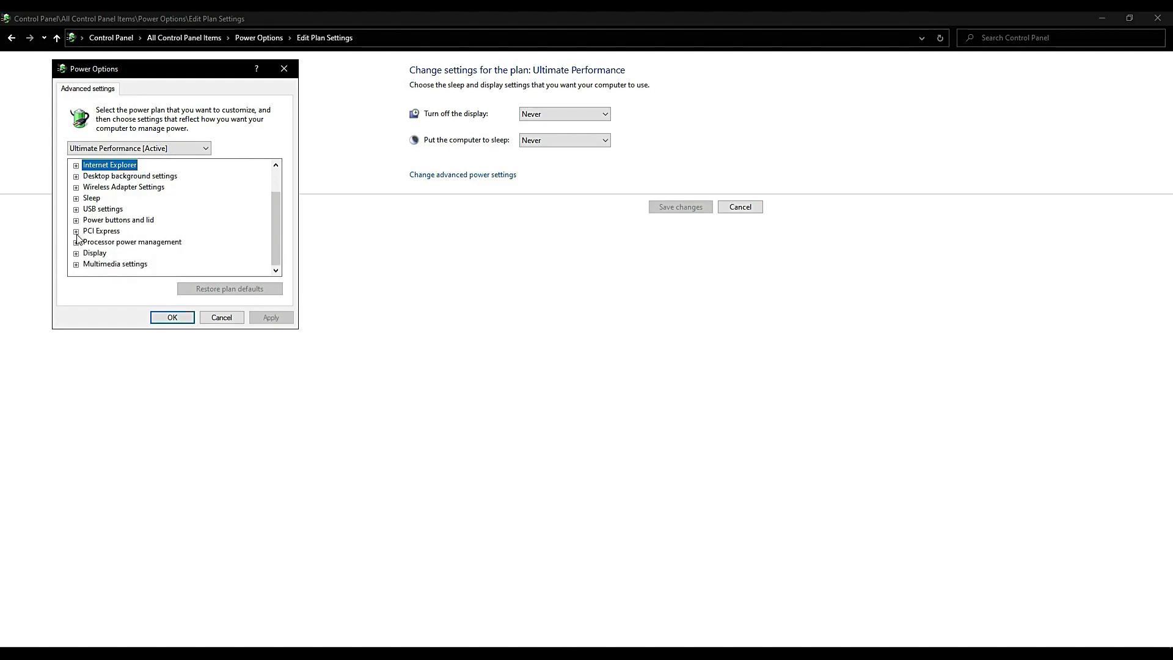
# Examine the processor power management settings: minimum and maximum processor state, core parking overutilization threshold and system cooling policy.
pyautogui.click(76, 243)
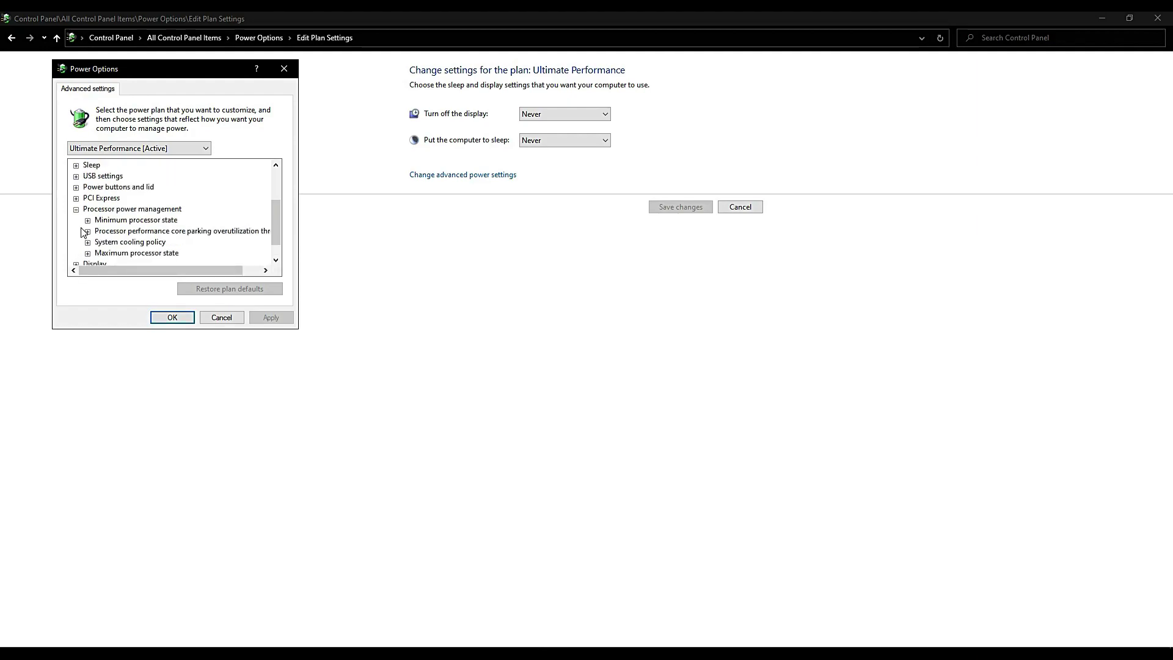
pyautogui.click(87, 221)
pyautogui.click(87, 221)
pyautogui.click(87, 232)
pyautogui.click(88, 233)
pyautogui.click(88, 242)
pyautogui.click(88, 243)
pyautogui.click(88, 253)
pyautogui.click(87, 243)
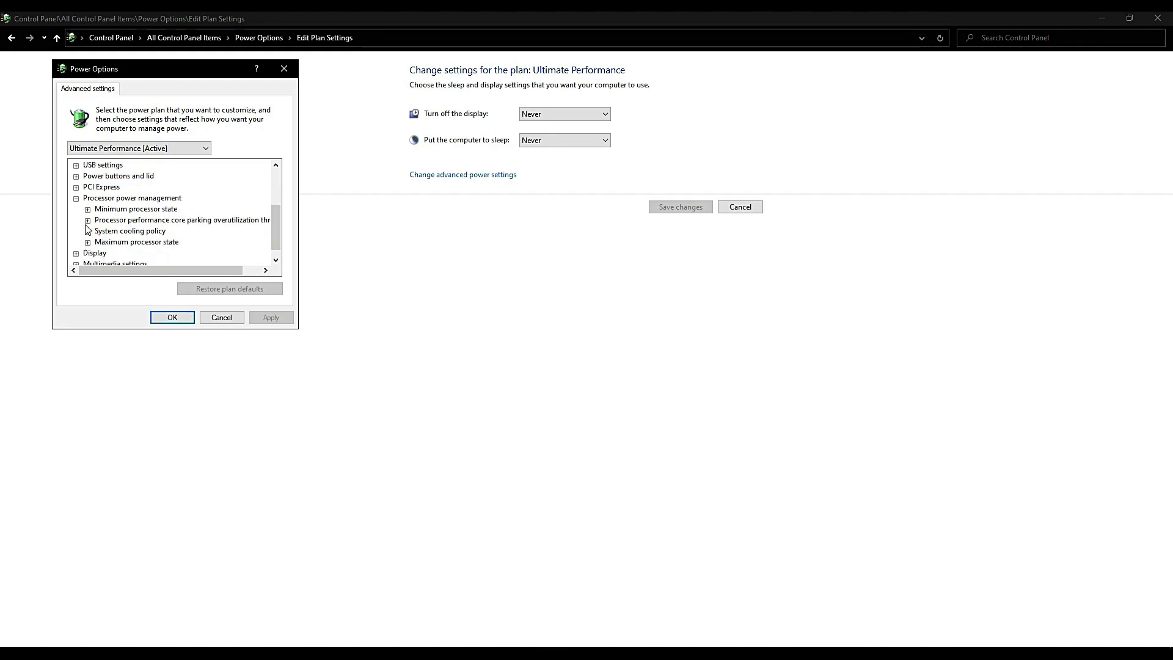
pyautogui.click(76, 199)
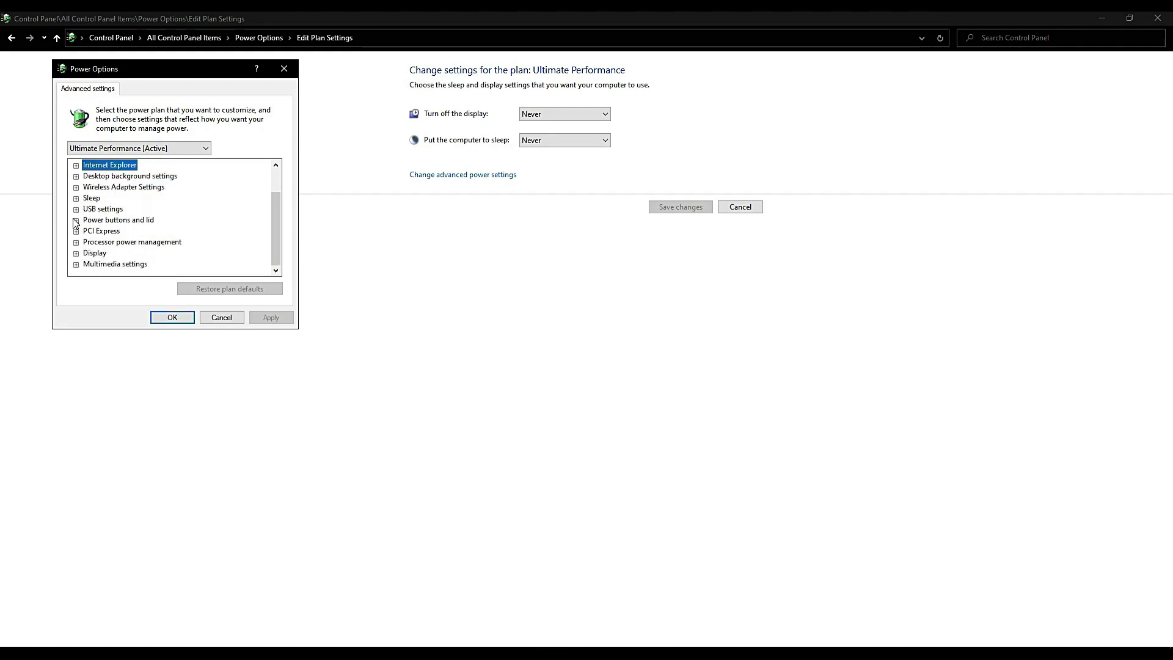
# Check the Turn off display after setting in the Display category of the advanced power settings.
pyautogui.click(76, 253)
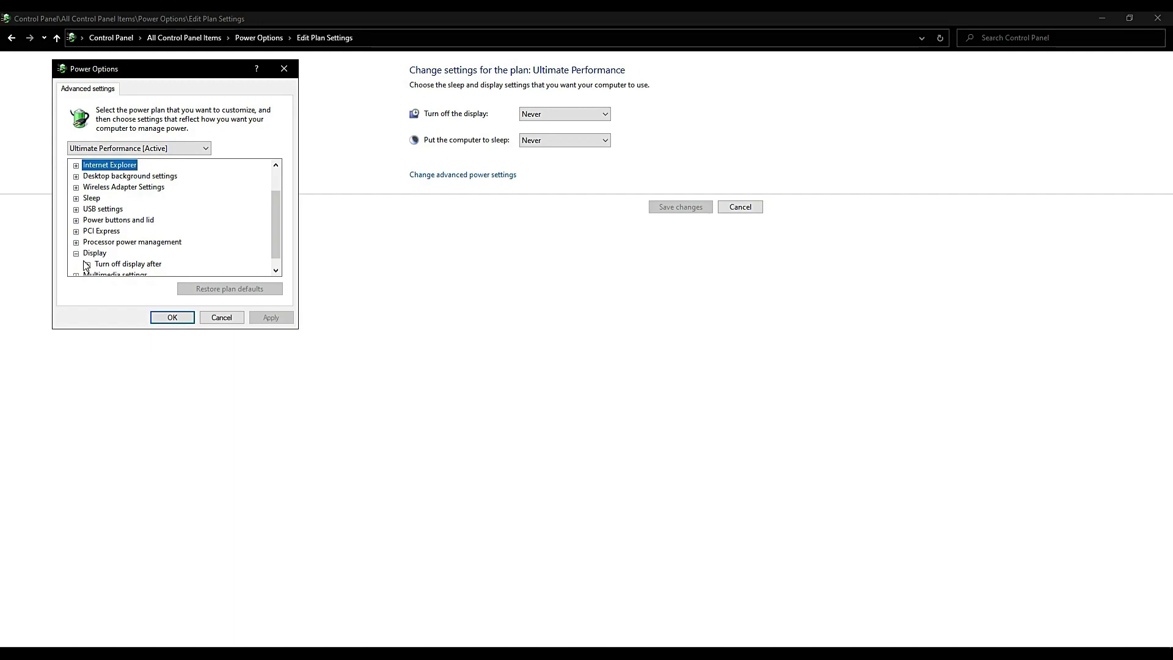
pyautogui.click(88, 264)
pyautogui.click(76, 232)
# Review the multimedia settings: When sharing media, Video playback quality bias and When playing video.
pyautogui.click(76, 264)
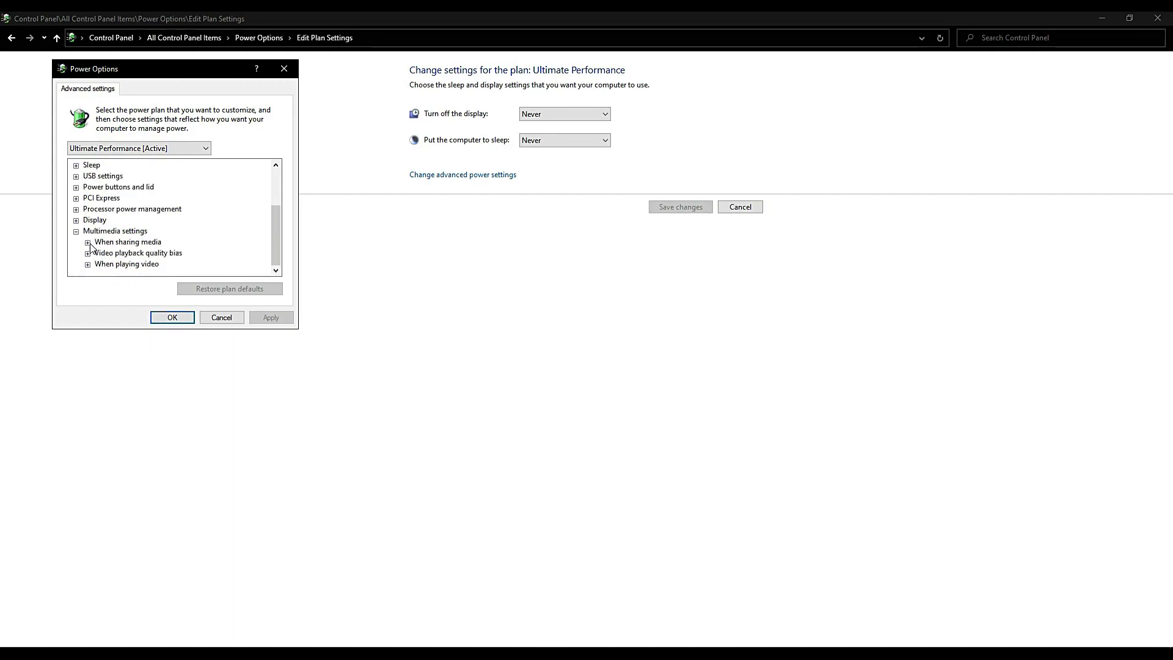
pyautogui.click(87, 243)
pyautogui.click(87, 243)
pyautogui.click(88, 253)
pyautogui.click(88, 254)
pyautogui.click(87, 264)
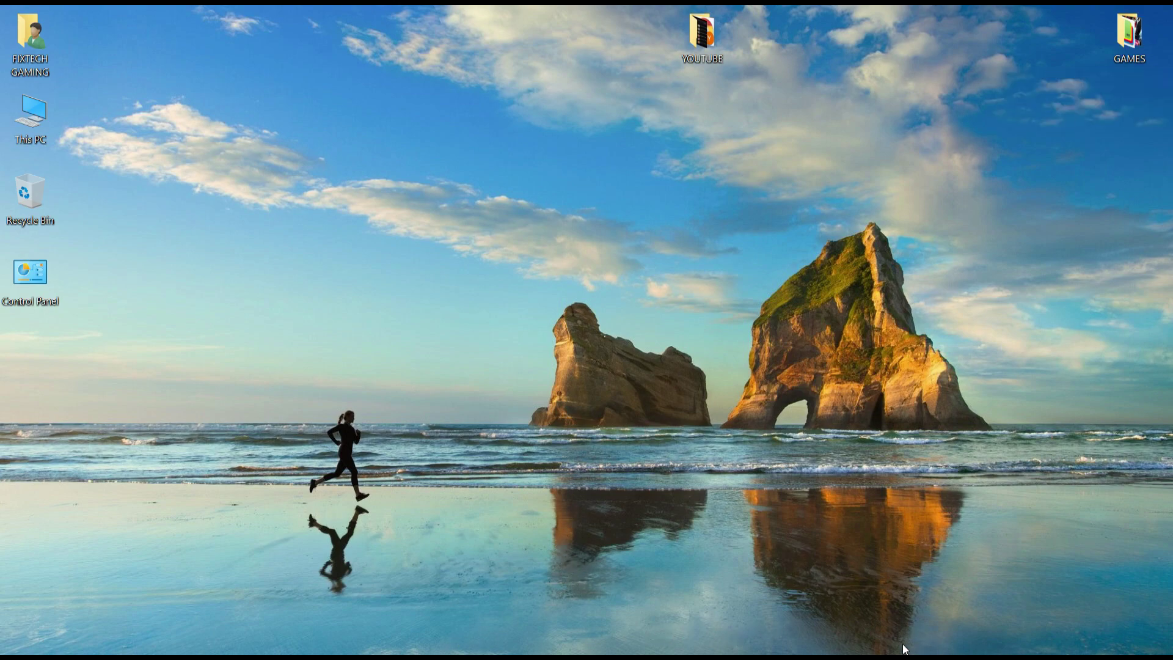
# Open the NVIDIA Control Panel from the desktop.
pyautogui.rightClick(465, 430)
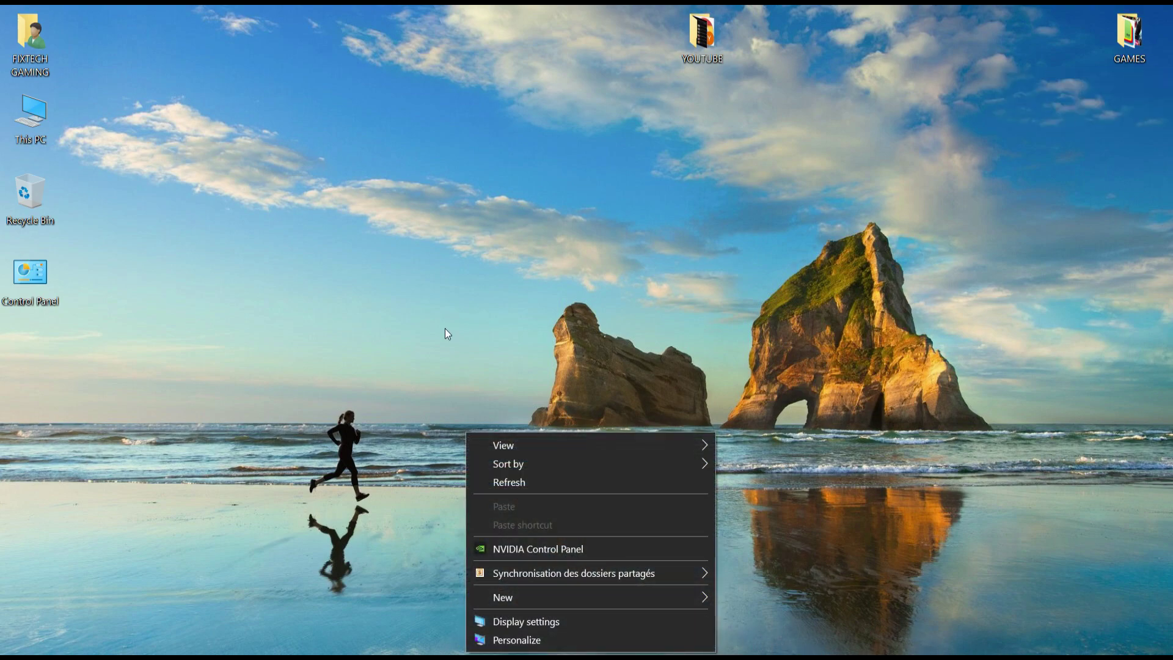
pyautogui.rightClick(403, 223)
pyautogui.click(499, 337)
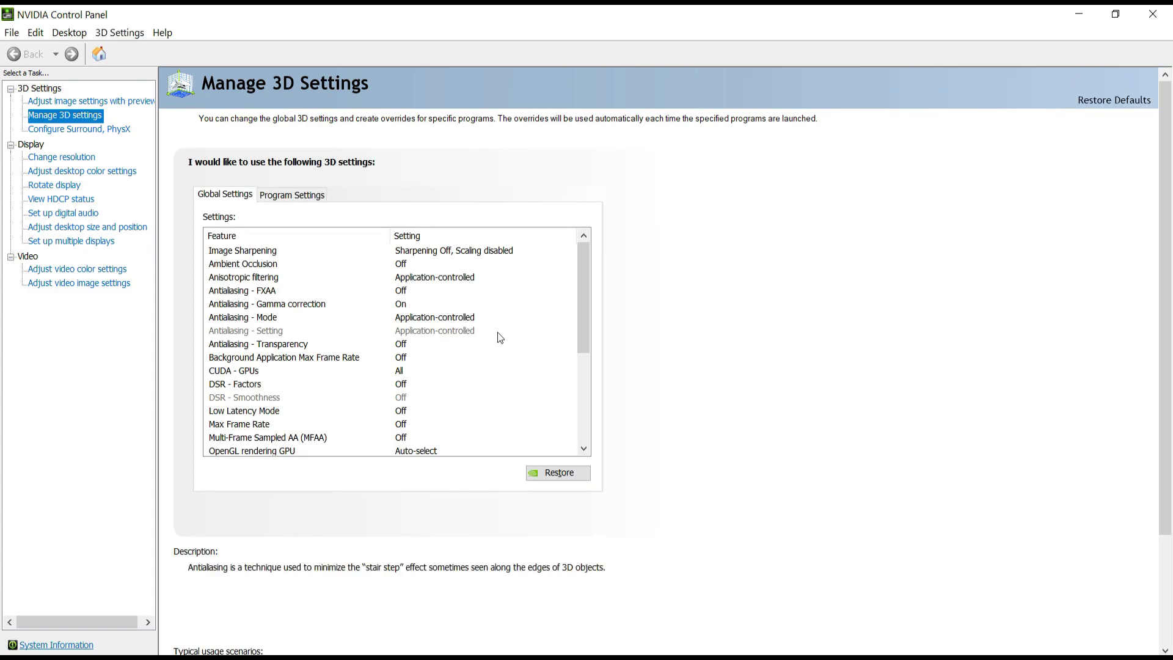
# View the image settings preview page and the Surround and PhysX page, then return to Manage 3D settings.
pyautogui.click(89, 102)
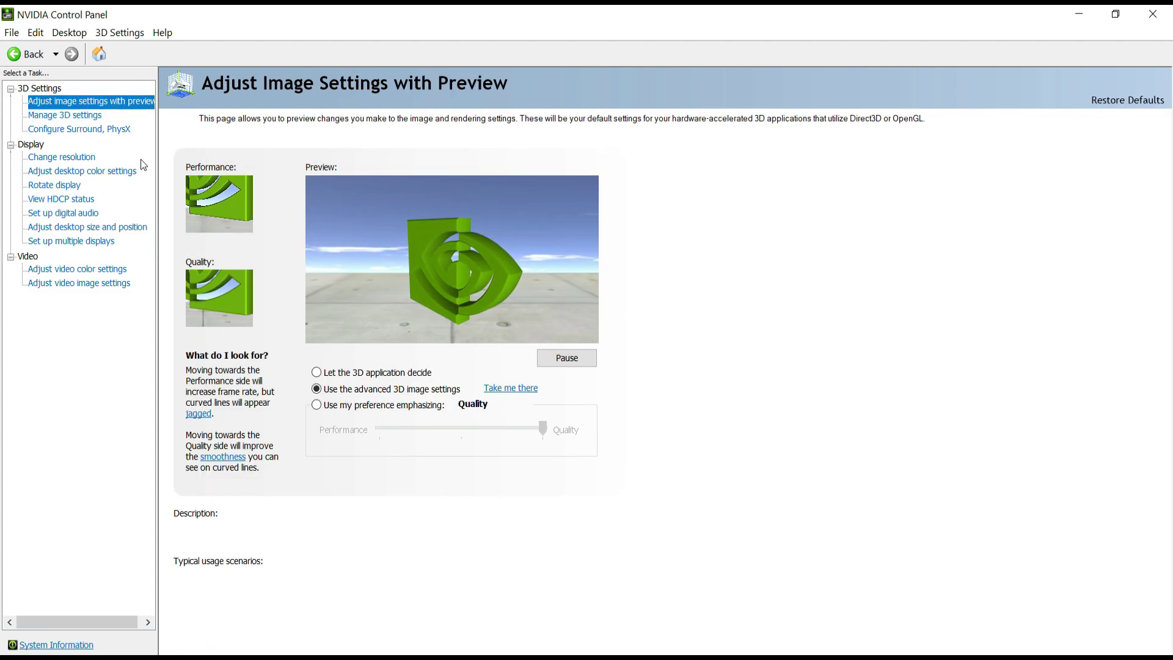
pyautogui.click(76, 127)
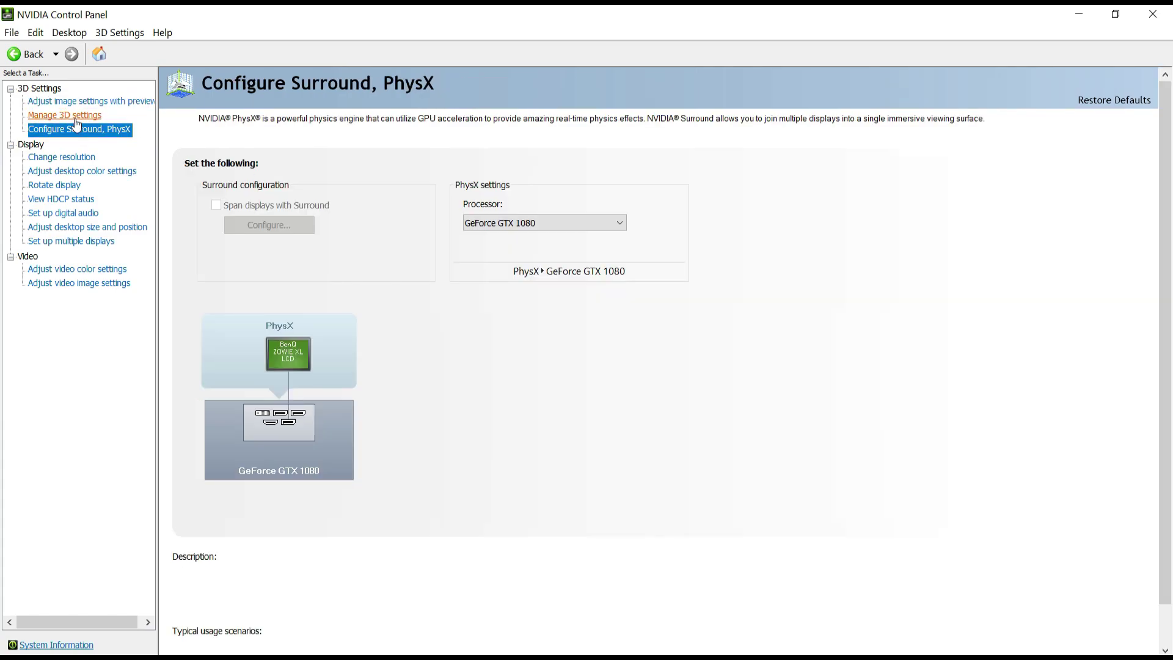
pyautogui.click(77, 120)
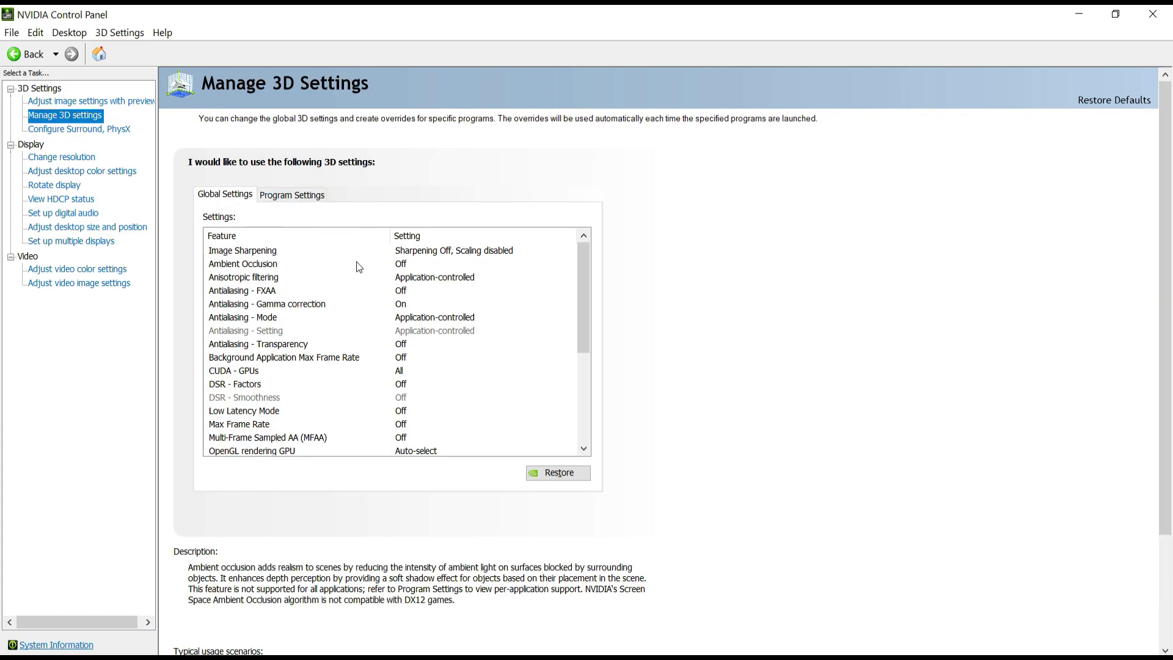
# Set Ambient Occlusion to Performance in the global 3D settings.
pyautogui.click(411, 266)
pyautogui.click(407, 265)
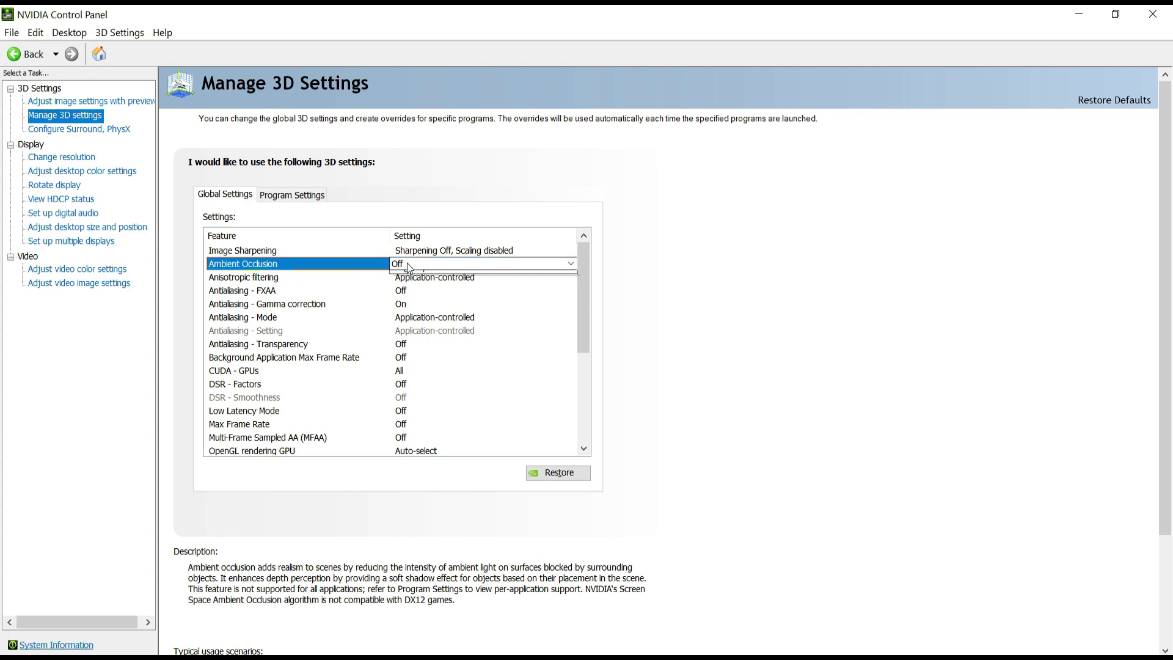
pyautogui.click(407, 264)
pyautogui.click(414, 287)
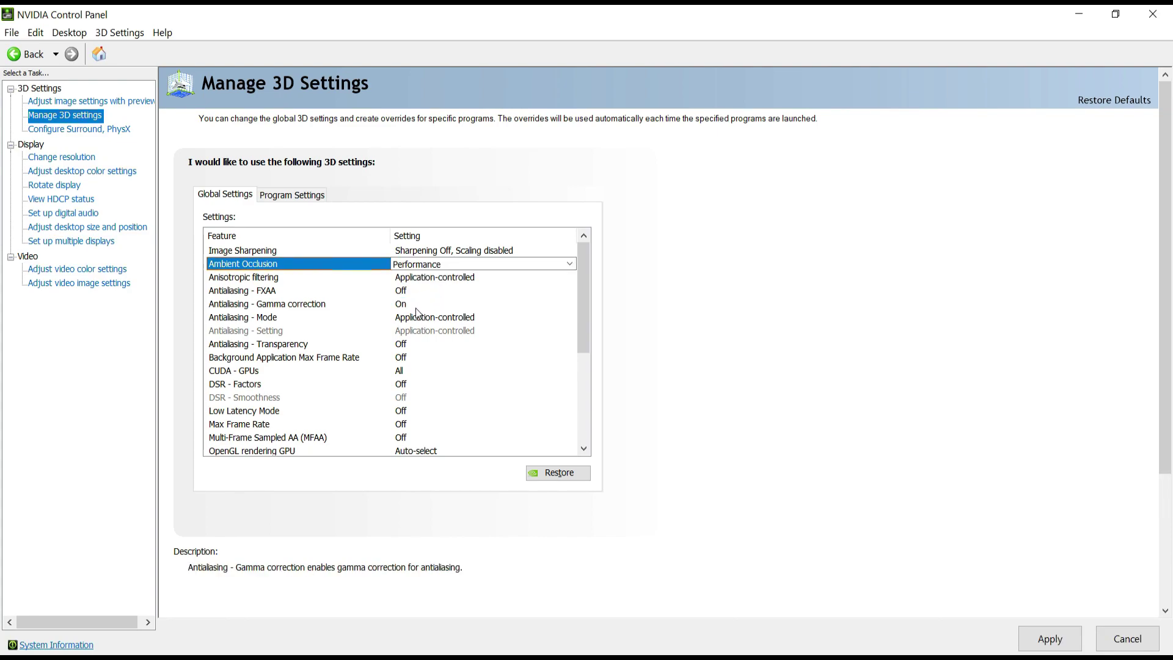
# Turn on Background Application Max Frame Rate and limit it to 20 FPS.
pyautogui.click(403, 363)
pyautogui.click(402, 359)
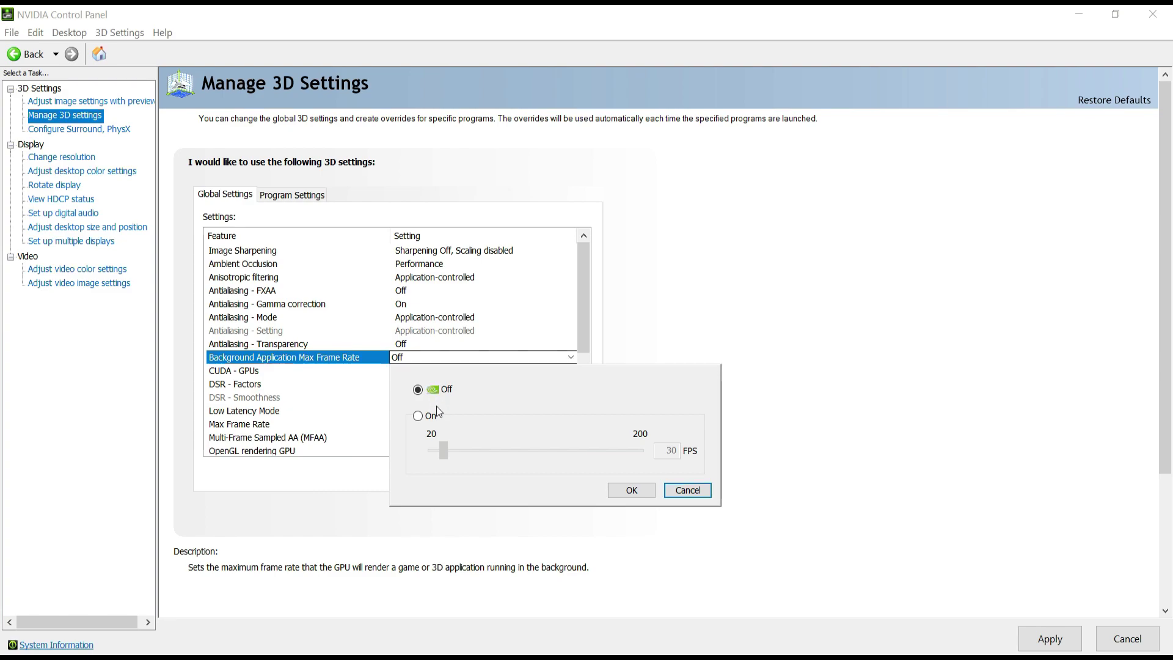
pyautogui.click(420, 424)
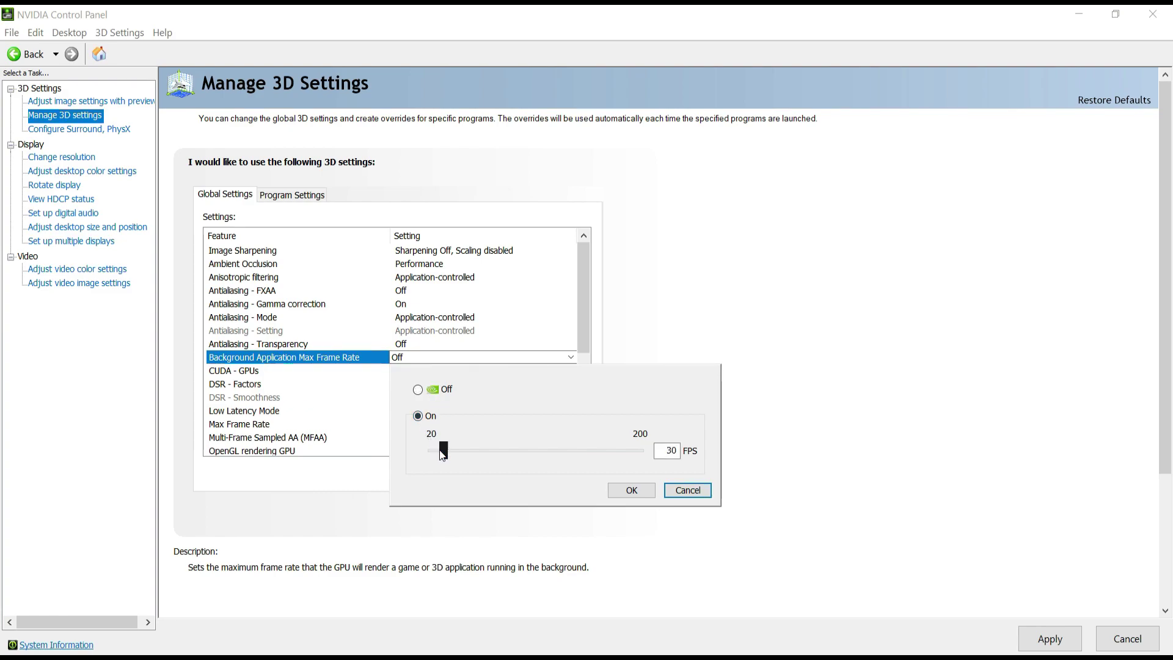
pyautogui.click(632, 492)
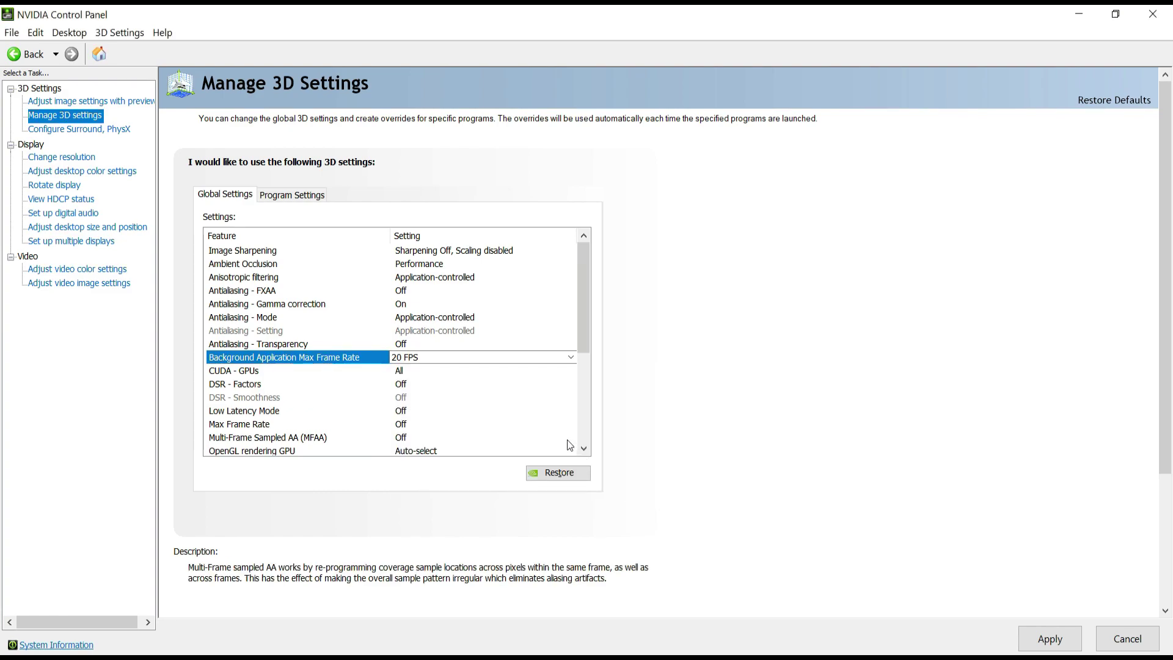
# Look at the available DSR - Factors and close the list without selecting any.
pyautogui.click(405, 386)
pyautogui.click(404, 387)
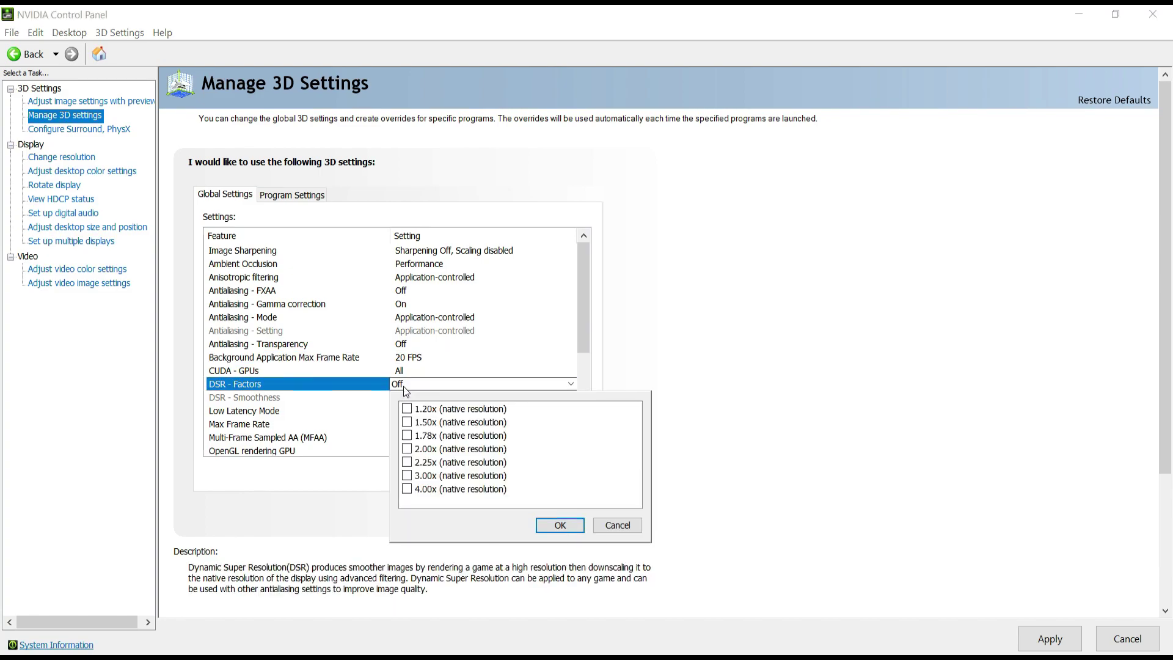
pyautogui.click(584, 330)
# Set Low Latency Mode to On in the global 3D settings.
pyautogui.moveTo(585, 328); pyautogui.dragTo(577, 354)
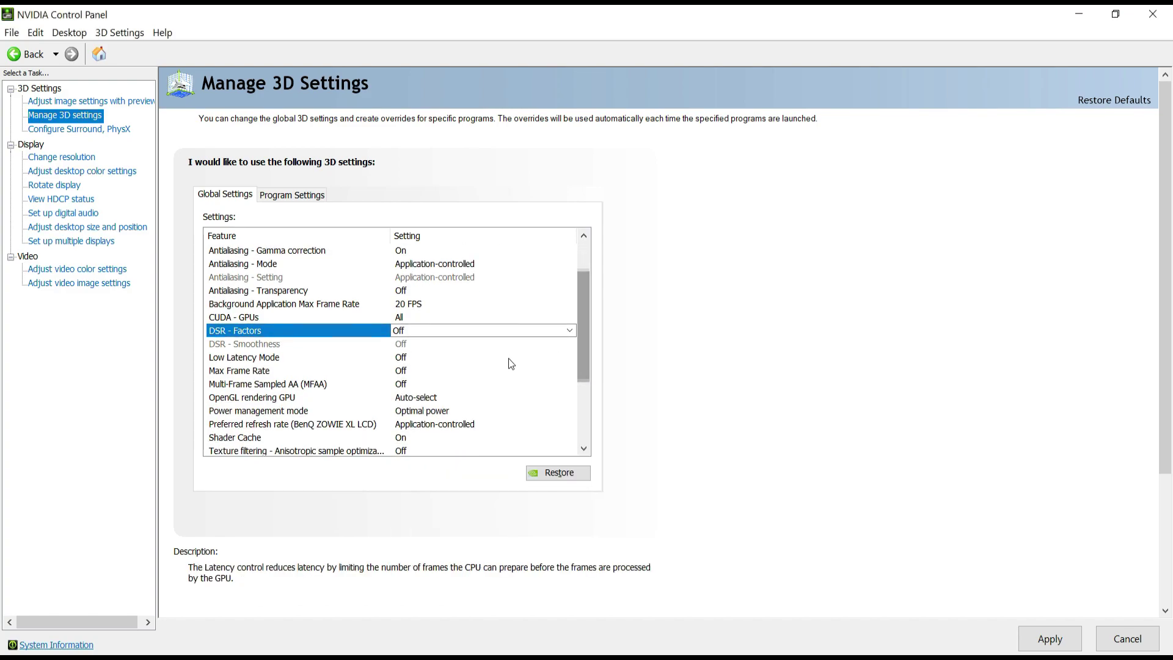
pyautogui.click(406, 358)
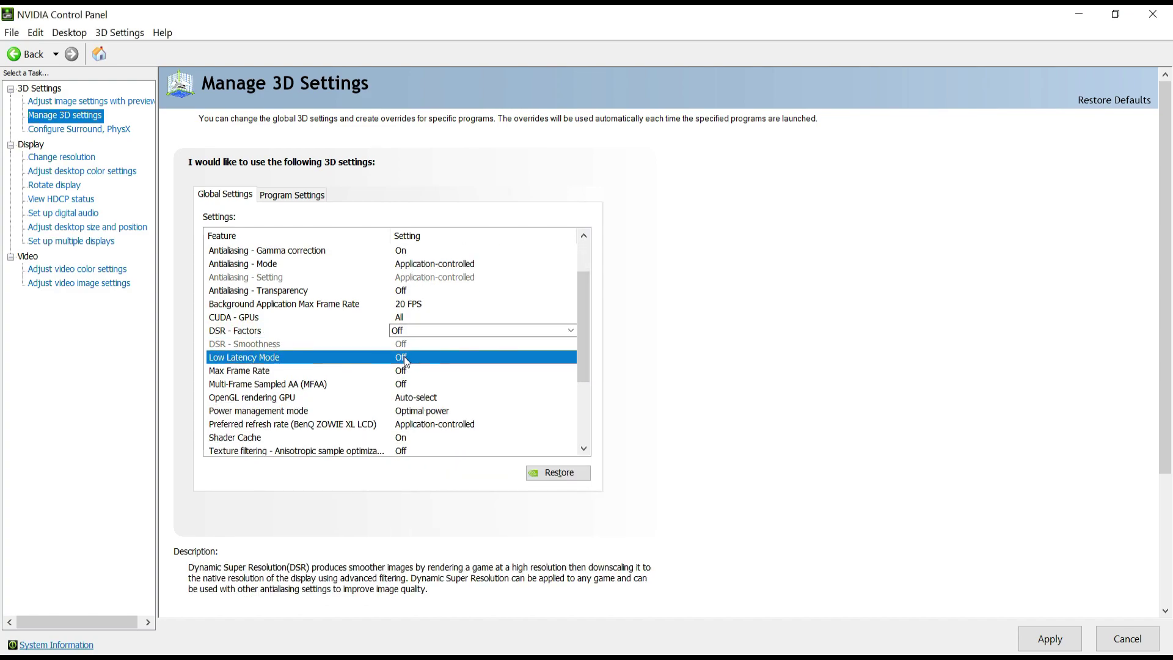
pyautogui.click(405, 359)
pyautogui.click(408, 385)
# Turn on Max Frame Rate and raise the limit to 1000 FPS.
pyautogui.moveTo(579, 340); pyautogui.dragTo(577, 365)
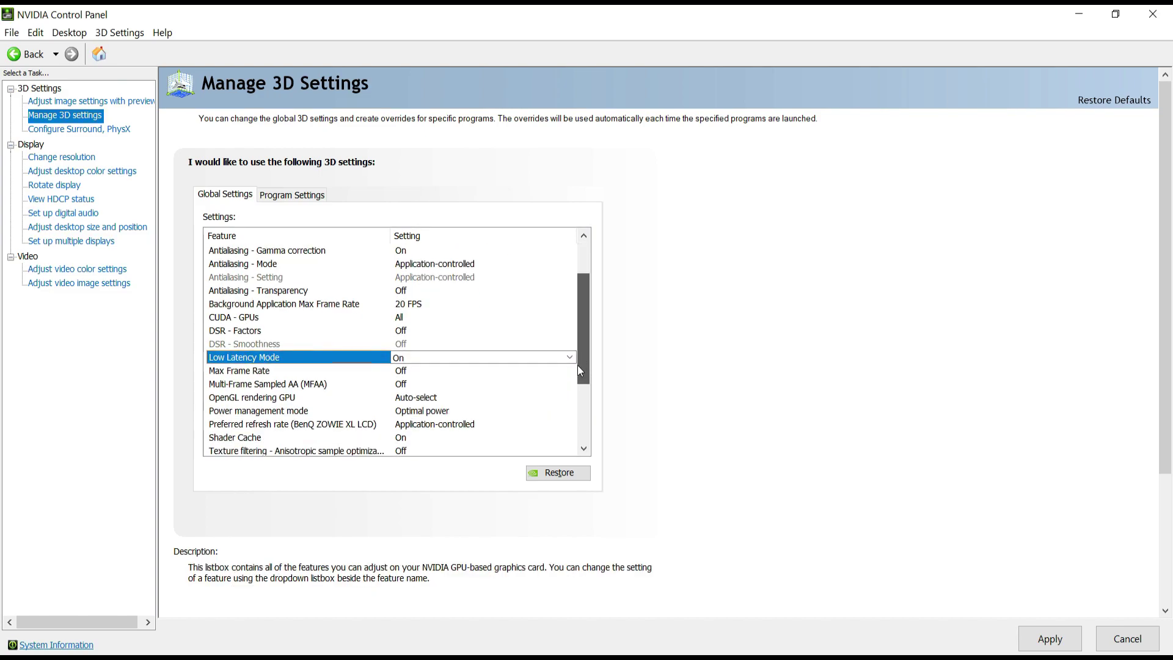
pyautogui.click(402, 374)
pyautogui.click(401, 373)
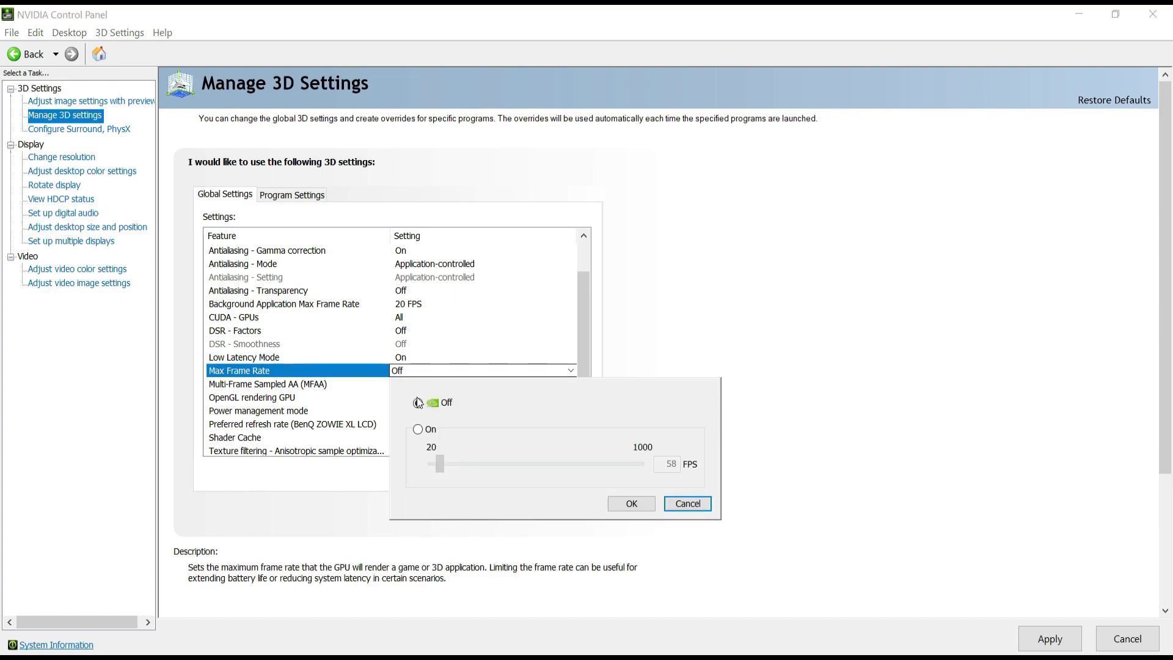
pyautogui.click(438, 459)
pyautogui.moveTo(438, 463); pyautogui.dragTo(741, 493)
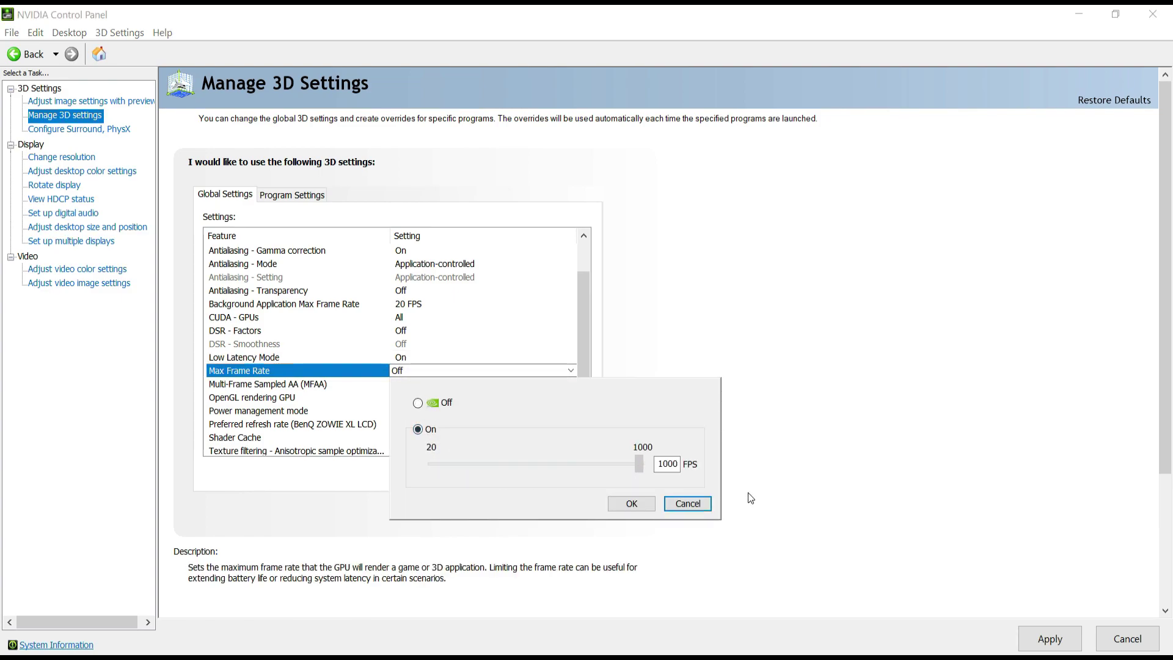
pyautogui.click(644, 500)
# Set Power management mode to Prefer maximum performance.
pyautogui.moveTo(580, 347); pyautogui.dragTo(587, 383)
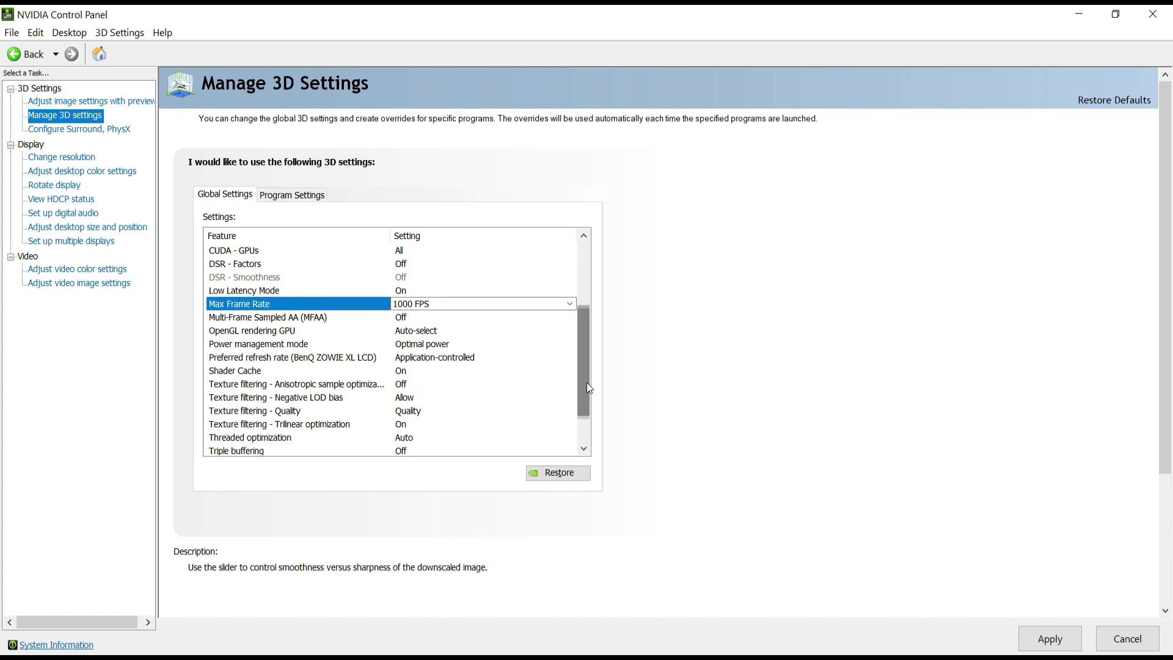
pyautogui.click(418, 348)
pyautogui.click(420, 350)
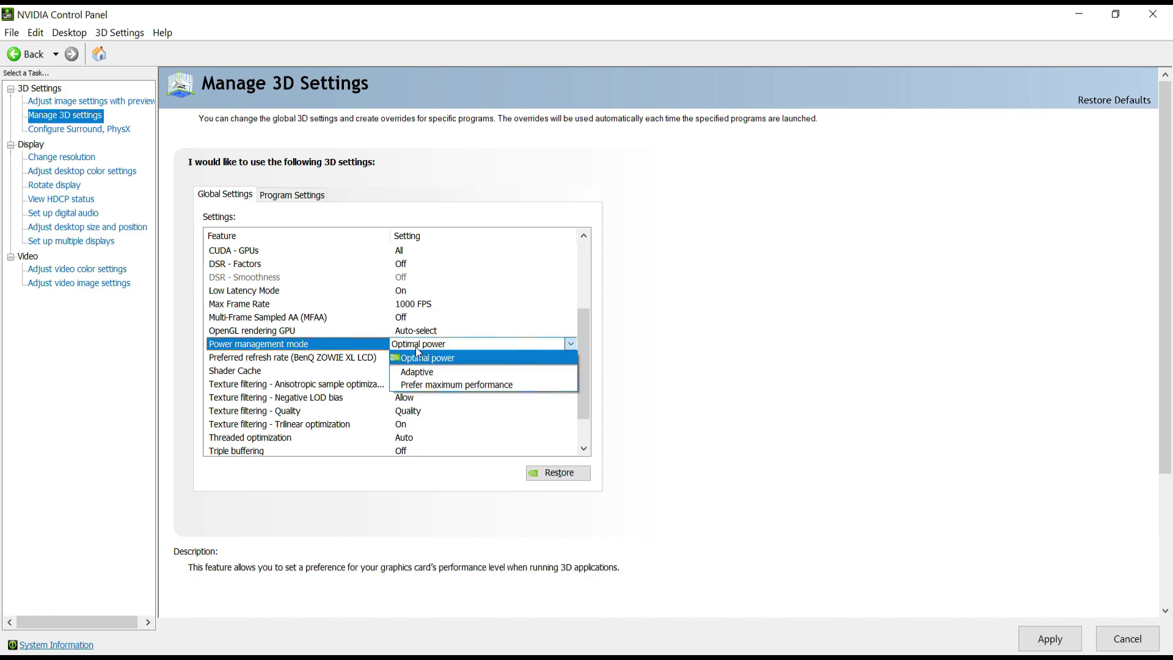
pyautogui.click(418, 385)
pyautogui.scroll(3, 518, 409)
pyautogui.scroll(-4, 576, 345)
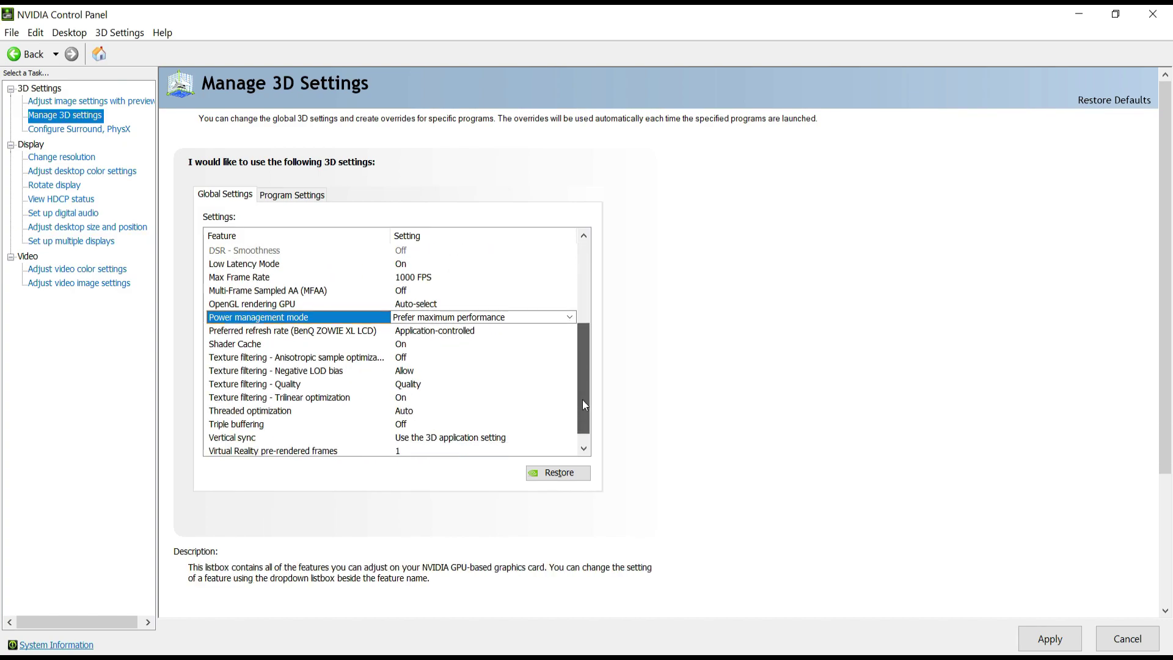
# Set Texture filtering - Quality to High performance.
pyautogui.moveTo(581, 399); pyautogui.dragTo(584, 406)
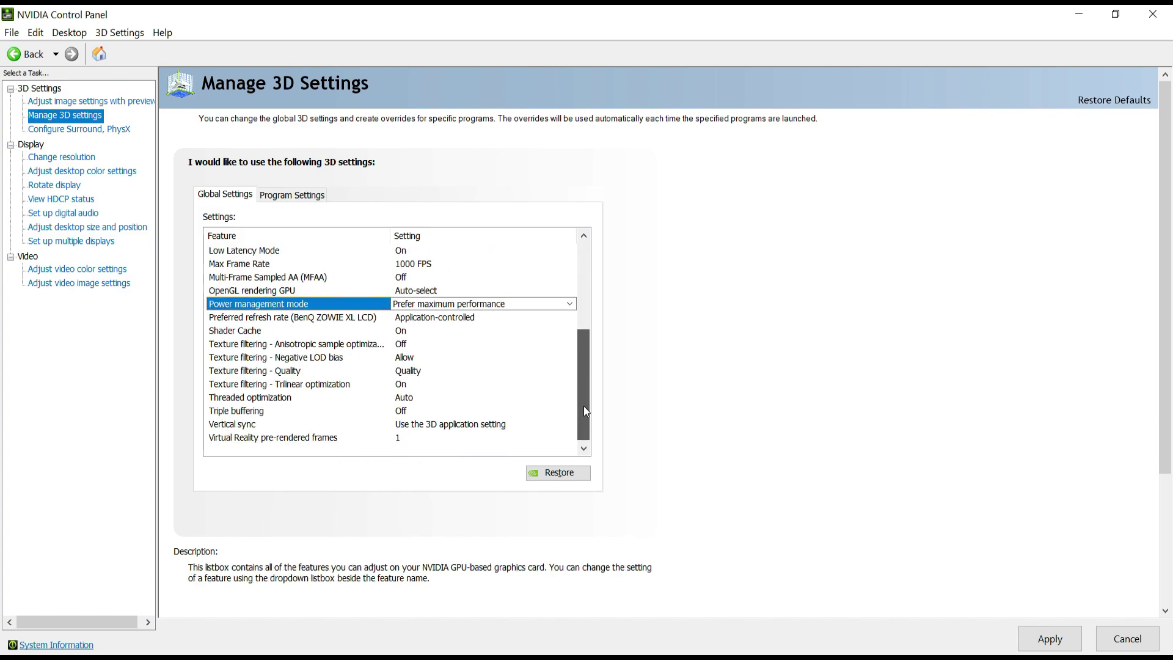
pyautogui.click(421, 374)
pyautogui.click(419, 372)
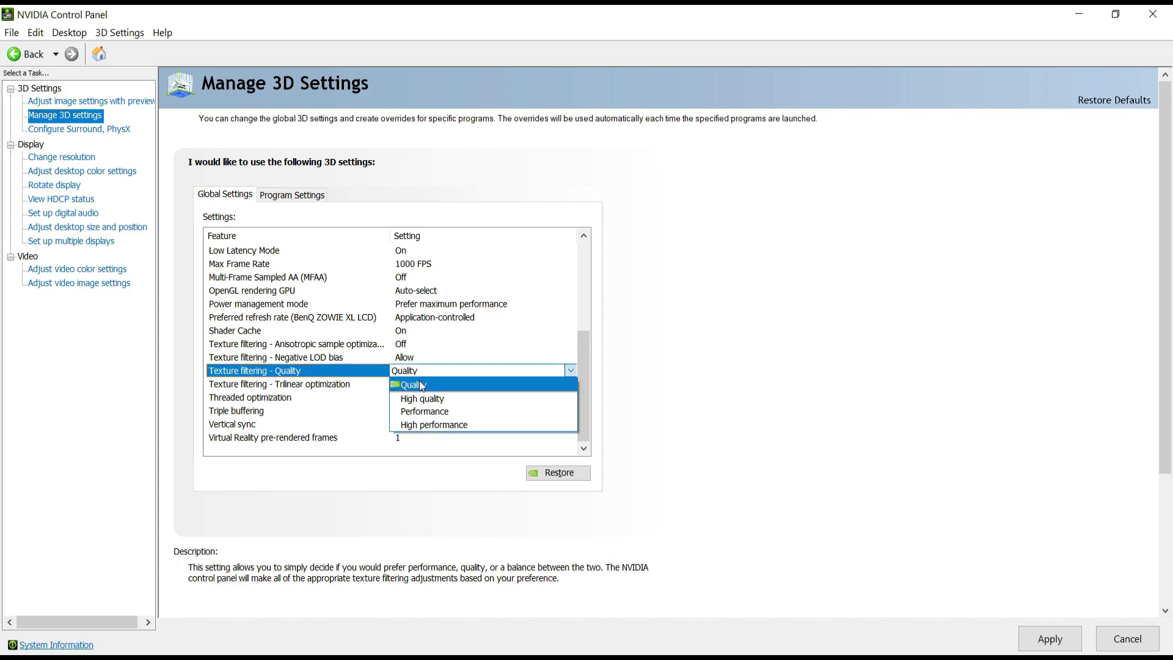
pyautogui.click(434, 425)
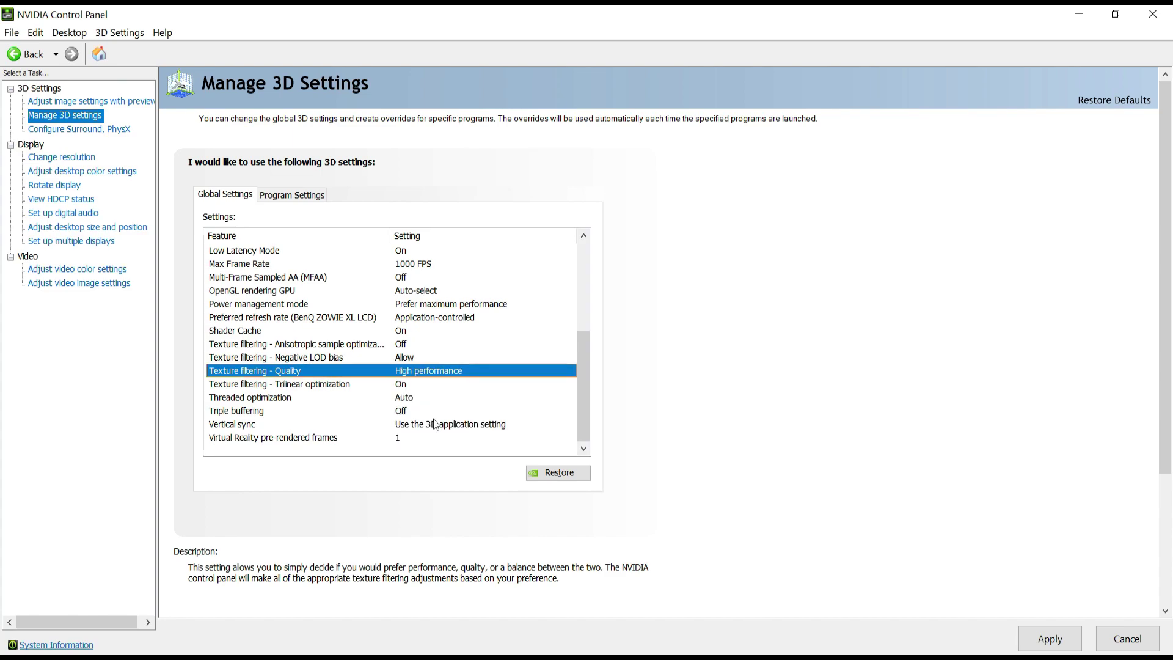
pyautogui.scroll(4, 582, 374)
pyautogui.scroll(-4, 582, 361)
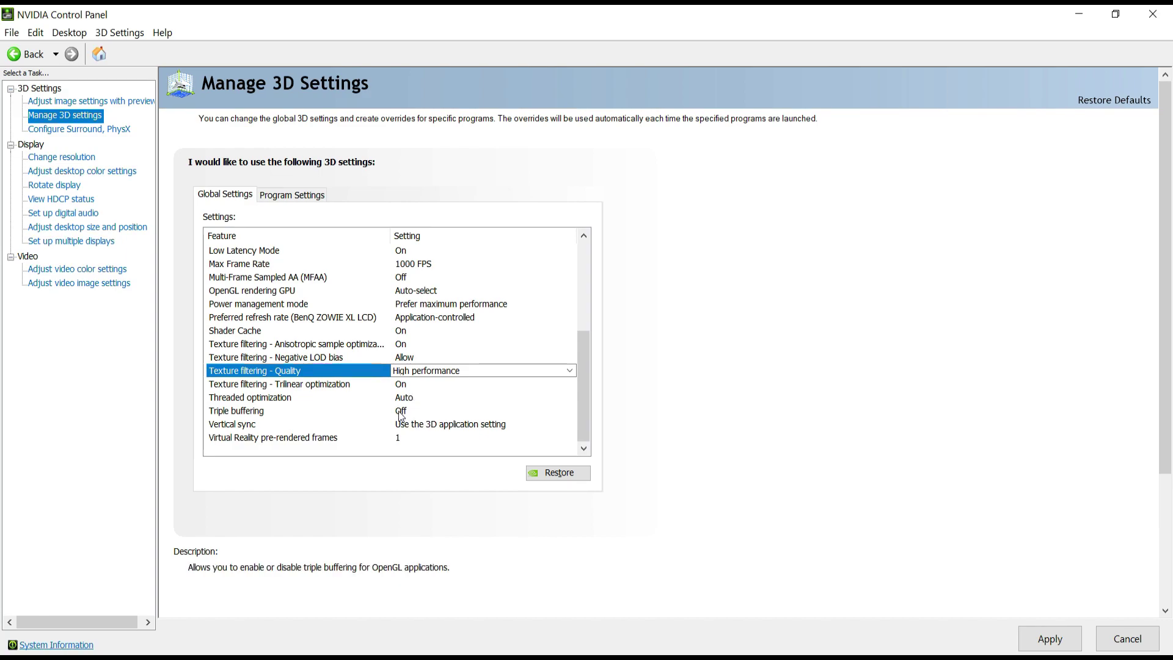
# Set Triple buffering to On in the global 3D settings.
pyautogui.click(402, 415)
pyautogui.click(402, 415)
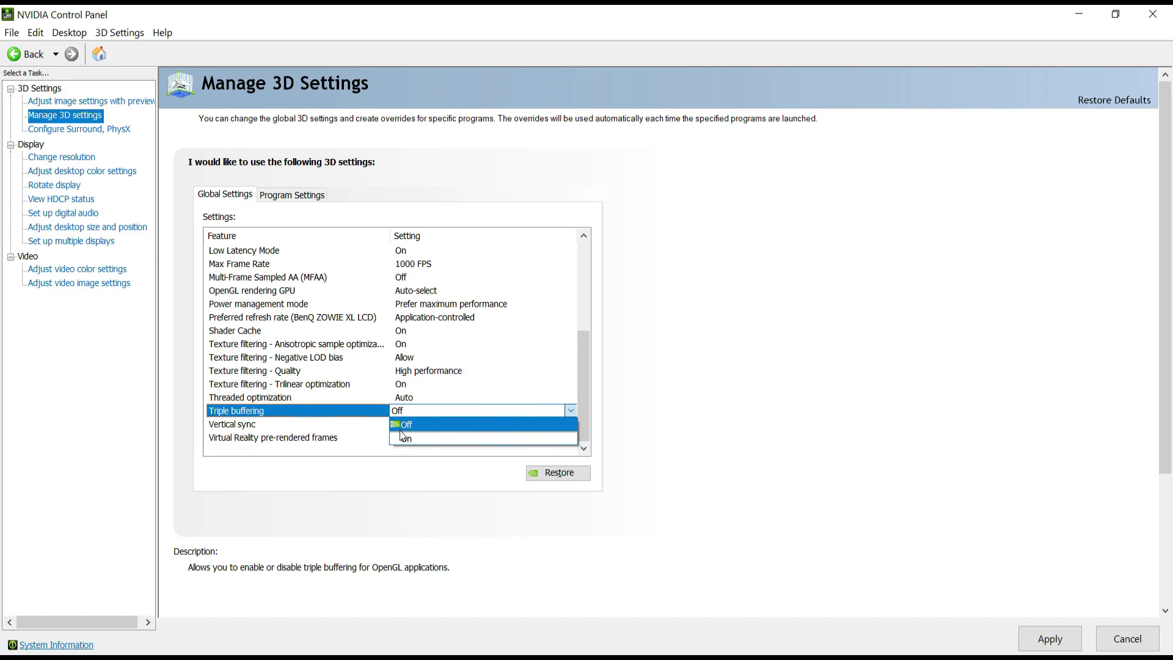
pyautogui.click(403, 424)
pyautogui.scroll(4, 544, 431)
pyautogui.scroll(-4, 584, 361)
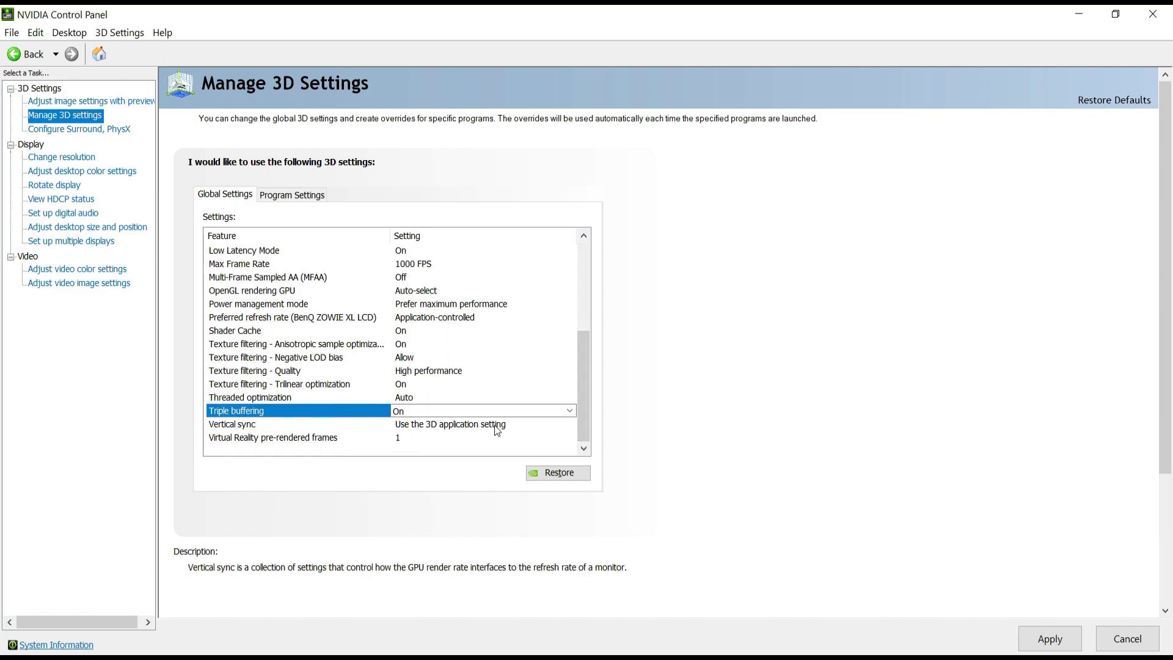
# Set Vertical sync to Fast in the global 3D settings.
pyautogui.click(497, 427)
pyautogui.click(495, 425)
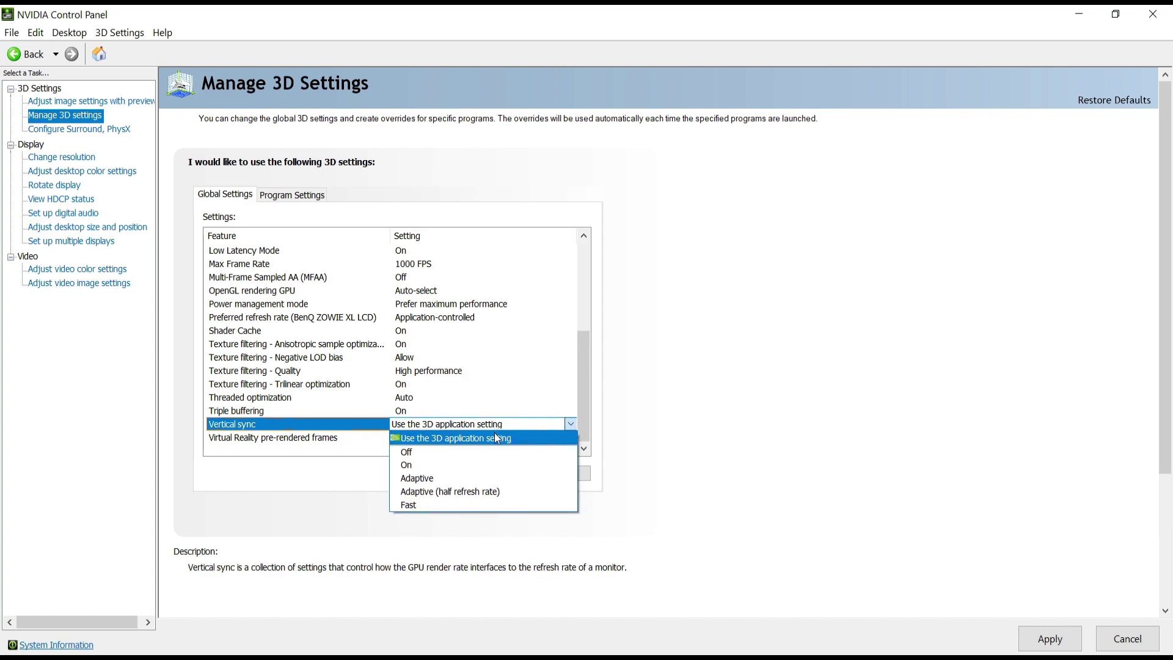
pyautogui.click(435, 505)
pyautogui.scroll(5, 582, 384)
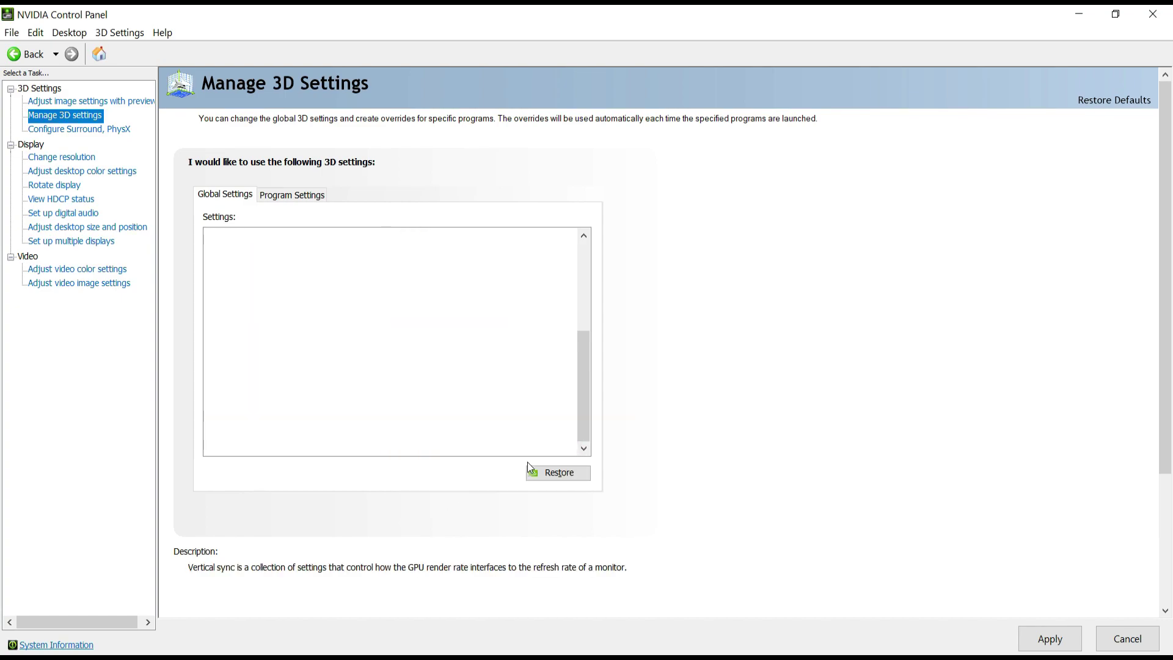
pyautogui.scroll(-5, 585, 347)
pyautogui.moveTo(585, 347); pyautogui.dragTo(595, 241)
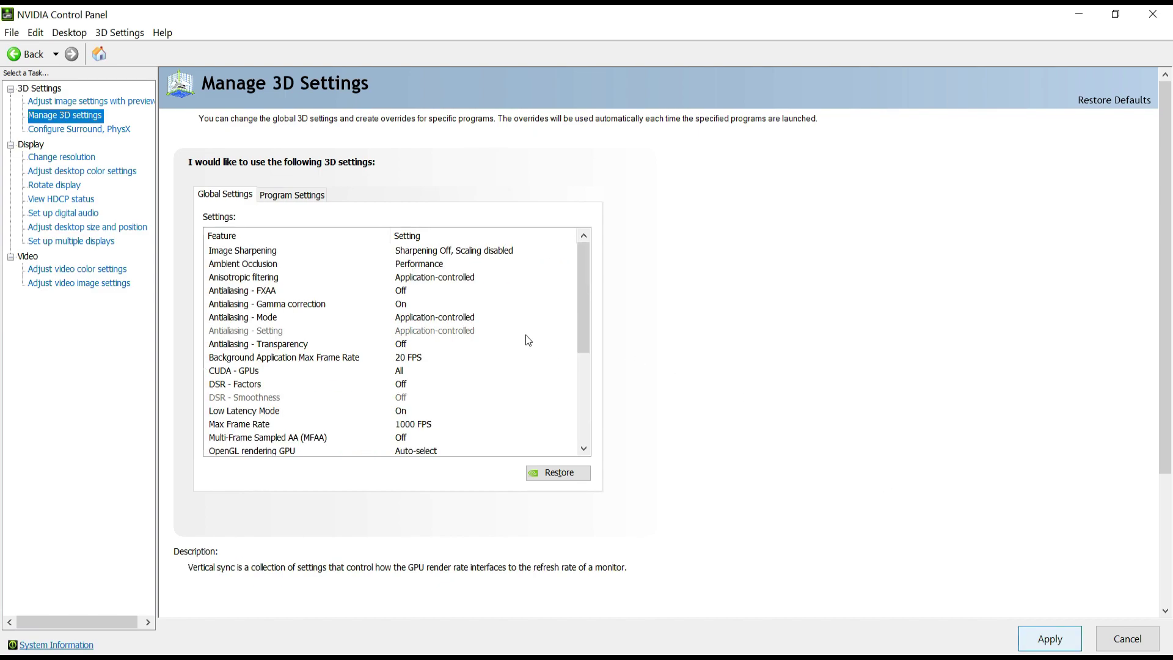
# Choose GeForce GTX 1080 as the PhysX processor under Configure Surround, PhysX.
pyautogui.click(87, 135)
pyautogui.click(563, 220)
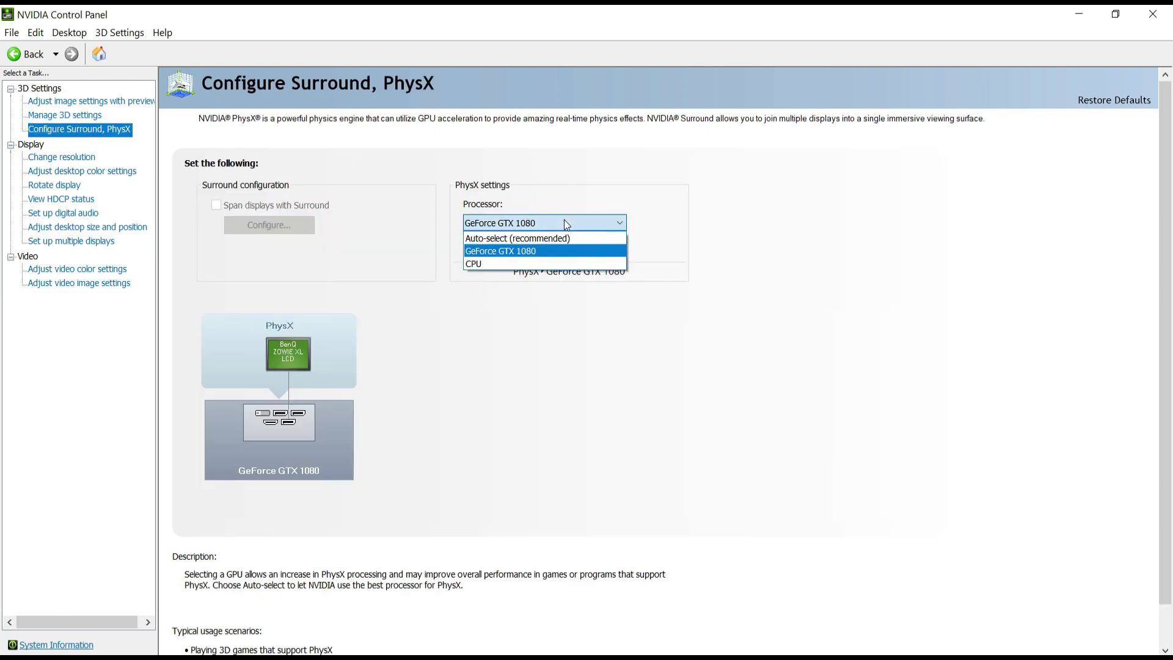
pyautogui.click(502, 251)
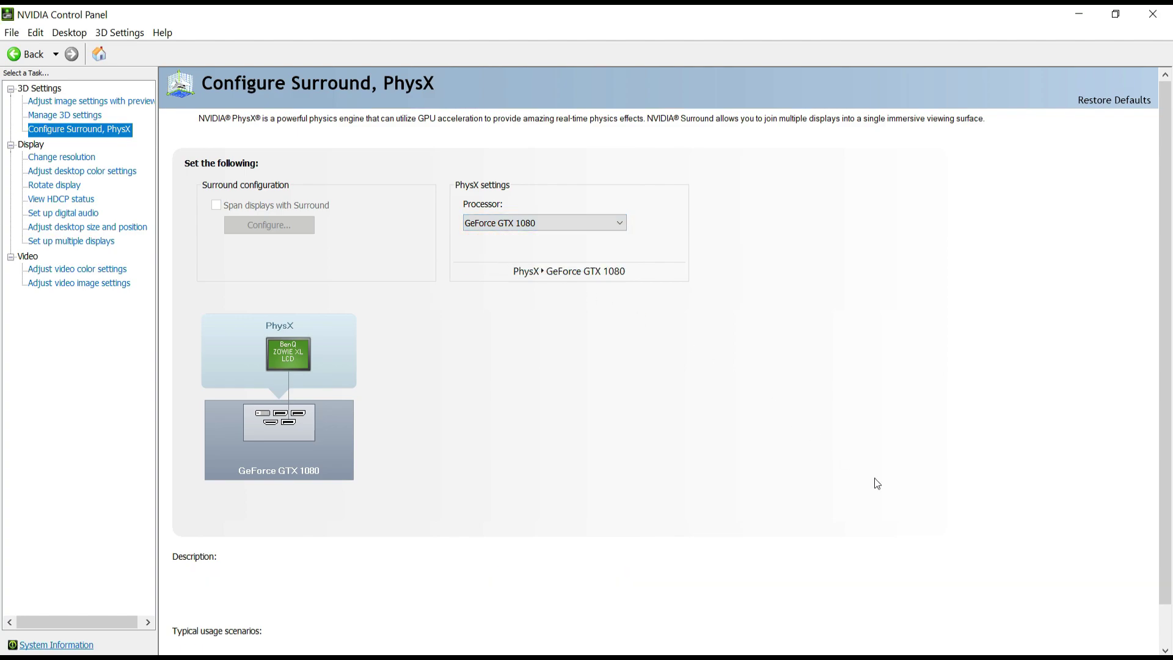
# Set the display's refresh rate to 144Hz at the 1920 × 1080 resolution, apply it and keep the change.
pyautogui.click(96, 155)
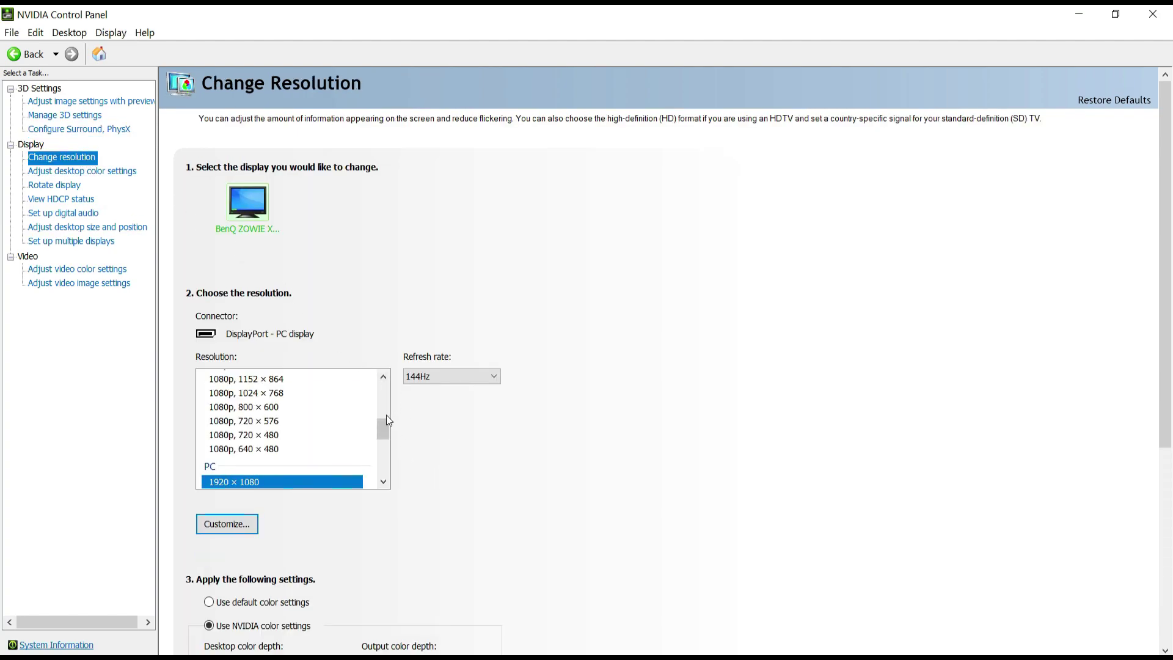
pyautogui.click(433, 374)
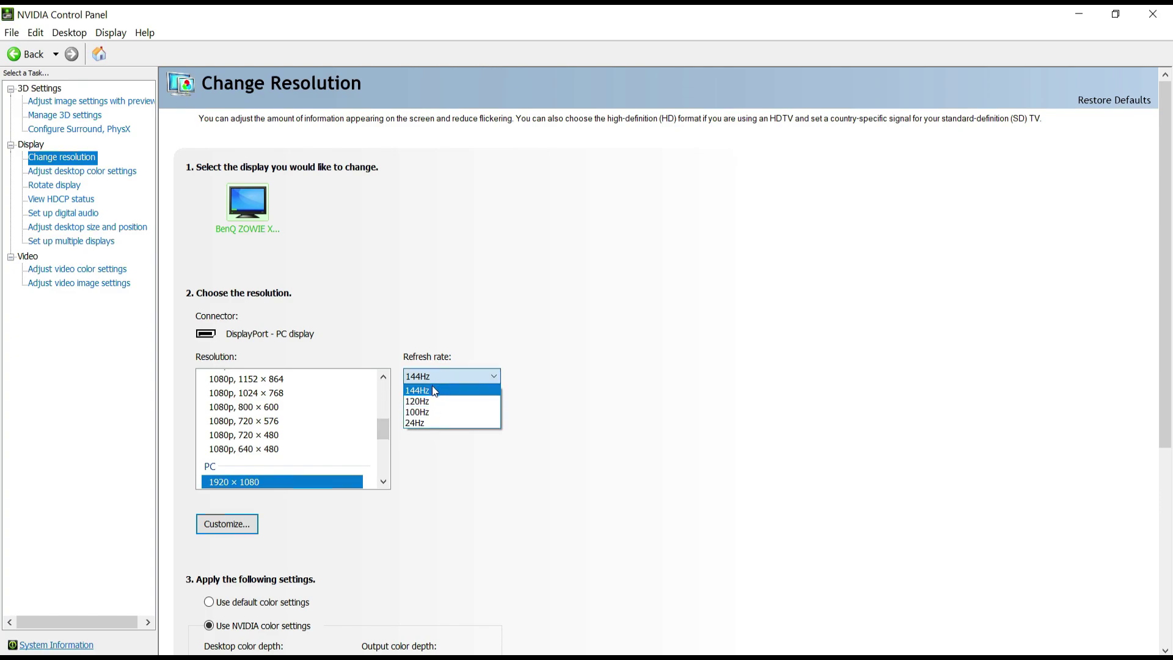
pyautogui.click(433, 389)
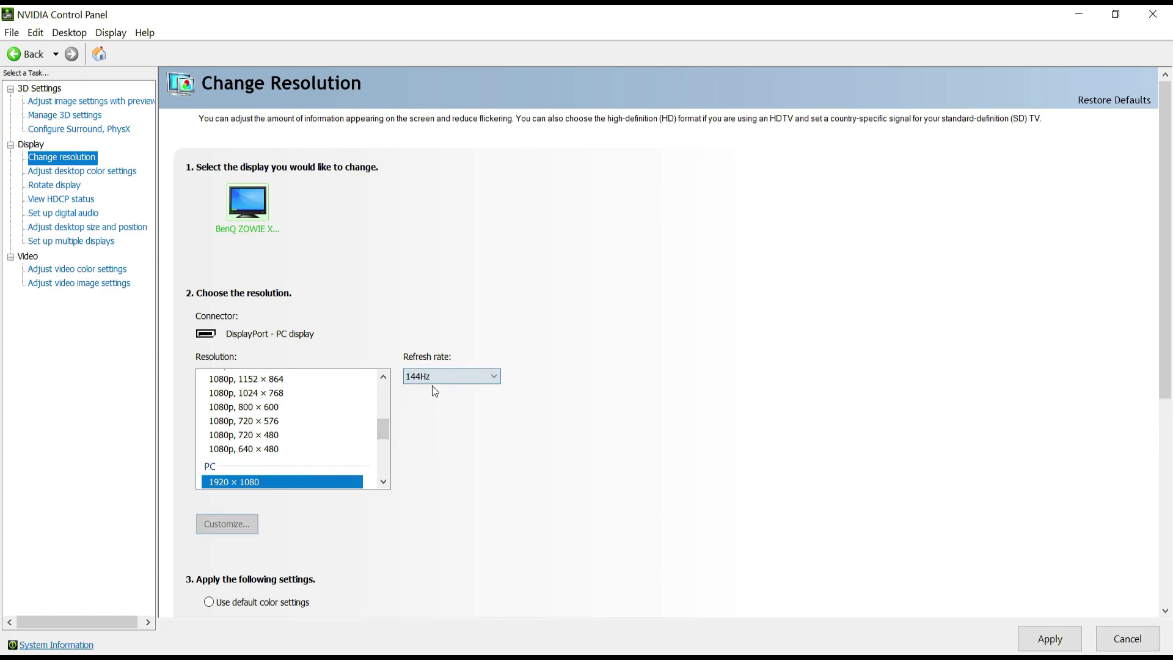
pyautogui.click(1044, 638)
pyautogui.click(646, 361)
# Review the desktop color, display rotation, HDCP status and digital audio settings.
pyautogui.click(67, 173)
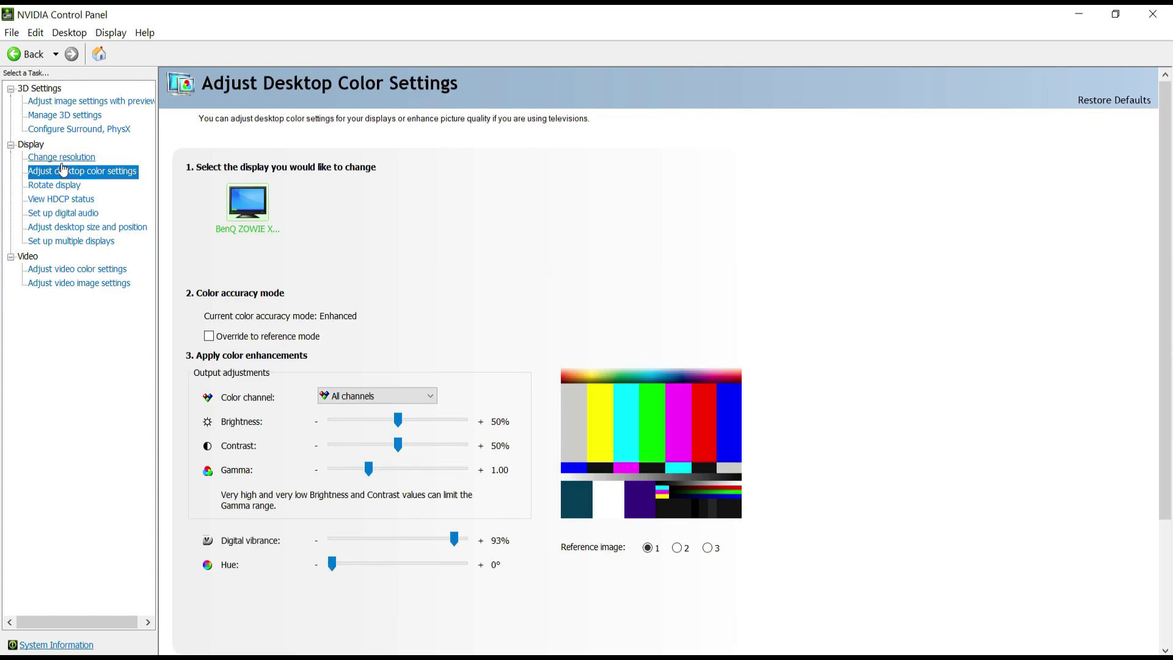
pyautogui.click(62, 194)
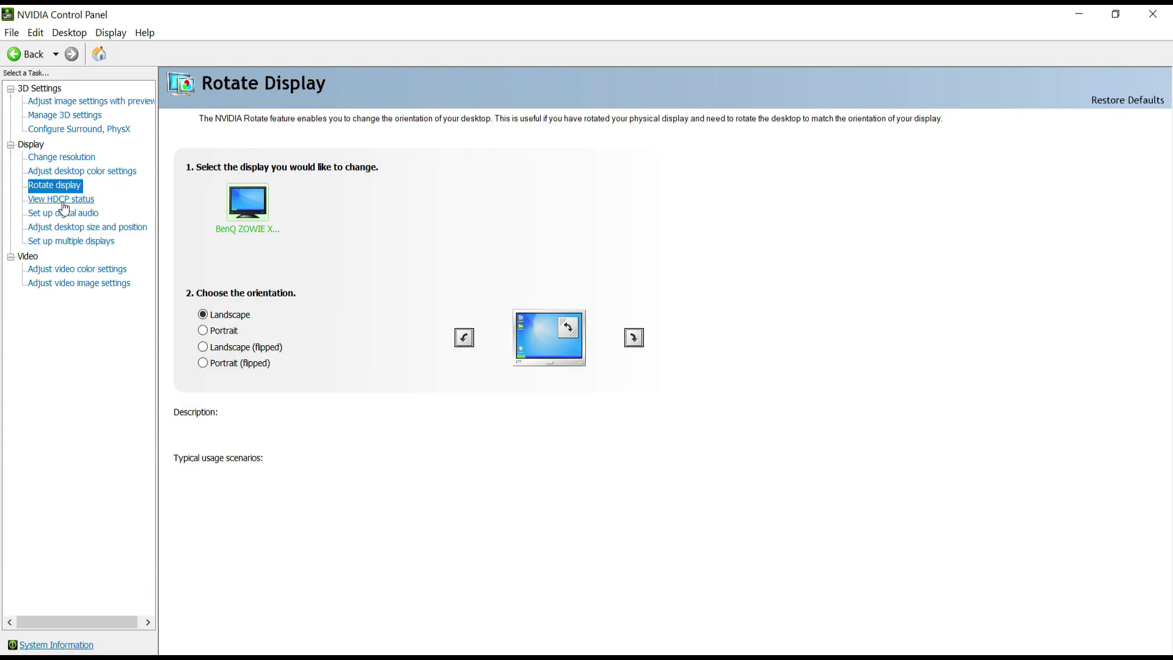
pyautogui.click(64, 208)
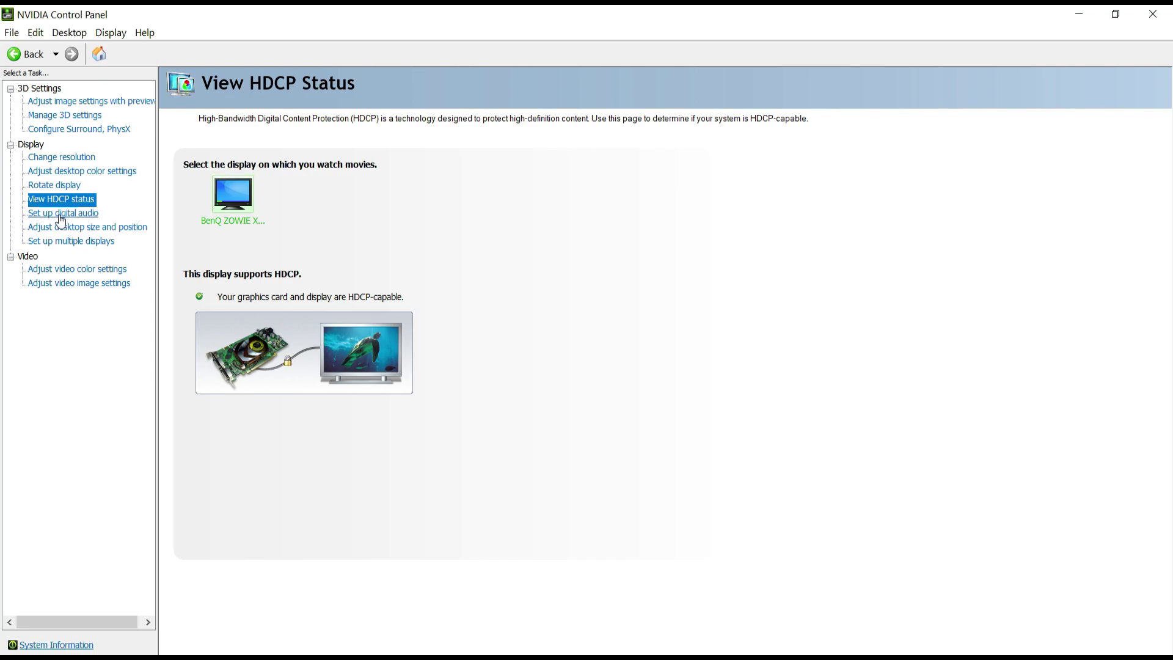
pyautogui.click(62, 217)
# Set the desktop scaling mode to Full-screen under the desktop size and position settings, and apply the change.
pyautogui.click(65, 229)
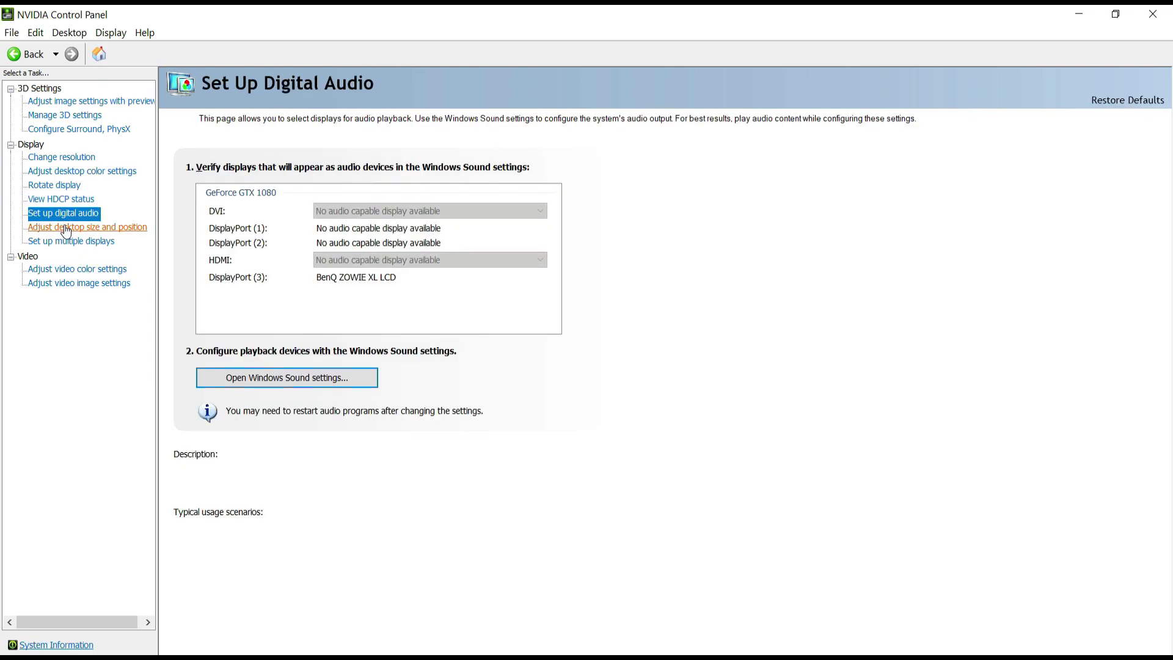
pyautogui.scroll(-1, 288, 387)
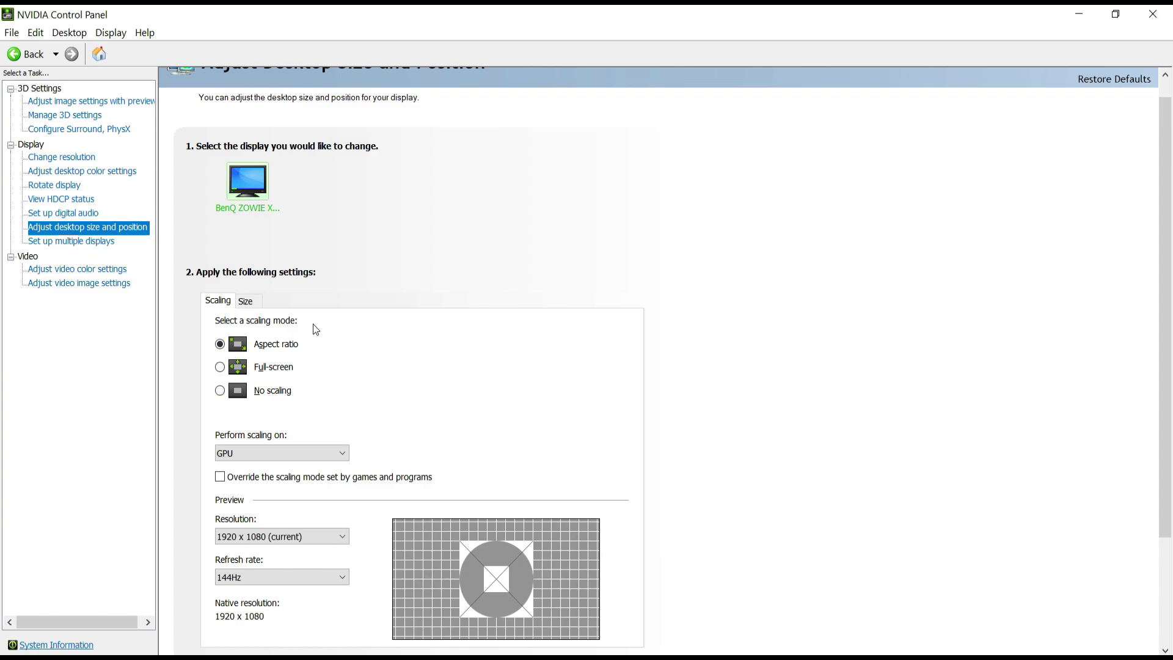
pyautogui.click(259, 303)
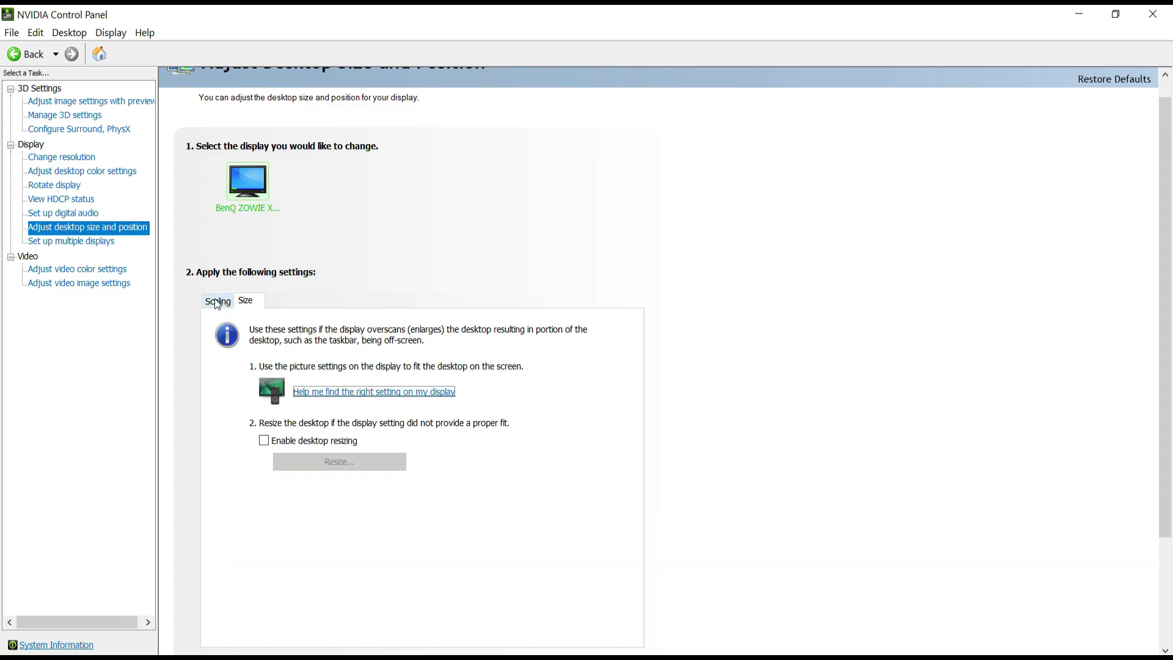
pyautogui.click(218, 302)
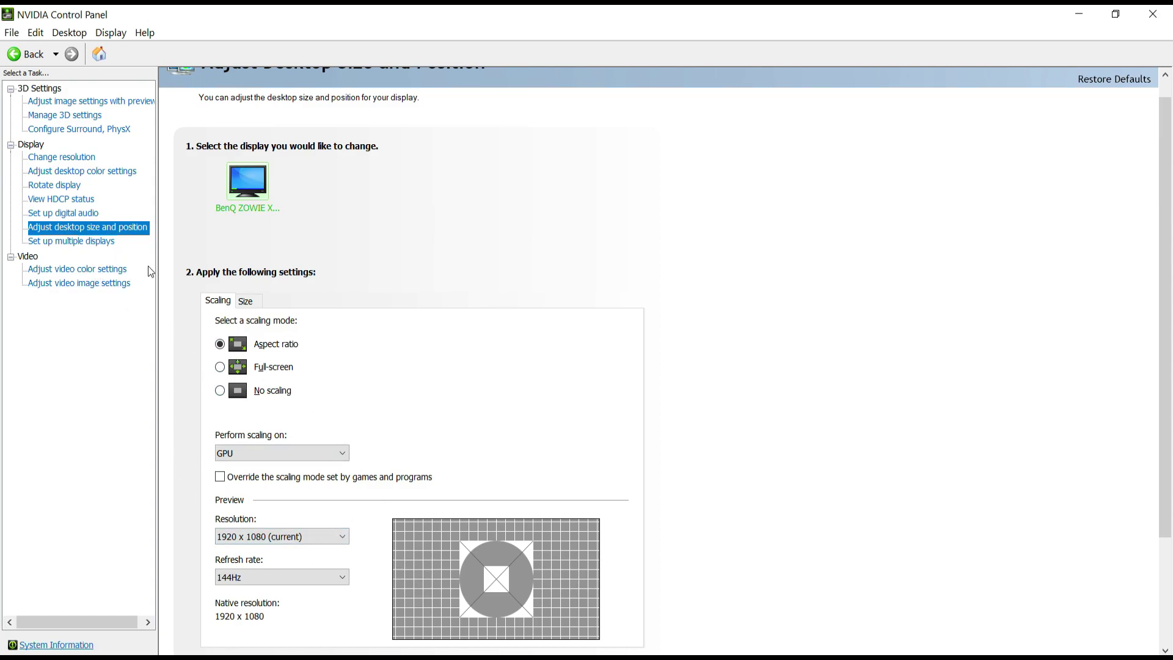
pyautogui.click(227, 370)
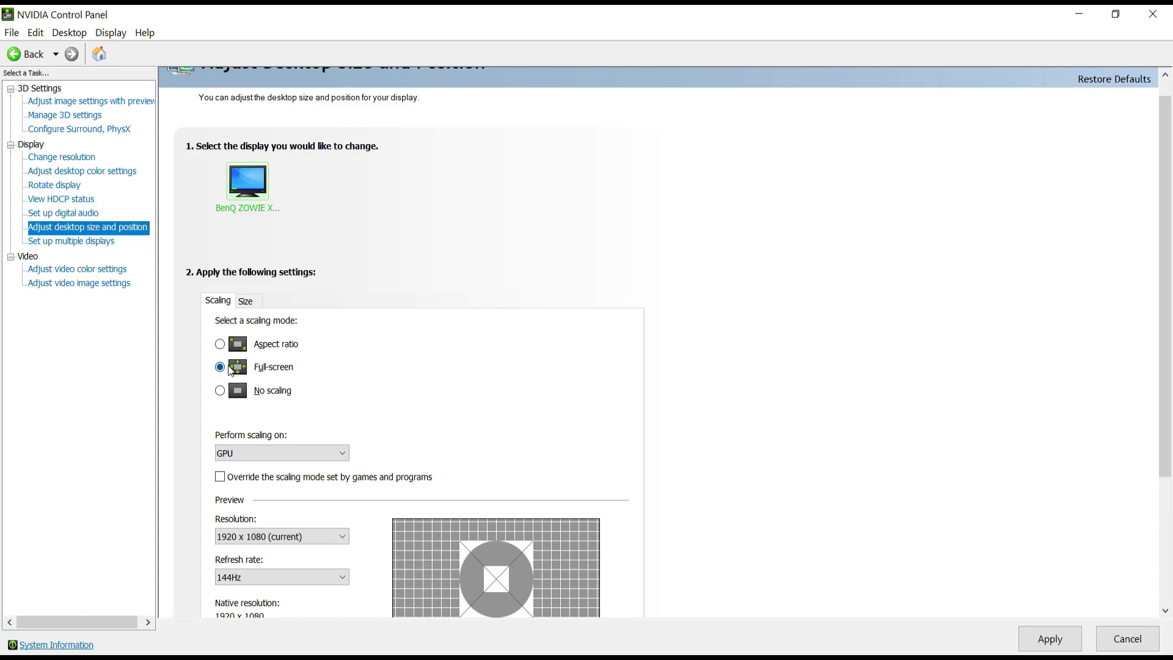
pyautogui.click(1047, 639)
pyautogui.click(670, 367)
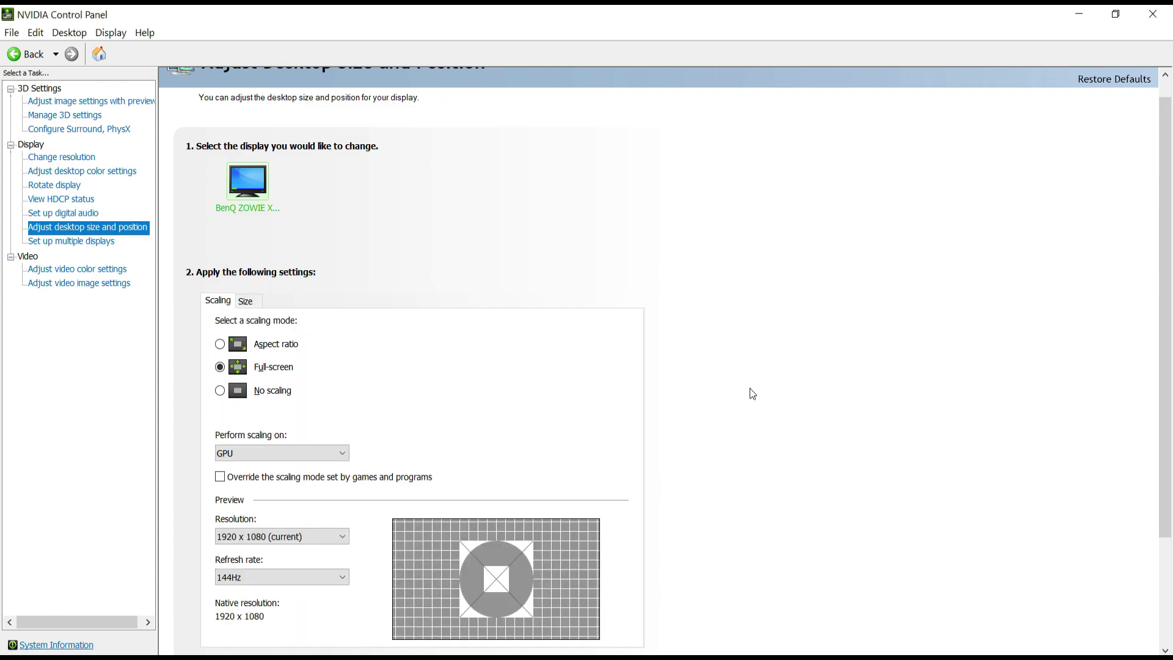
pyautogui.scroll(-1, 741, 410)
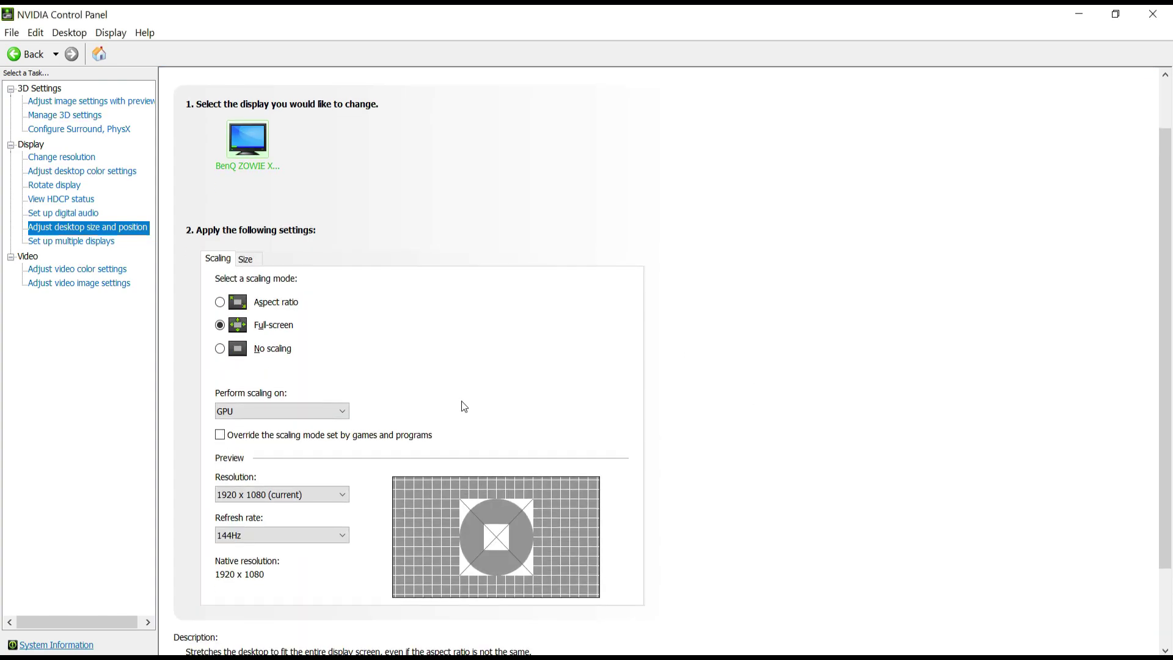
# Use the NVIDIA settings for video color with a Full (0-255) dynamic range, apply them, and open the video image settings.
pyautogui.click(90, 242)
pyautogui.click(54, 272)
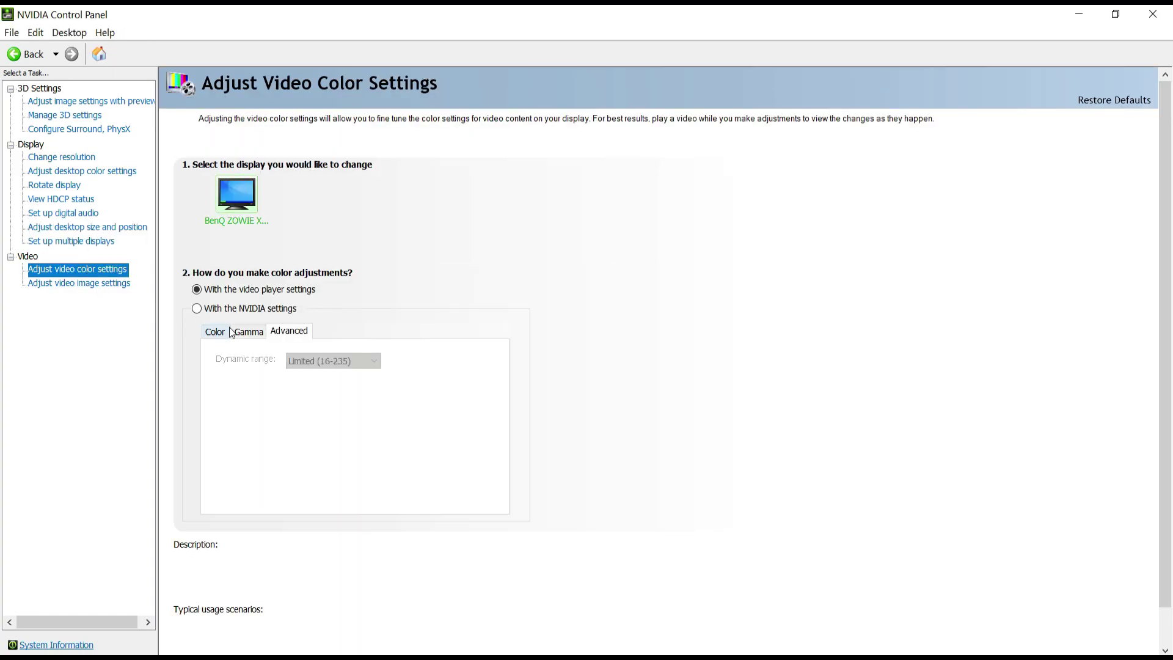
pyautogui.click(198, 309)
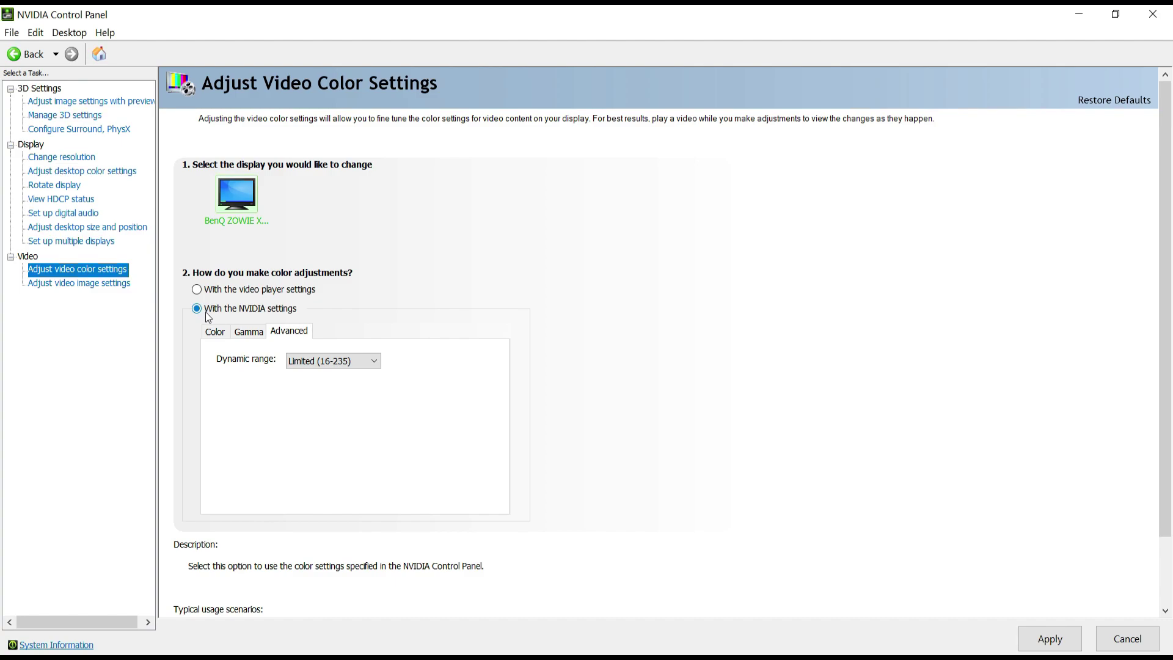
pyautogui.click(319, 361)
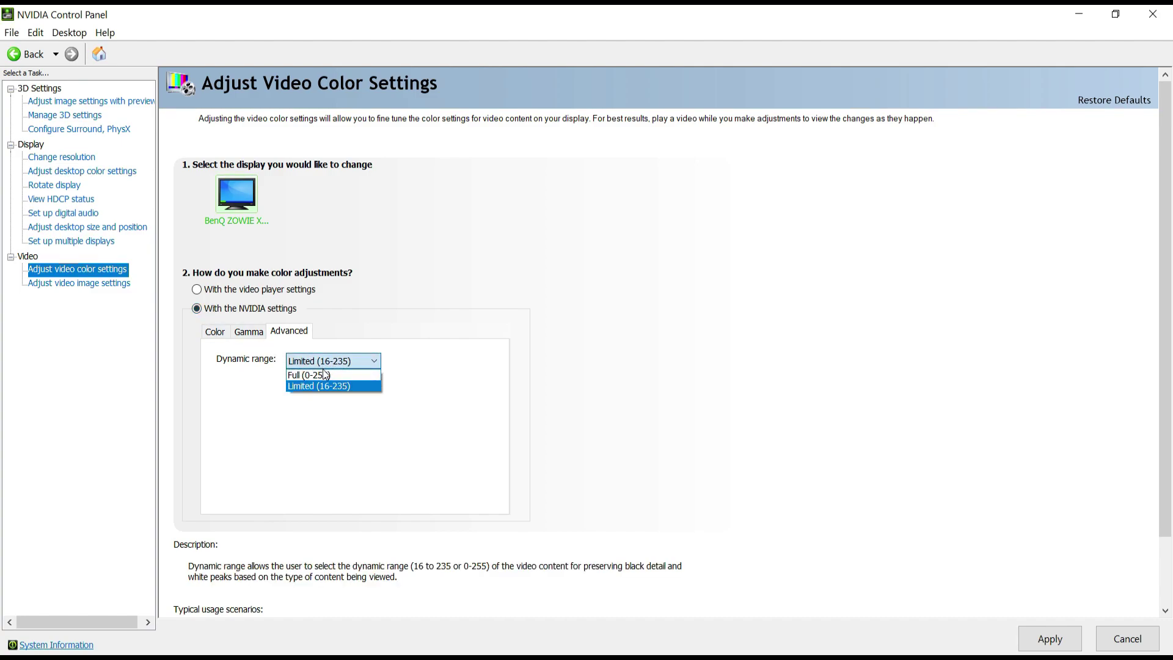
pyautogui.click(320, 373)
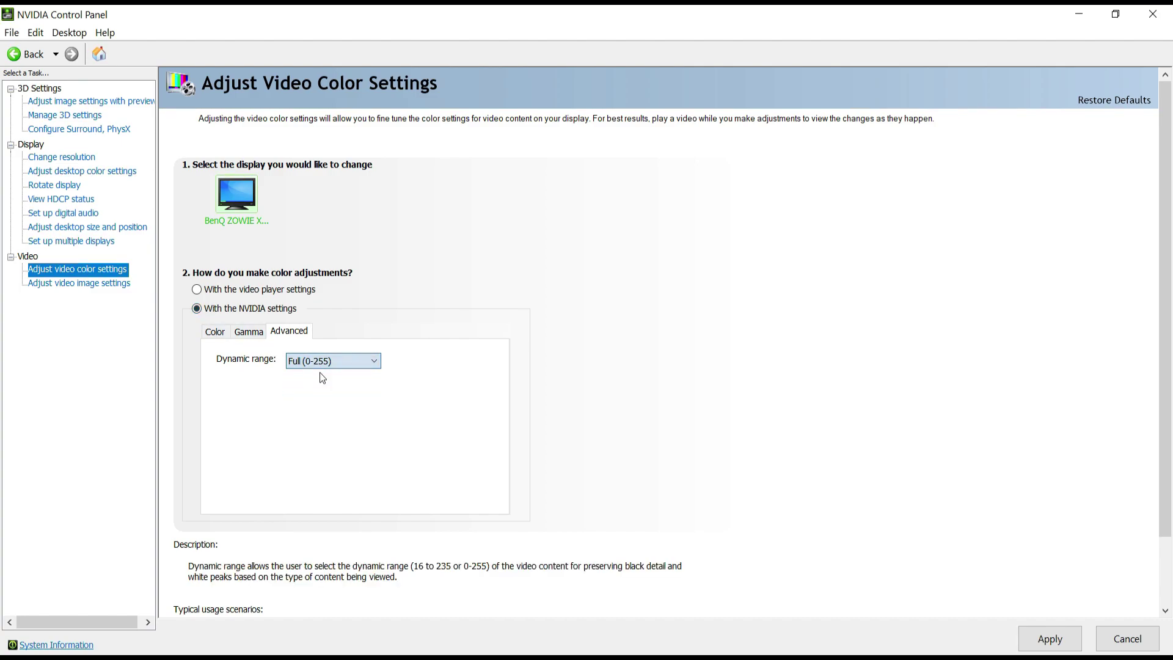
pyautogui.click(1050, 643)
pyautogui.click(633, 365)
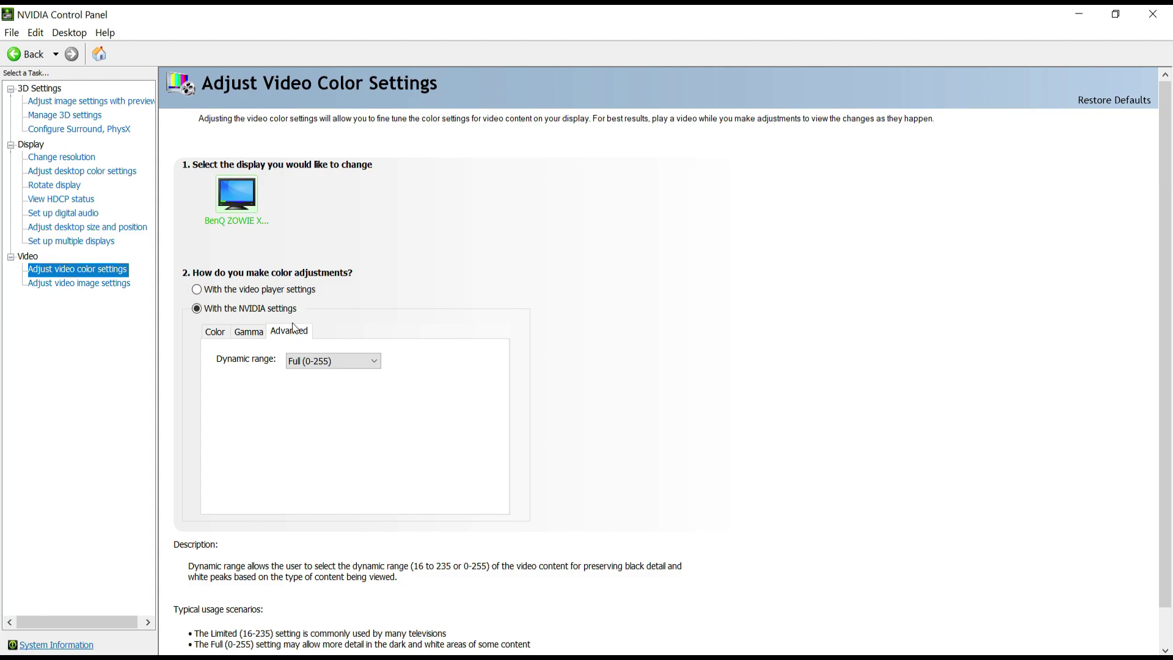
pyautogui.click(103, 288)
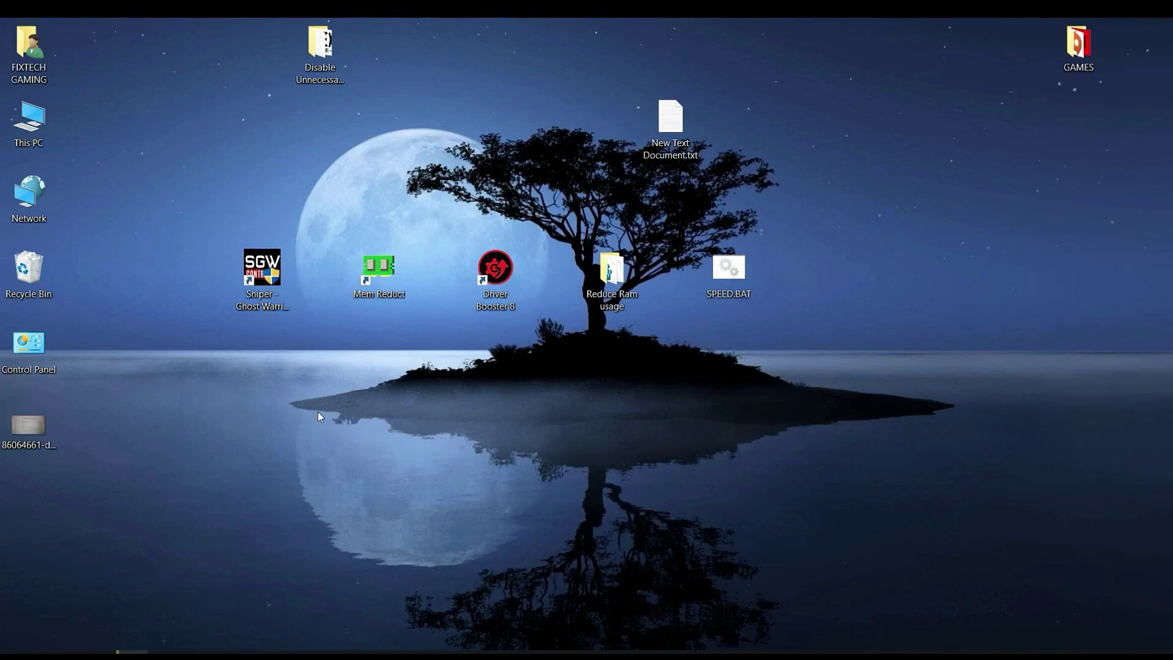
# Open Driver Booster 8 from the desktop and run a new scan for outdated drivers and game components.
pyautogui.doubleClick(502, 304)
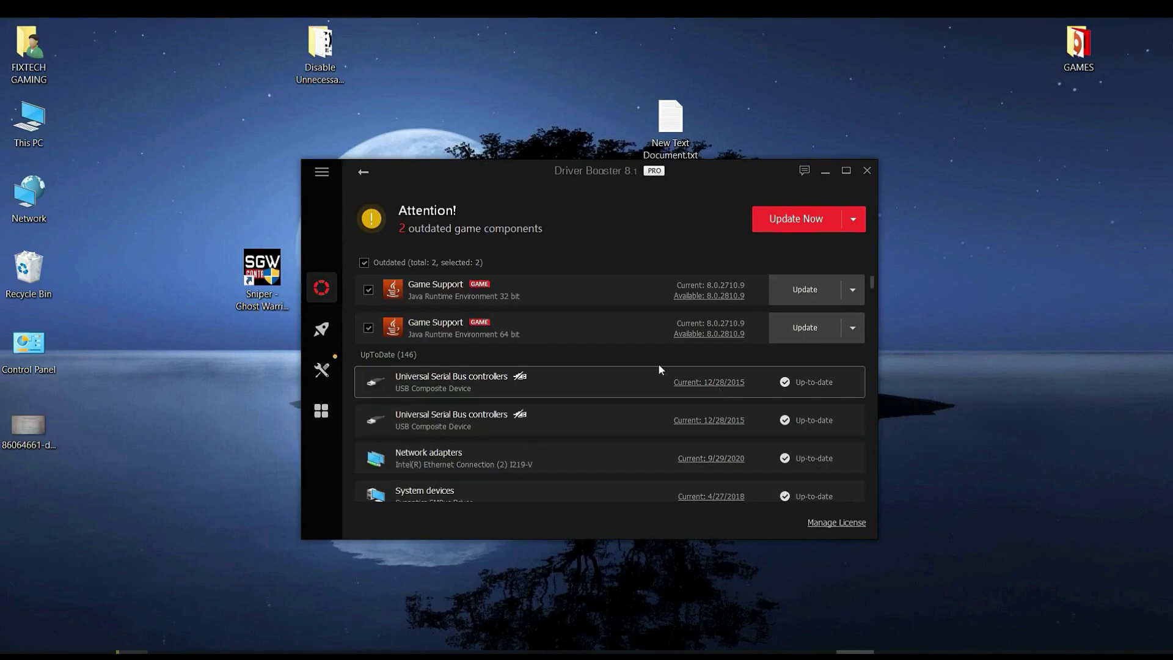
pyautogui.click(362, 174)
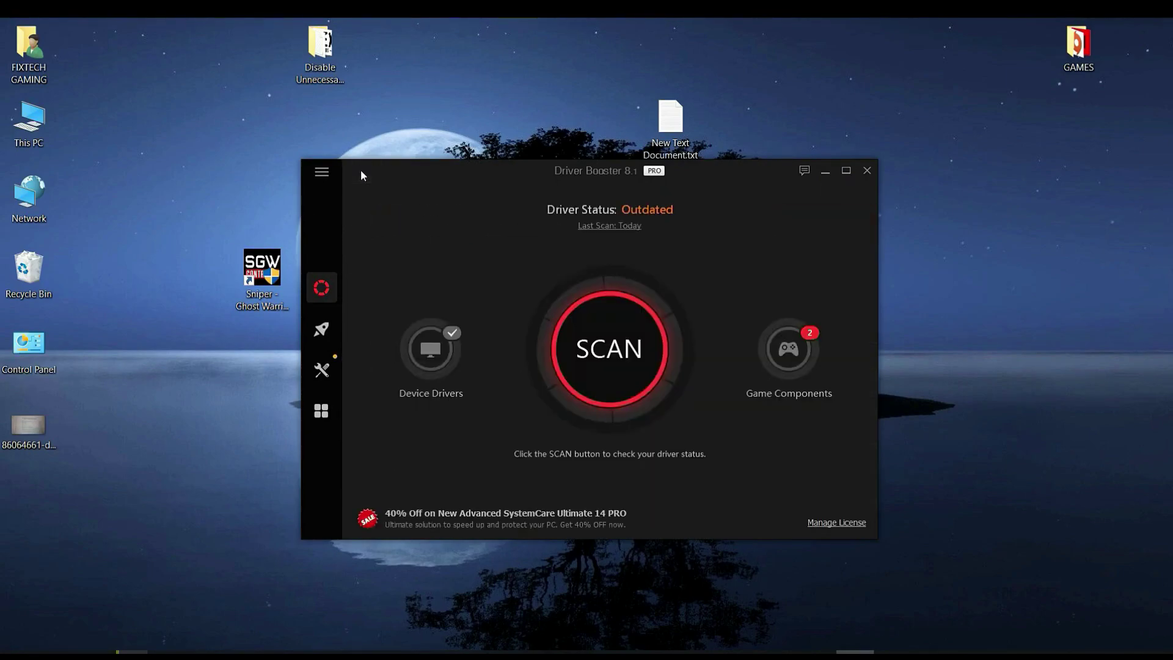
pyautogui.click(625, 371)
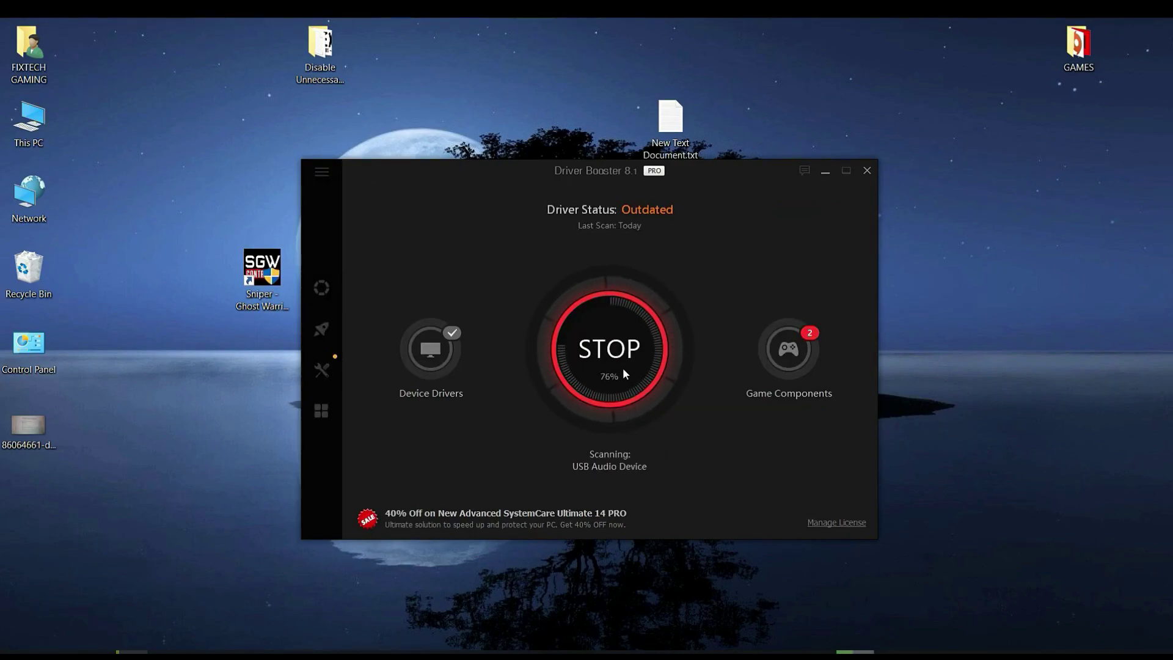
# Start the Java Runtime Environment 64 bit update, accept the installation notices and minimize Driver Booster.
pyautogui.click(788, 329)
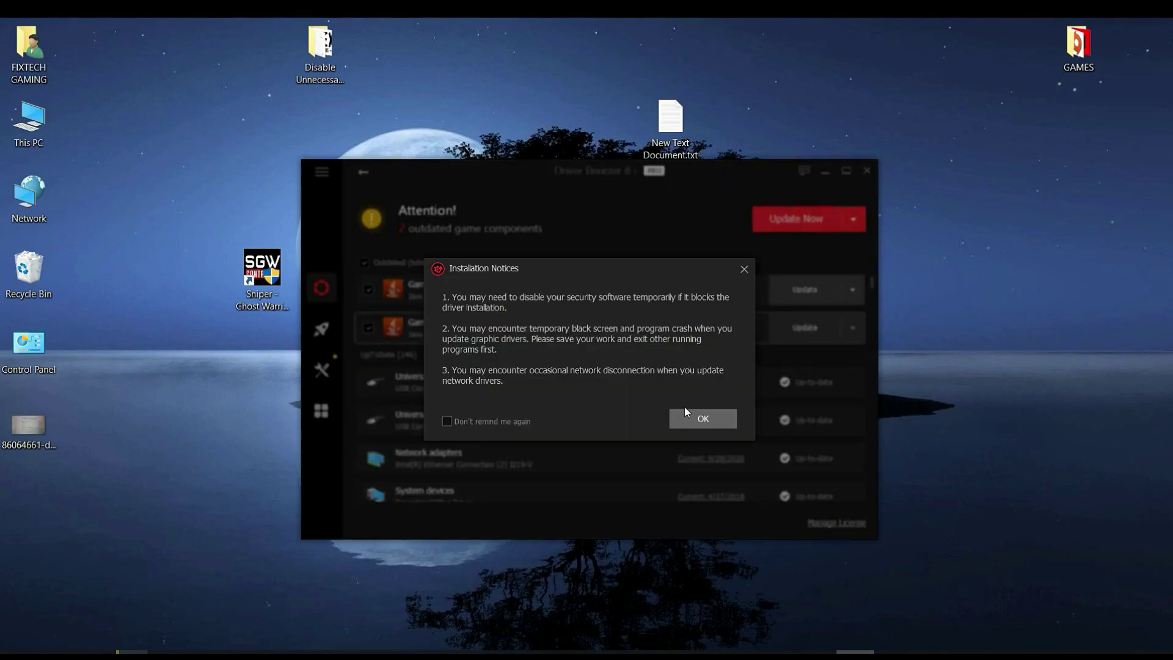
pyautogui.click(693, 415)
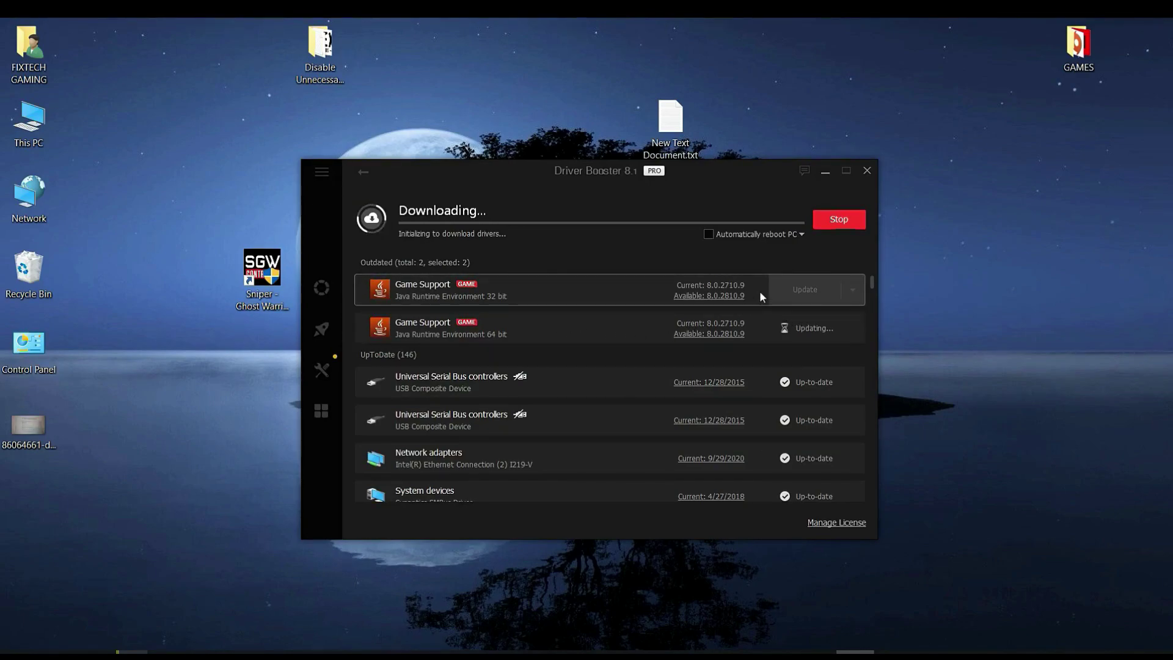
pyautogui.click(825, 174)
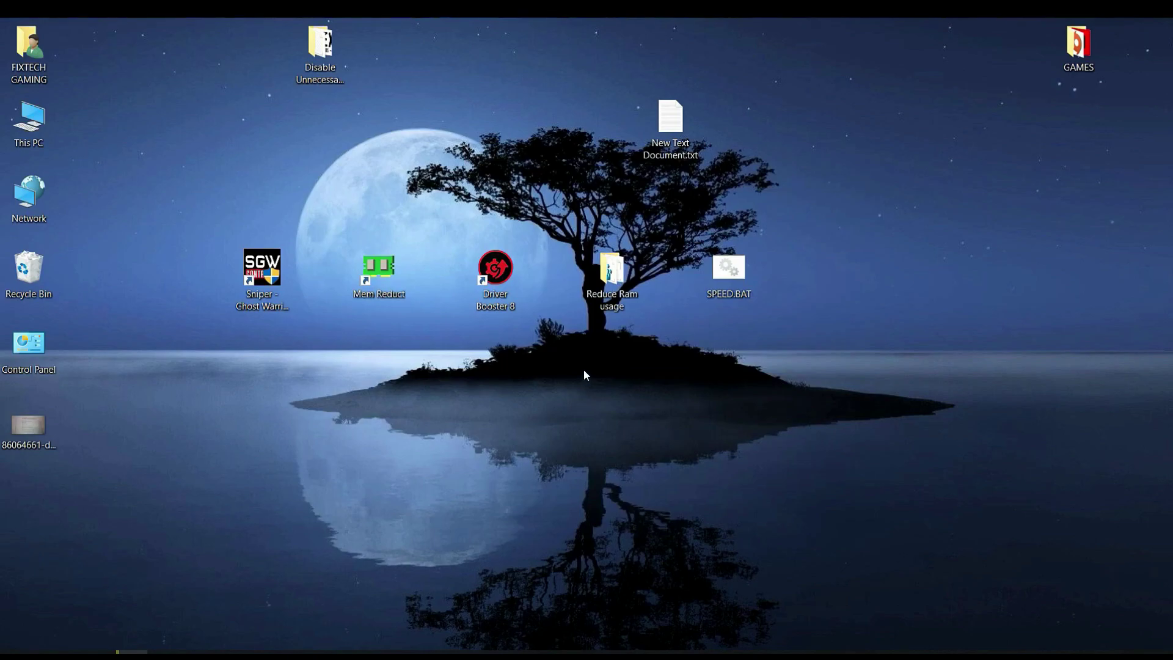
# Open Windows Settings and go to the Update & Security section.
pyautogui.click(17, 654)
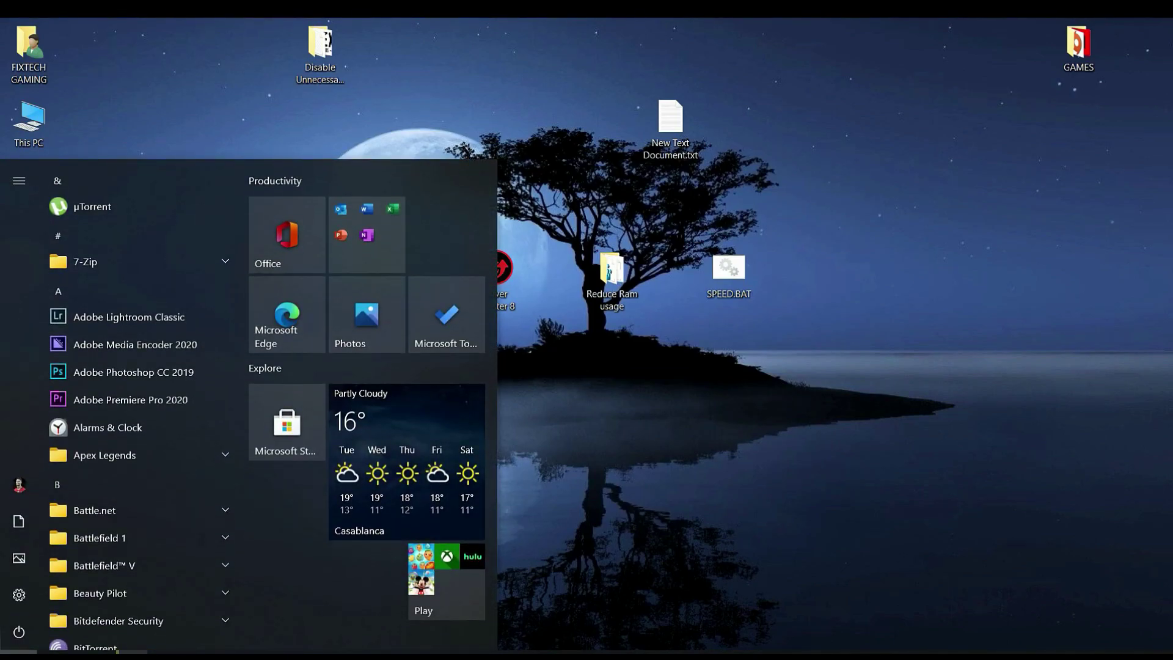
pyautogui.click(24, 604)
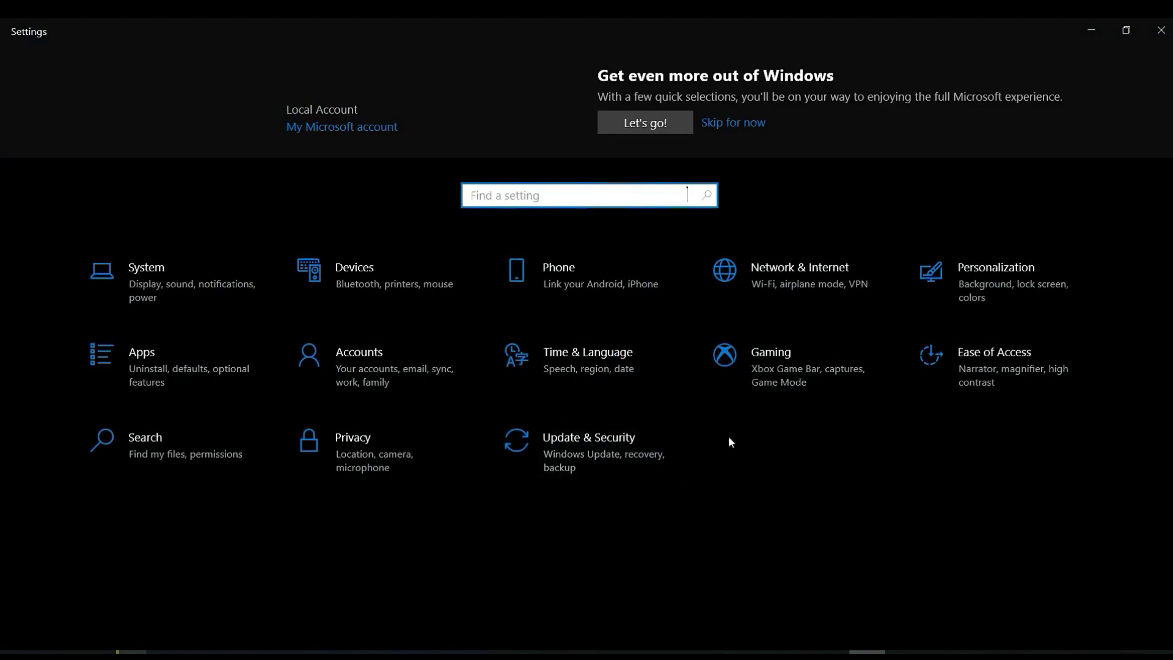
pyautogui.click(620, 465)
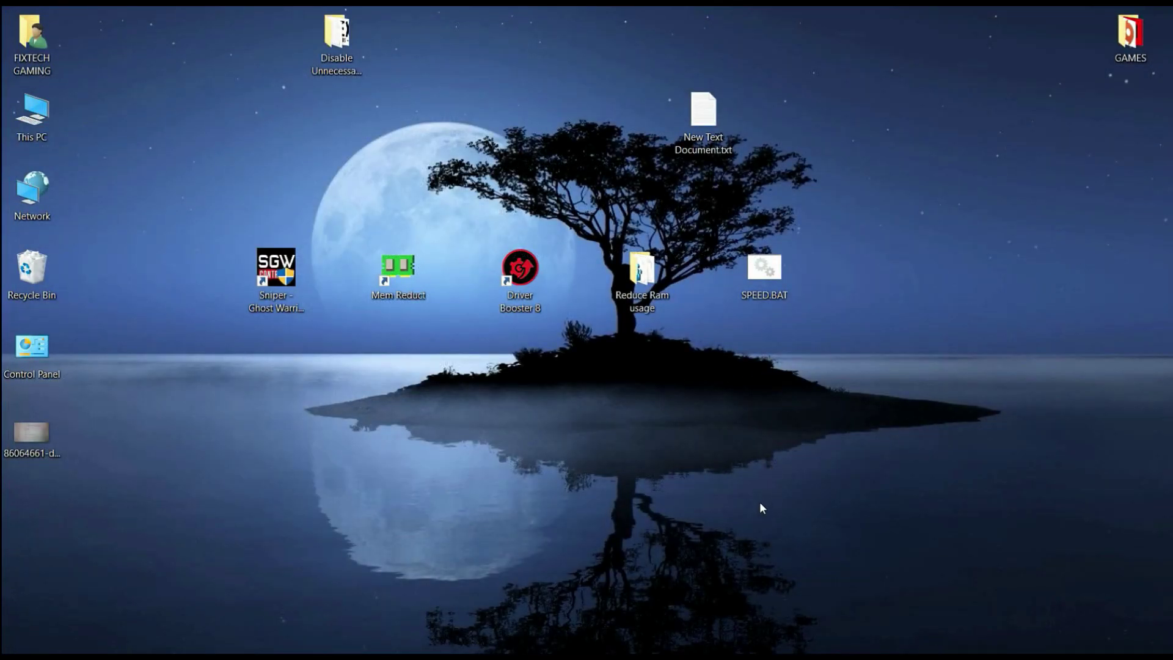
# Open the Performance Options dialog from the advanced system settings of This PC.
pyautogui.rightClick(43, 124)
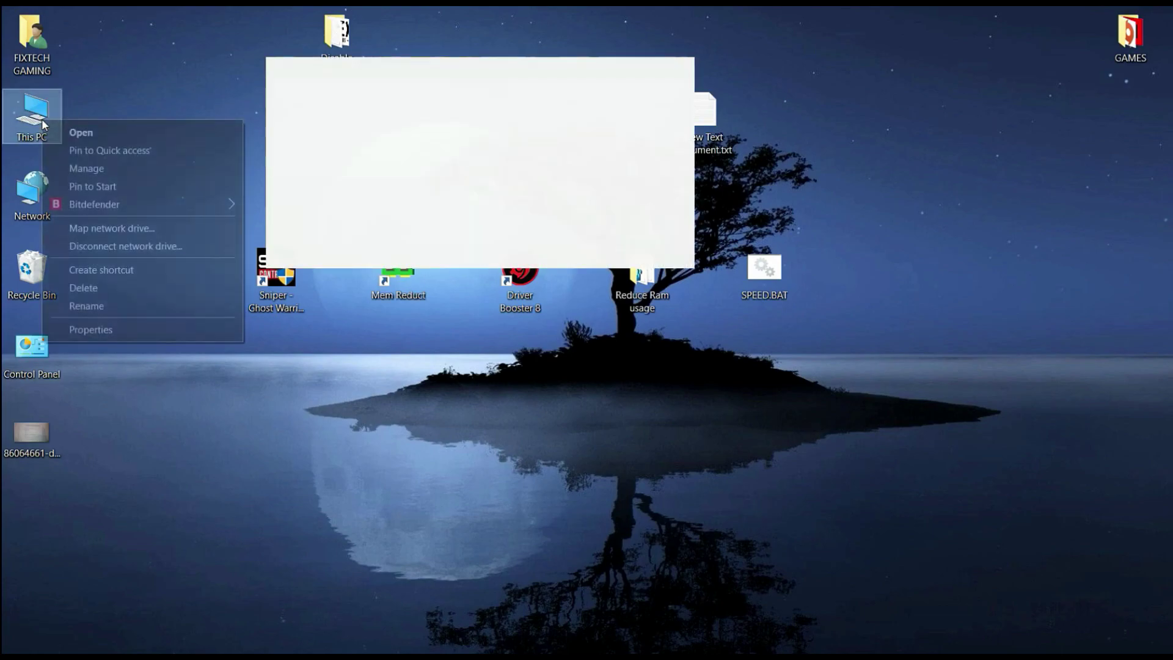
pyautogui.click(128, 329)
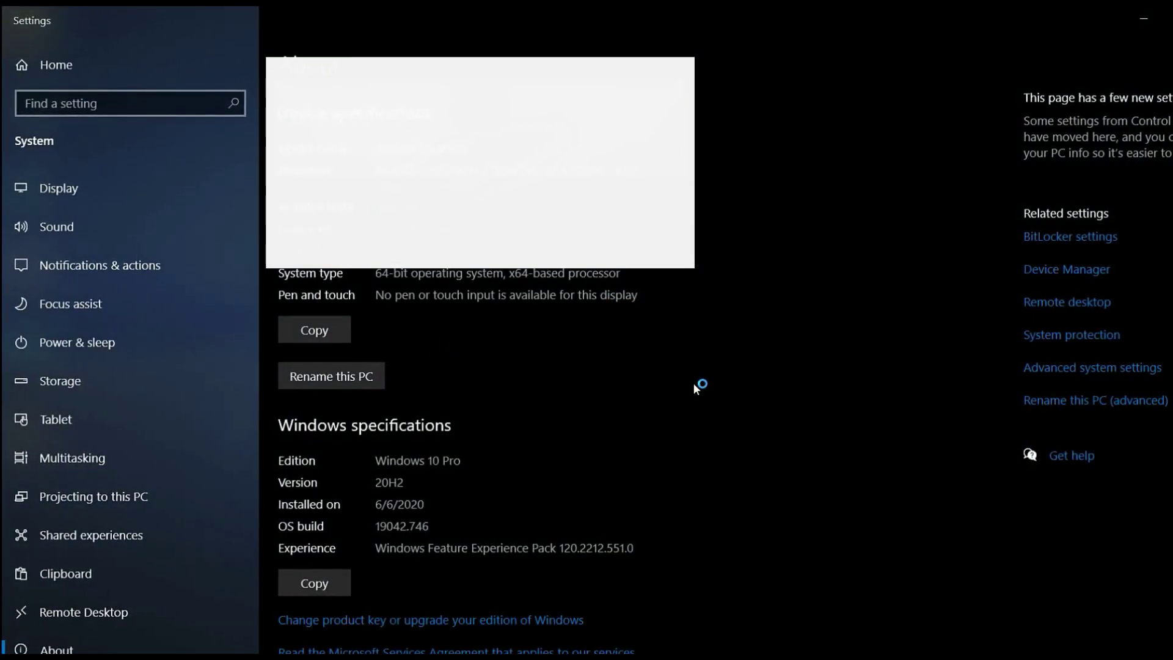
pyautogui.scroll(-1, 754, 446)
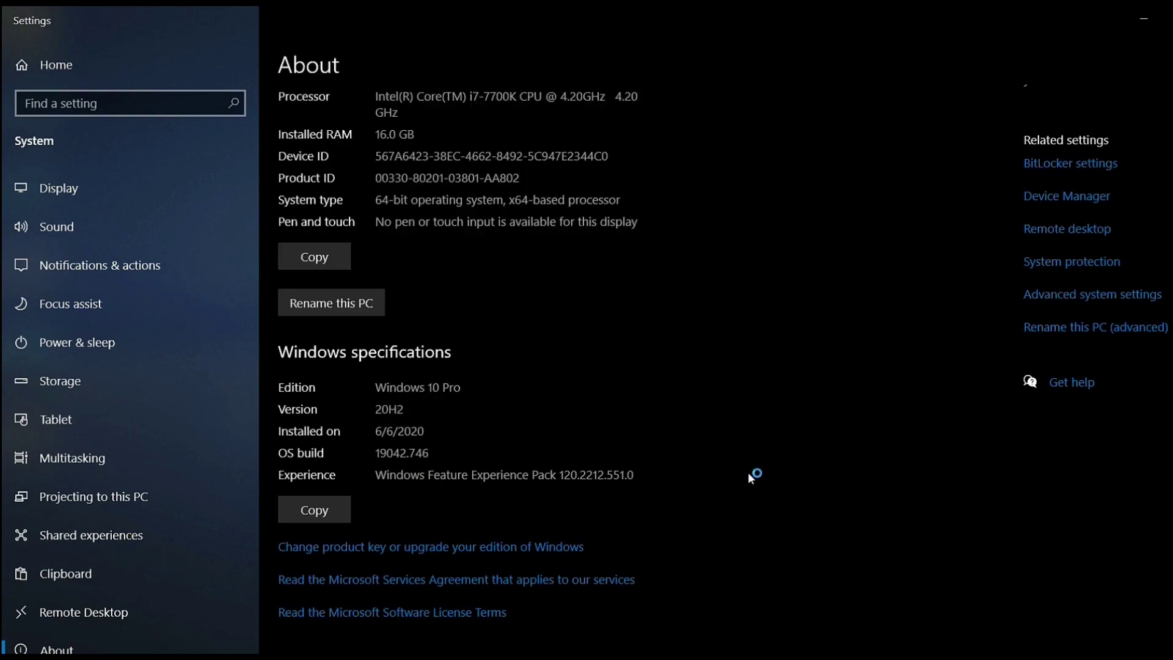
pyautogui.click(1109, 298)
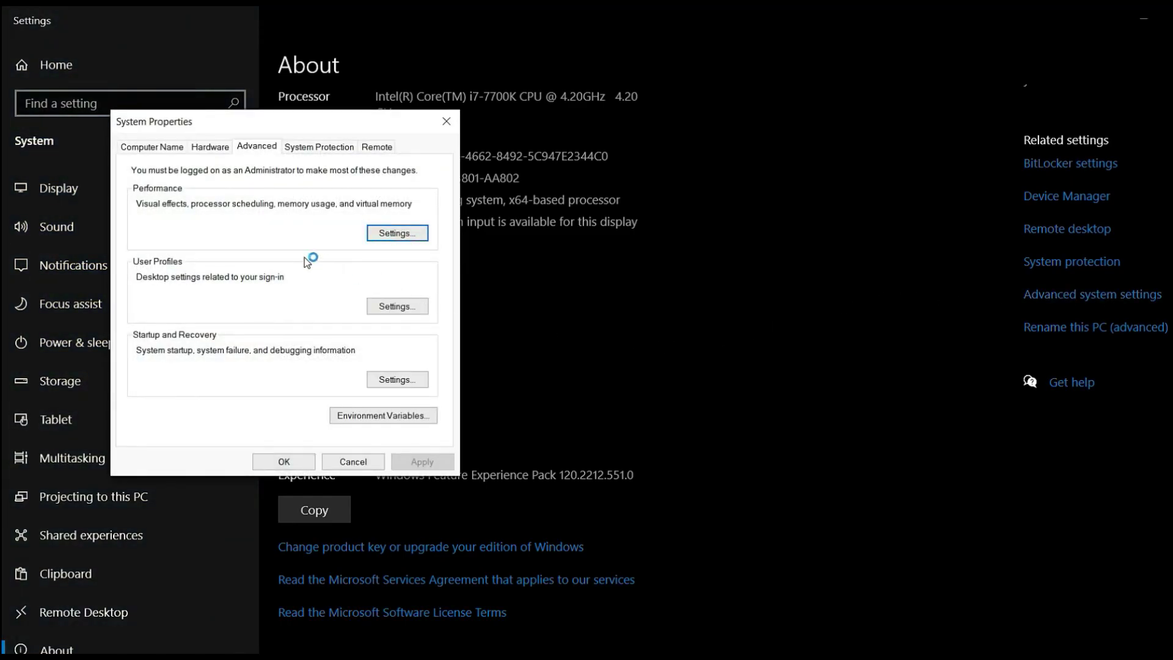
pyautogui.click(381, 238)
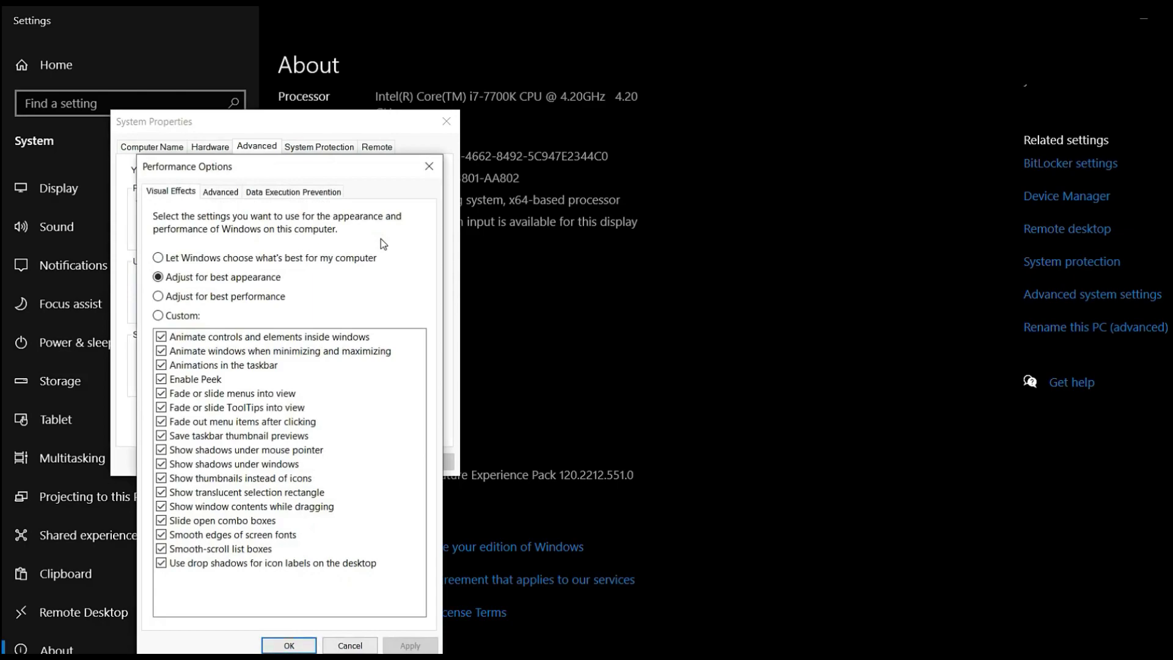
# Adjust visual effects for best performance, keep only mouse pointer shadows, smooth font edges and desktop icon label shadows, and apply the settings.
pyautogui.click(275, 301)
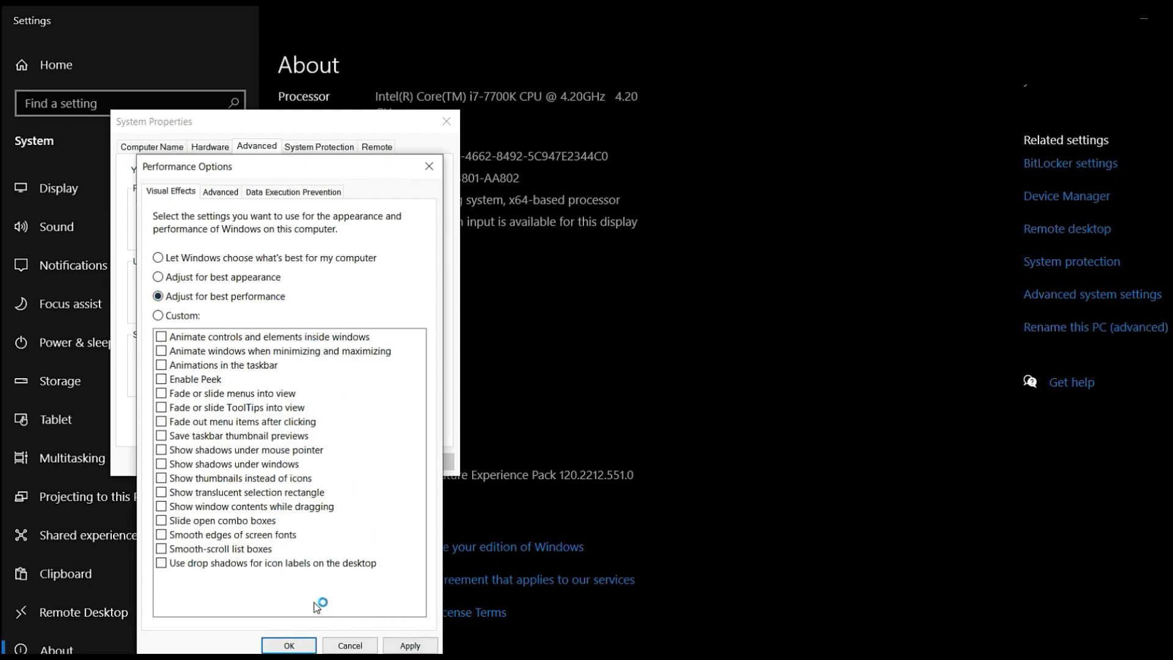
pyautogui.click(211, 538)
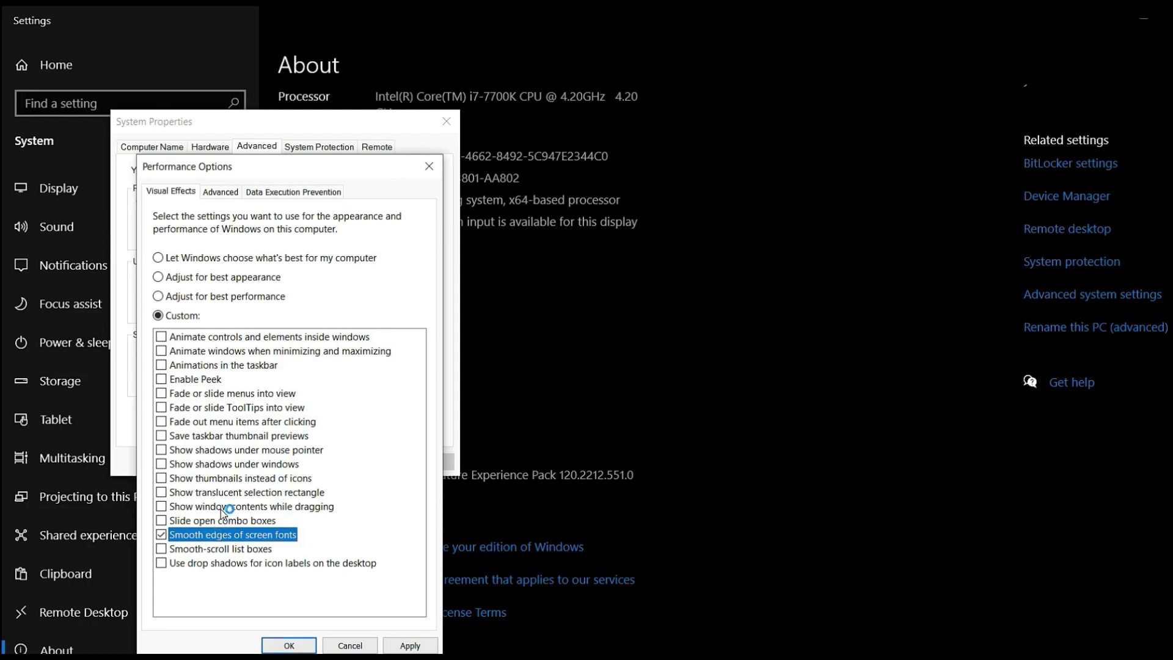
pyautogui.click(239, 451)
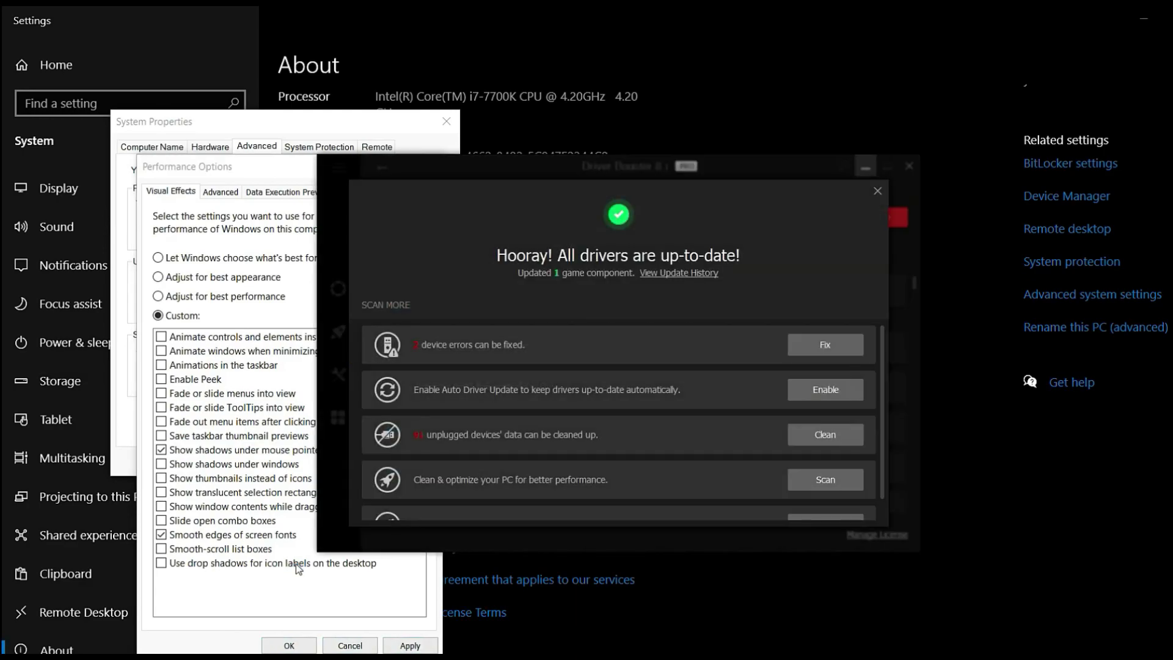
pyautogui.click(293, 562)
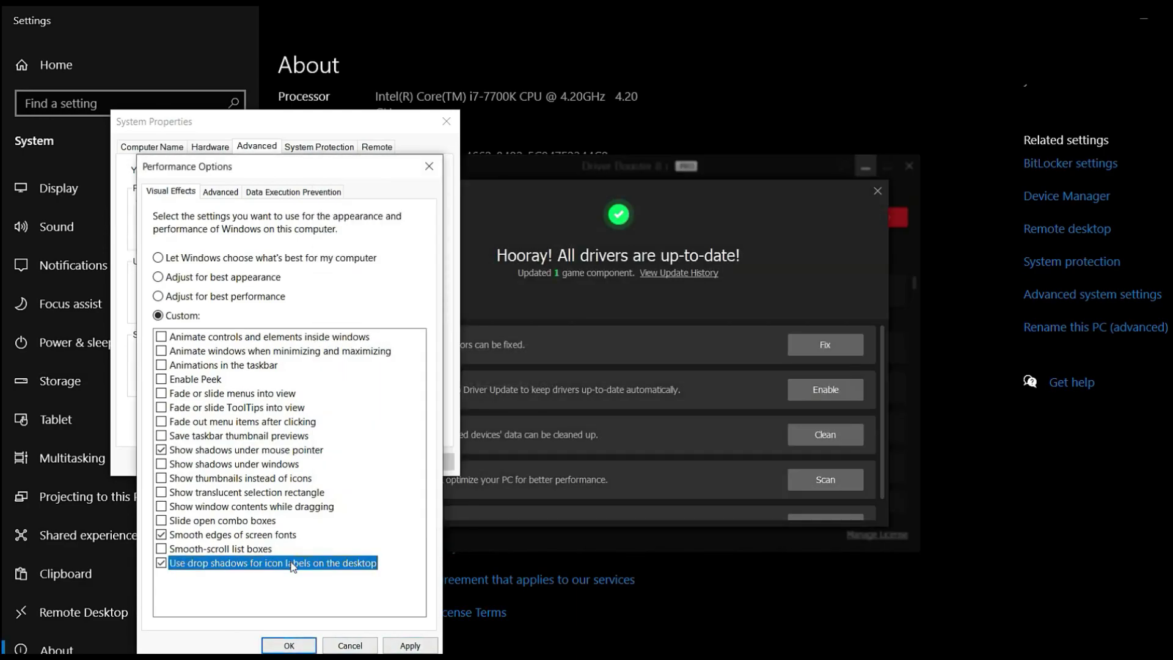
pyautogui.click(411, 646)
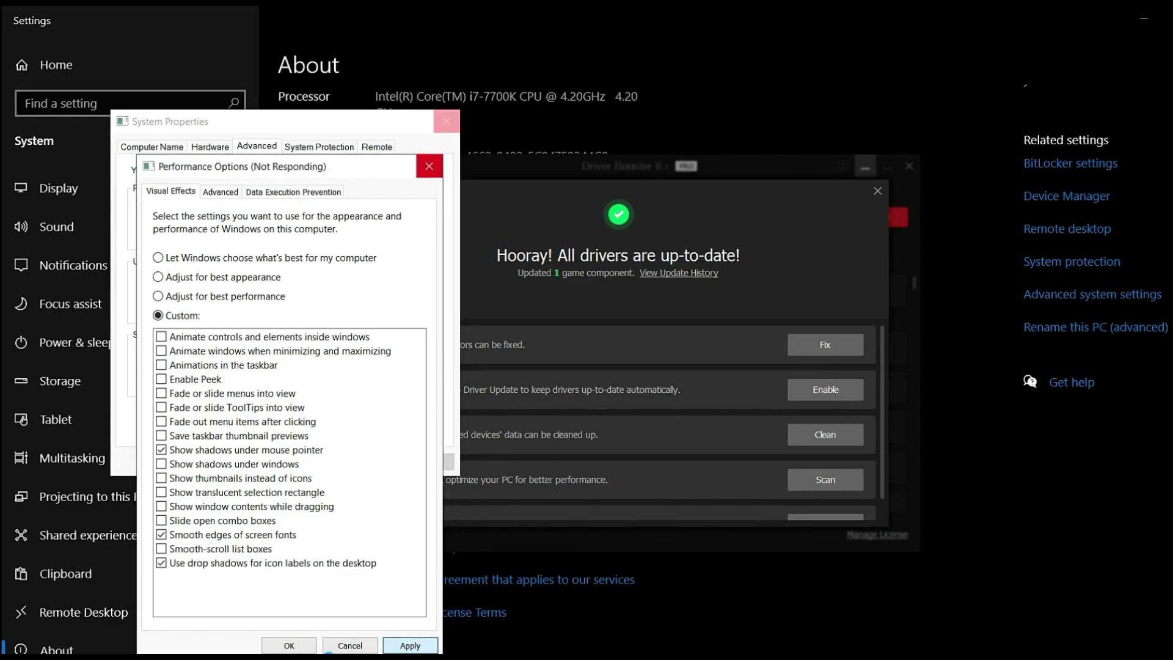
pyautogui.click(289, 646)
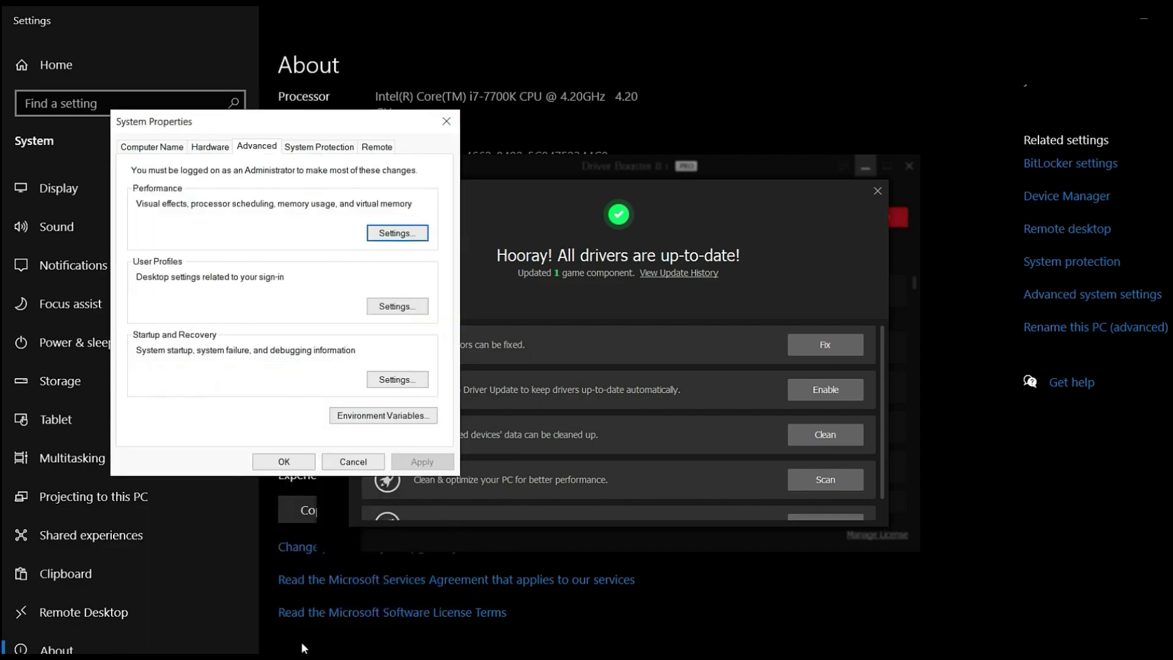
pyautogui.click(302, 462)
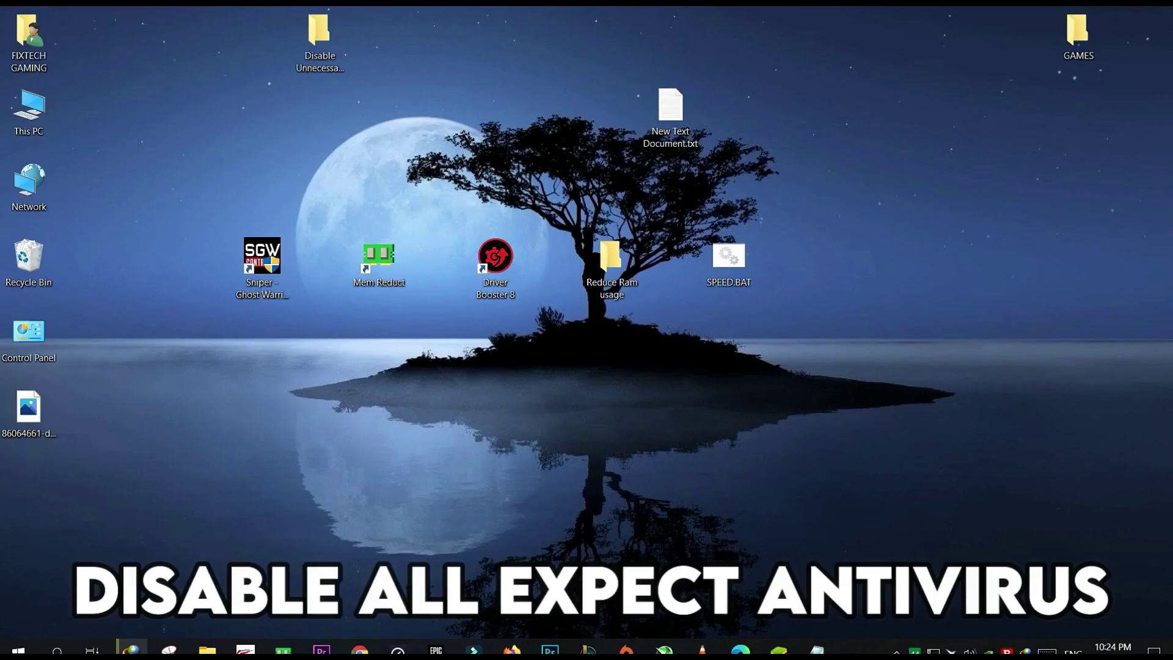
# Open Task Manager and review the status of the programs that launch at startup.
pyautogui.rightClick(856, 649)
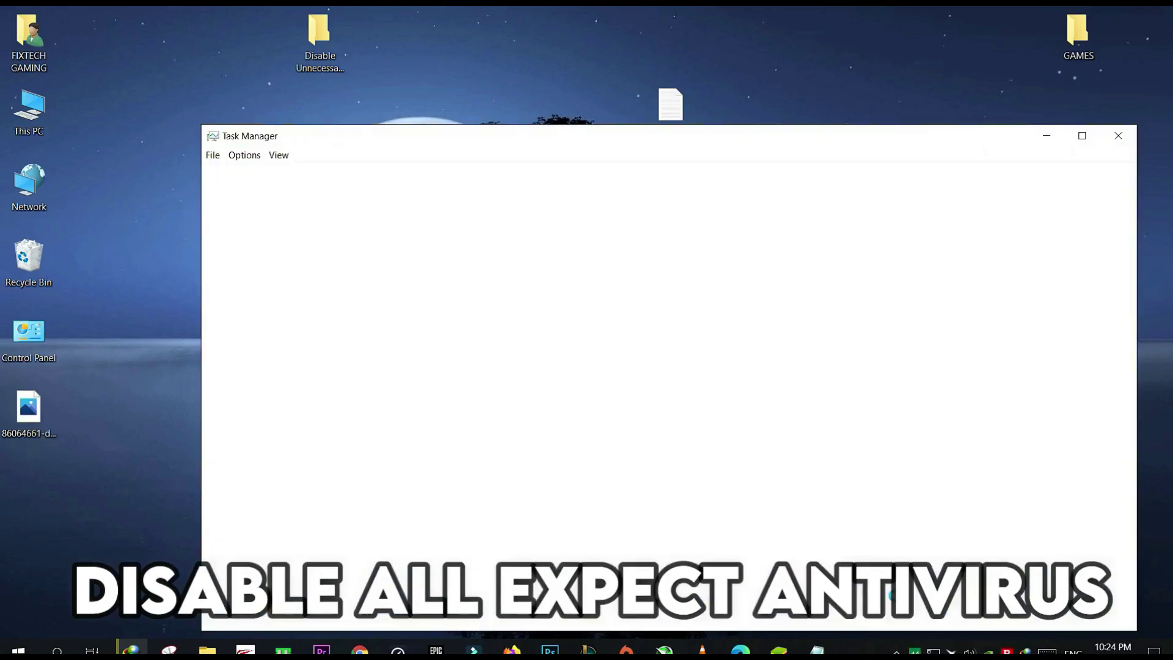
pyautogui.click(883, 581)
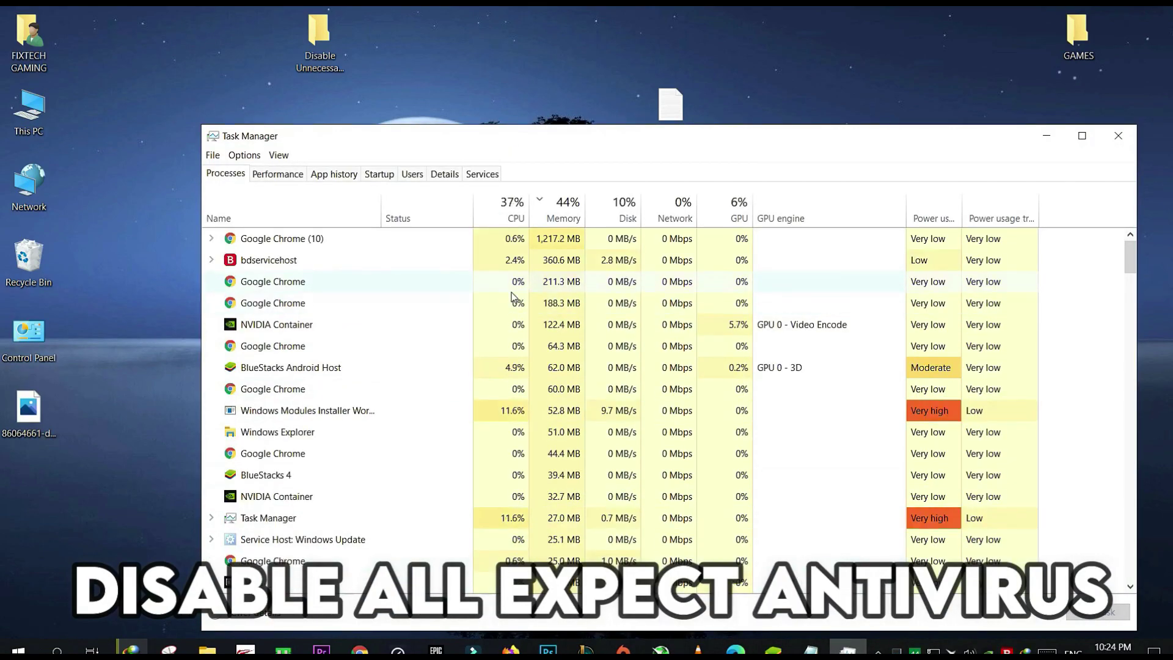
pyautogui.click(389, 178)
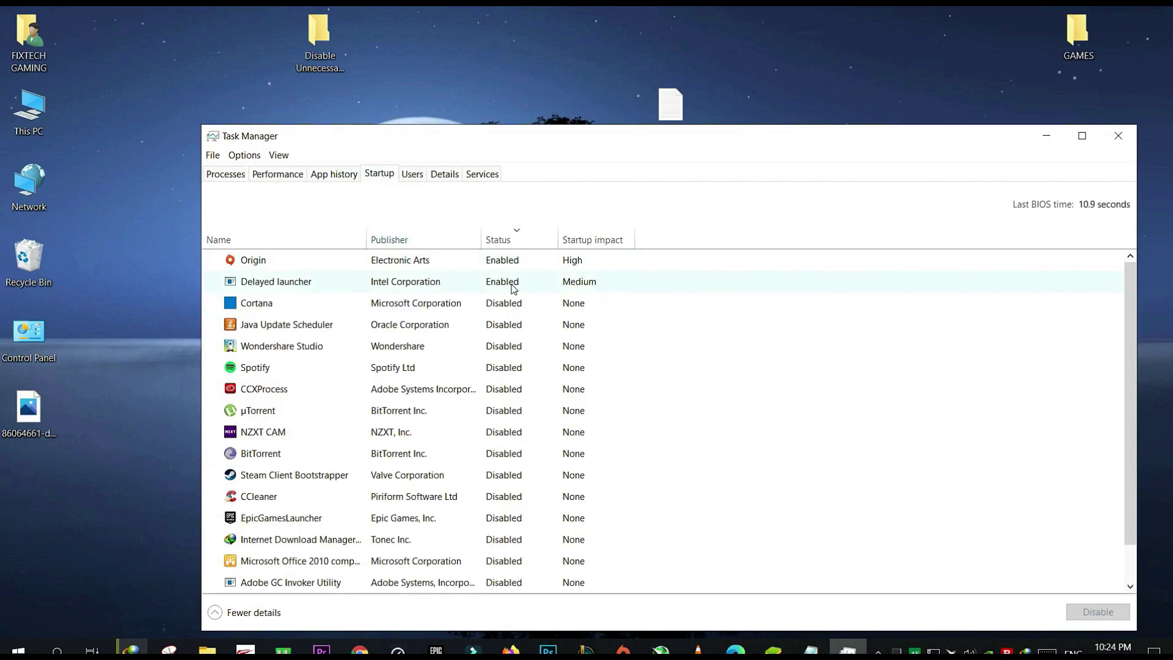
pyautogui.scroll(-2, 556, 324)
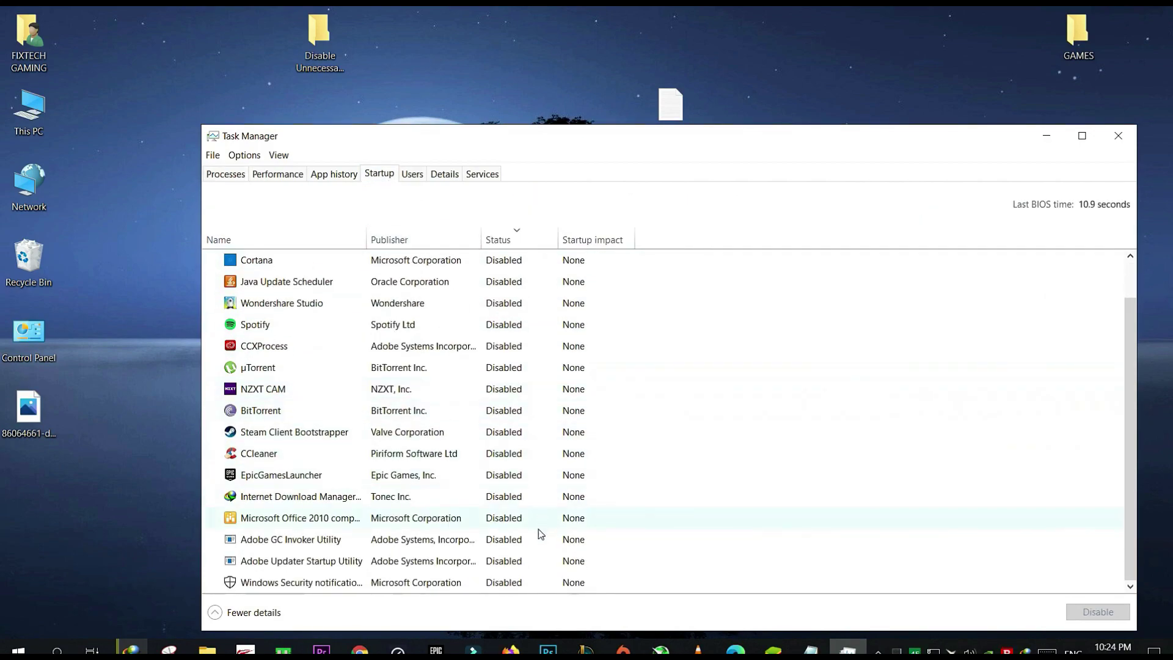
pyautogui.scroll(2, 526, 544)
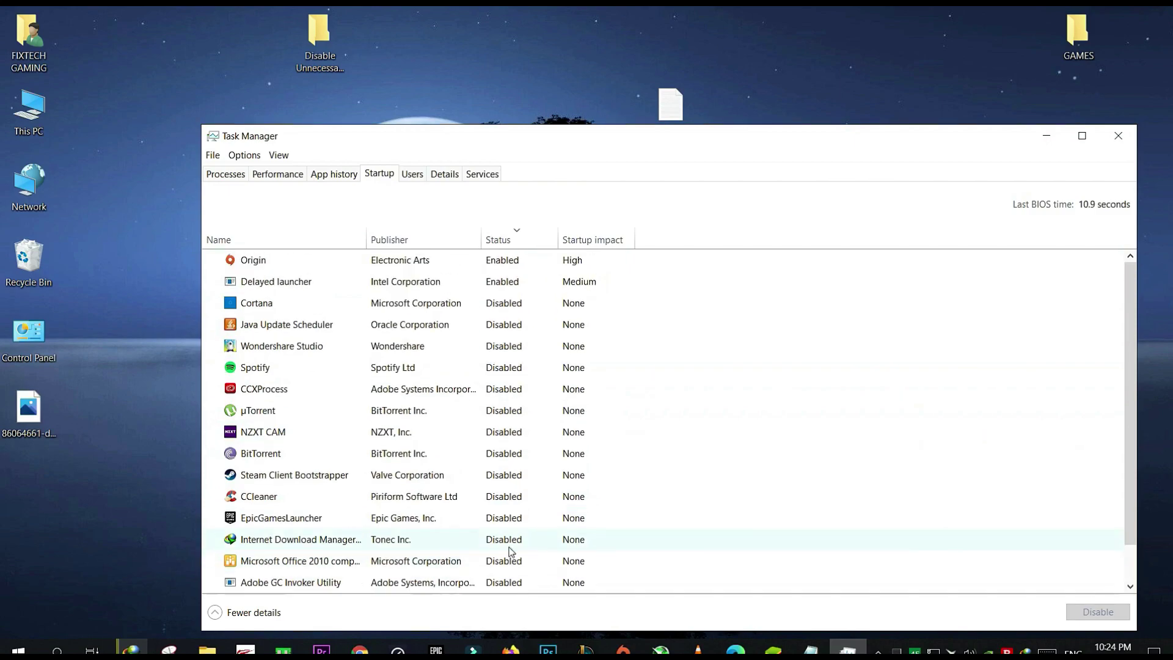
# Disable Origin at startup, check the remaining startup programs sorted by status, and close Task Manager.
pyautogui.click(510, 267)
pyautogui.rightClick(507, 266)
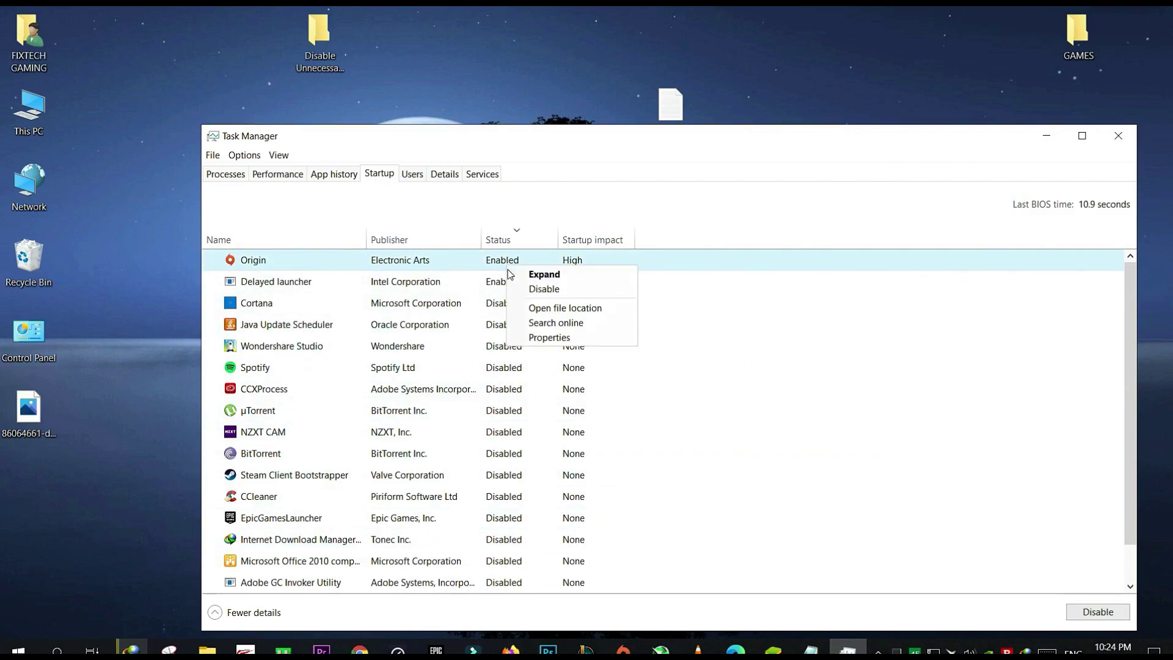
pyautogui.click(517, 288)
pyautogui.click(505, 241)
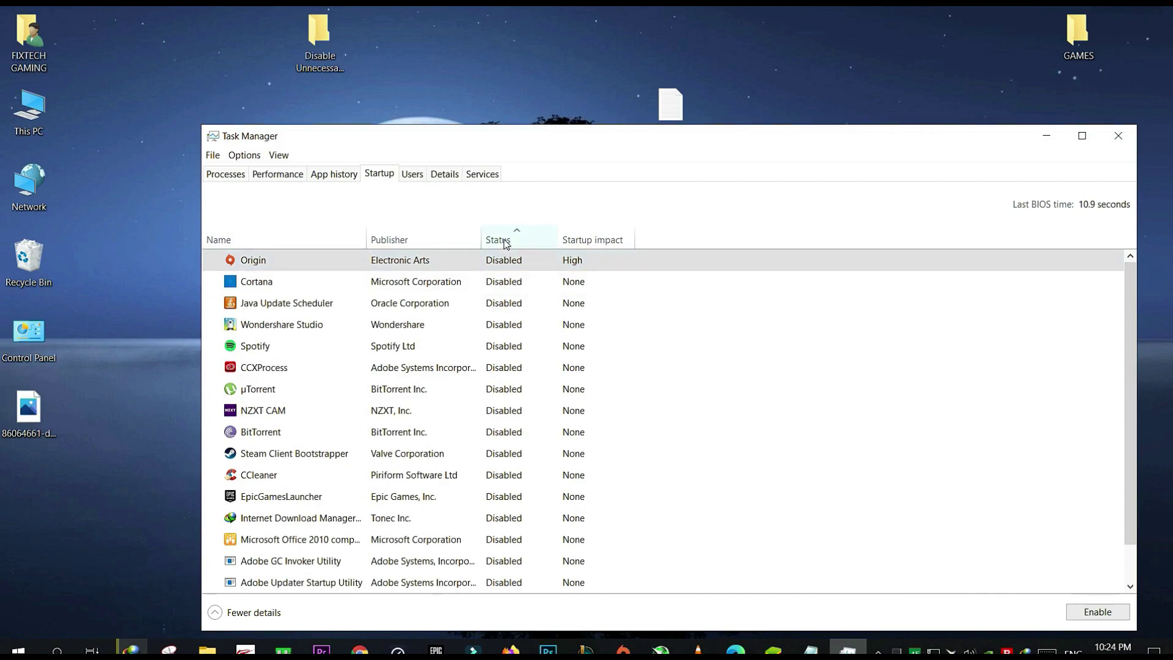
pyautogui.scroll(-1, 539, 321)
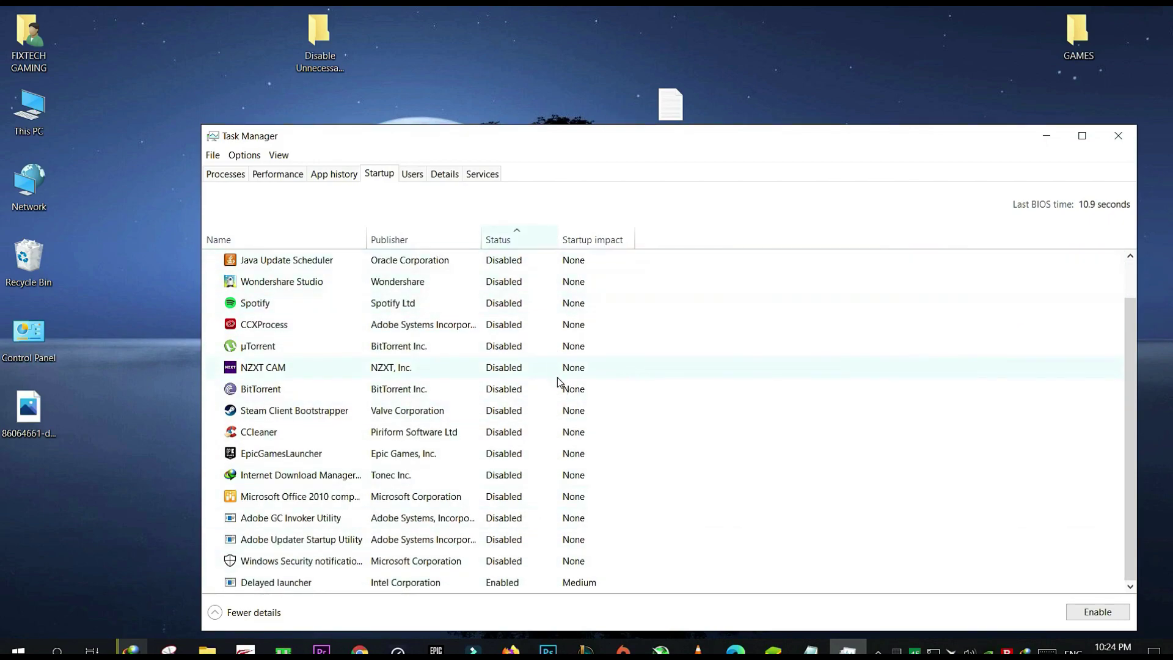
pyautogui.scroll(2, 555, 535)
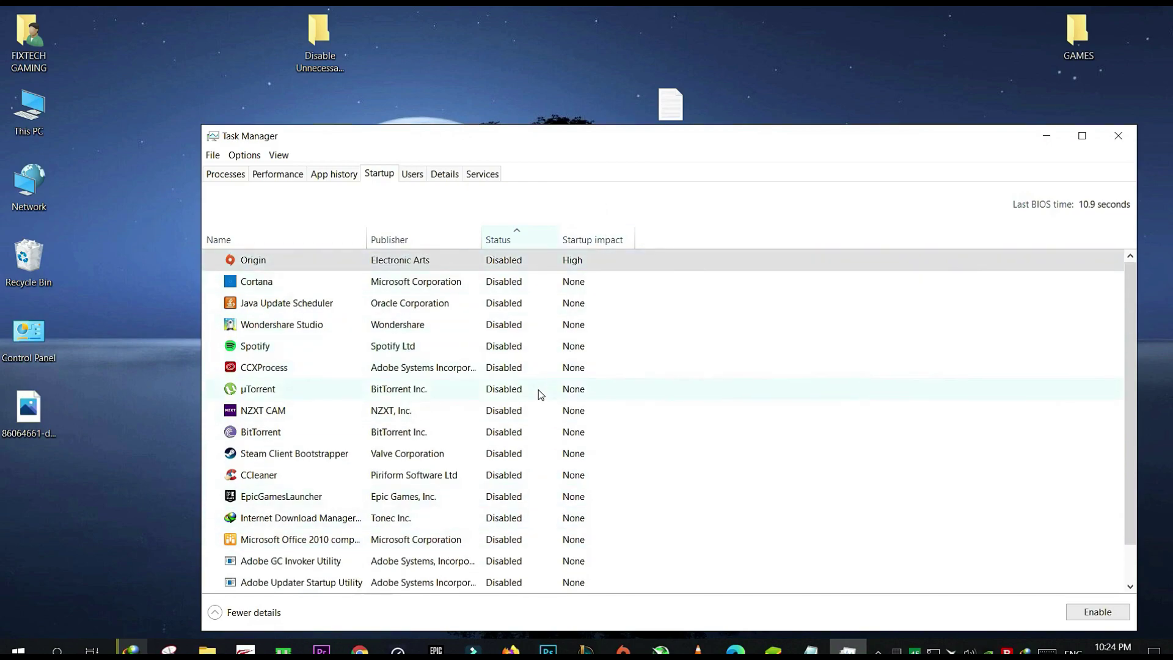
pyautogui.click(1119, 136)
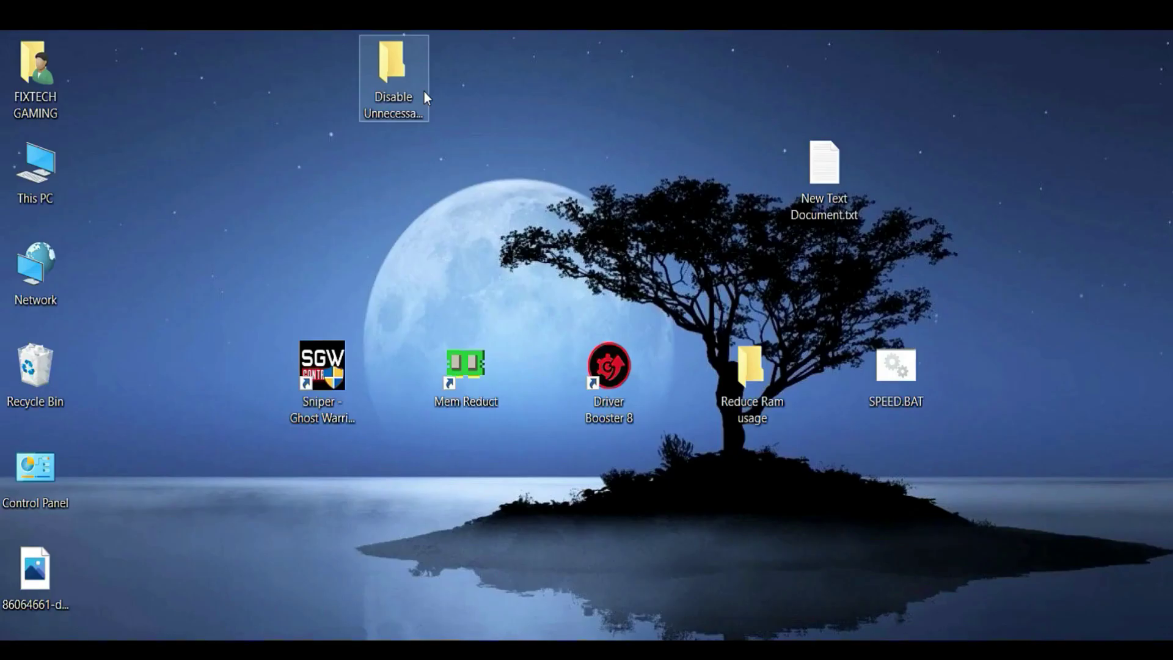
# Open the Reduce Ram usage folder and add Disable Extra Unnecessary Services.reg to the registry through PowerRun.exe, accepting the prompts.
pyautogui.click(345, 54)
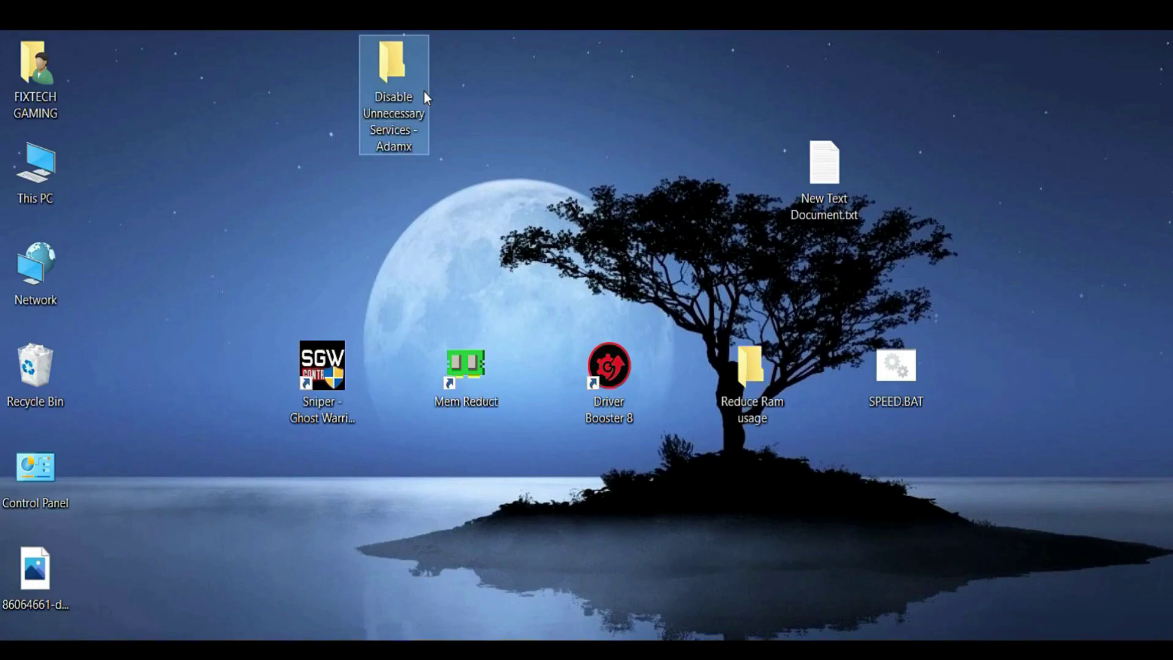
pyautogui.click(701, 537)
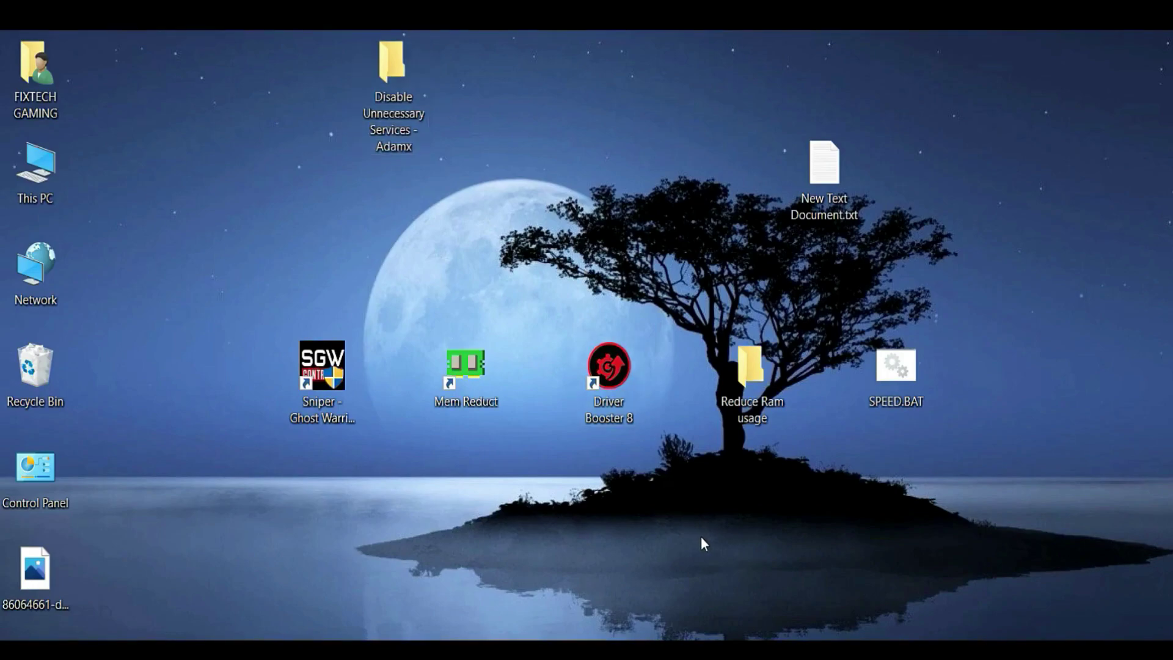
pyautogui.doubleClick(773, 394)
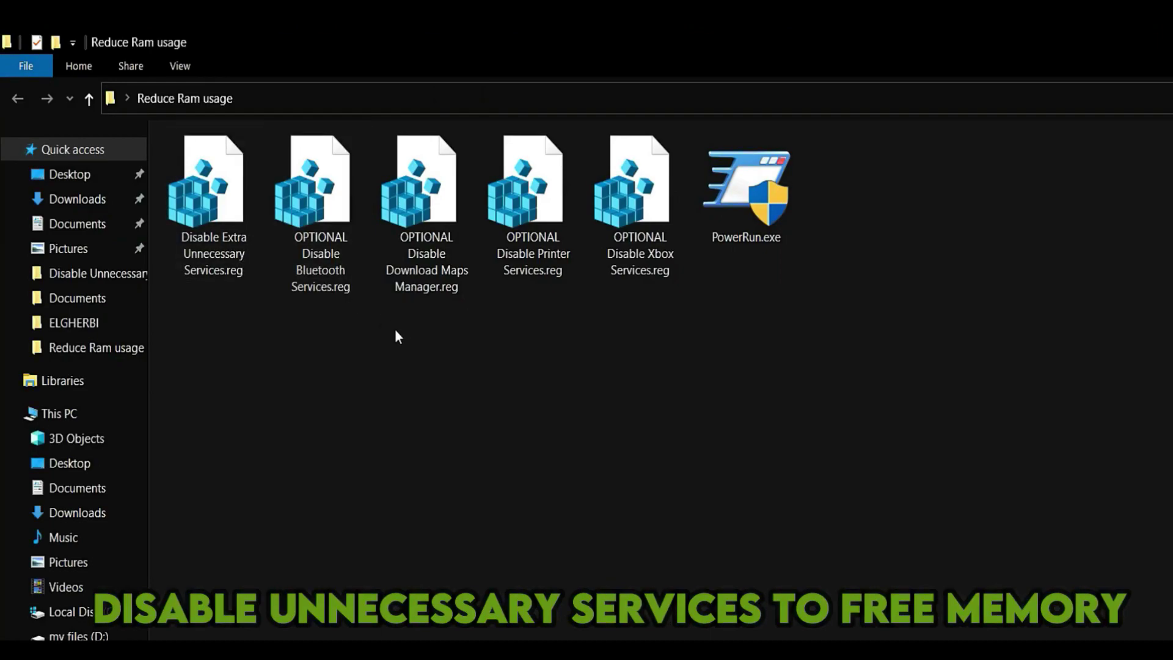
pyautogui.moveTo(259, 272); pyautogui.dragTo(745, 220)
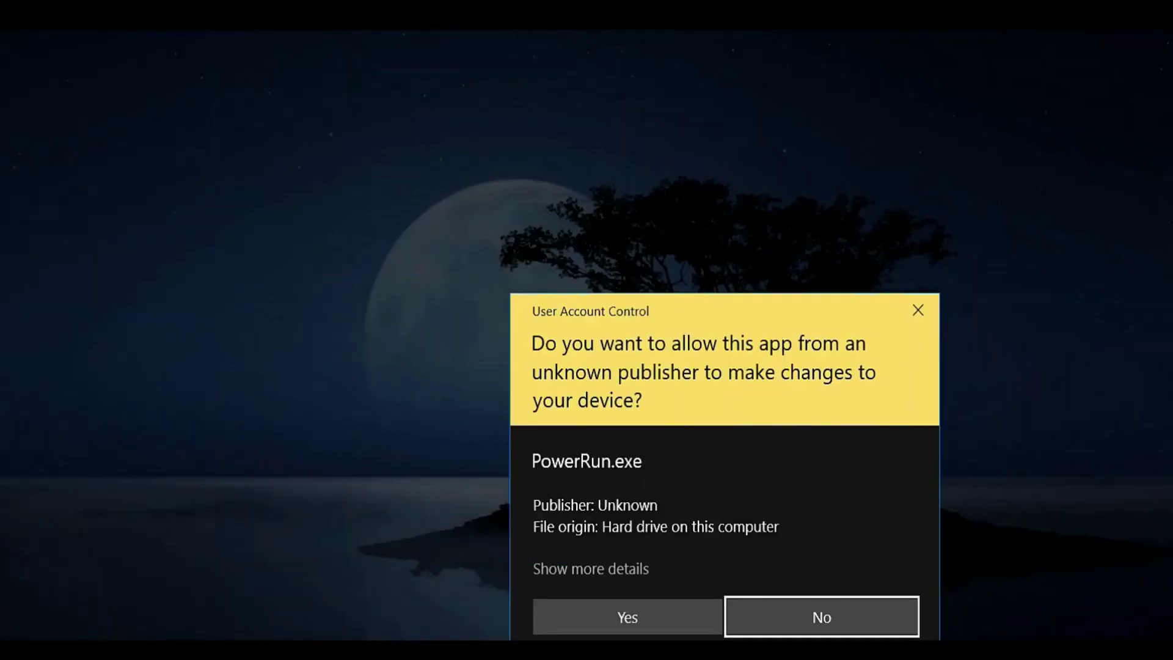
pyautogui.click(623, 617)
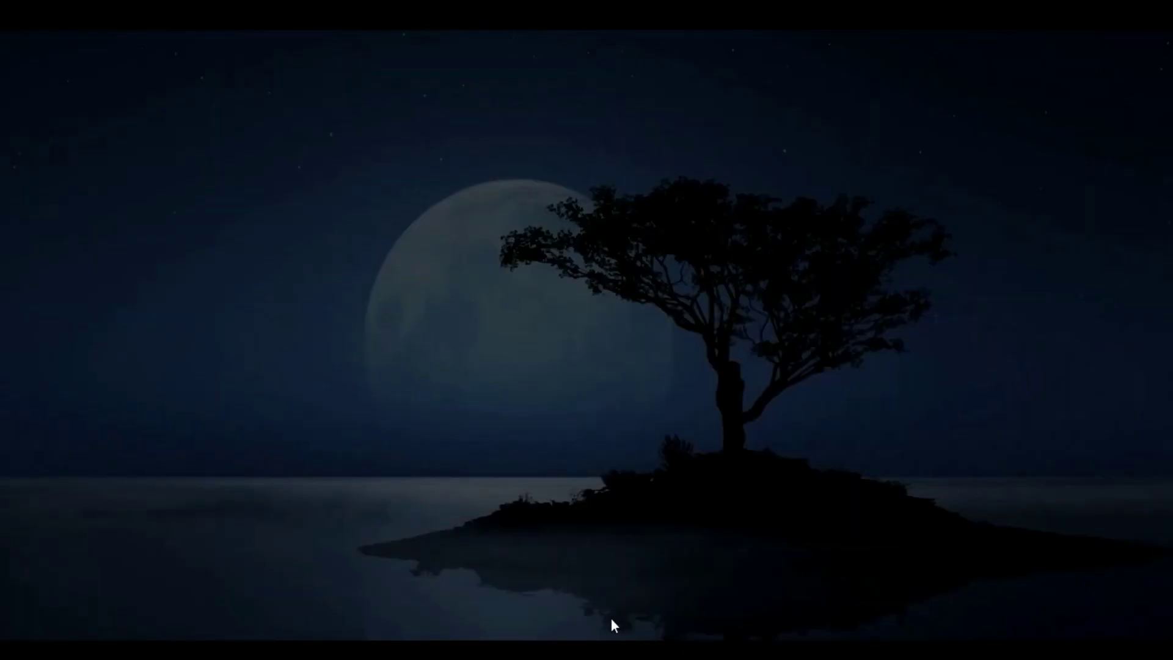
pyautogui.click(866, 497)
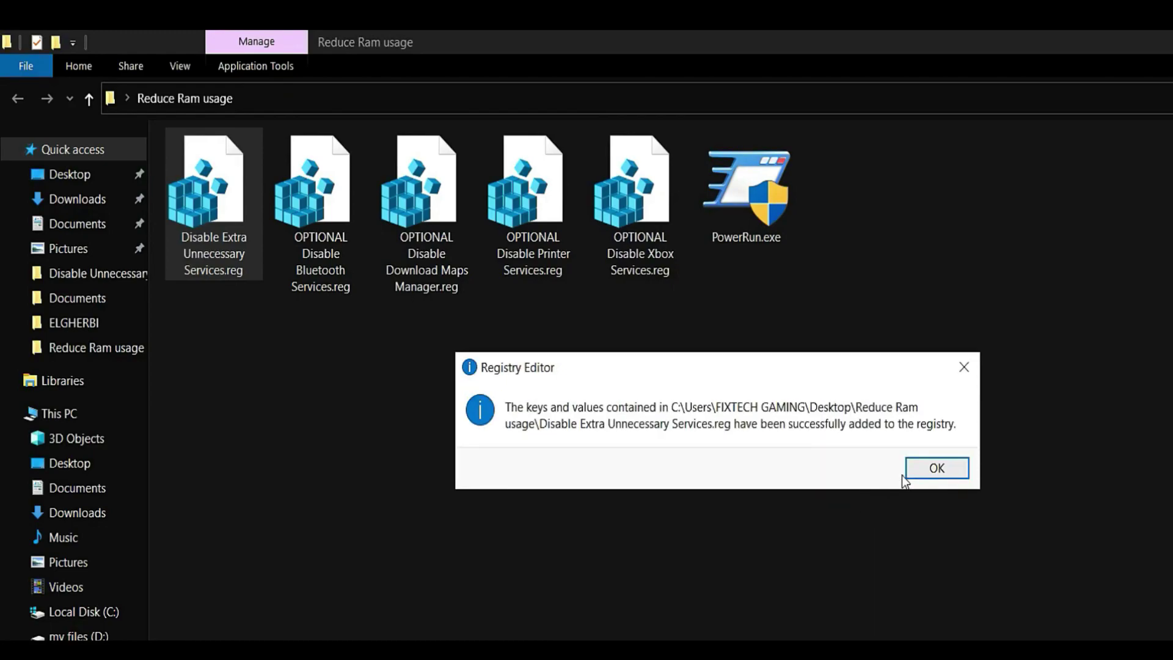
pyautogui.click(935, 469)
pyautogui.click(504, 451)
# Run OPTIONAL Disable Bluetooth Services.reg through PowerRun.exe and confirm adding it to the registry.
pyautogui.moveTo(333, 269); pyautogui.dragTo(746, 214)
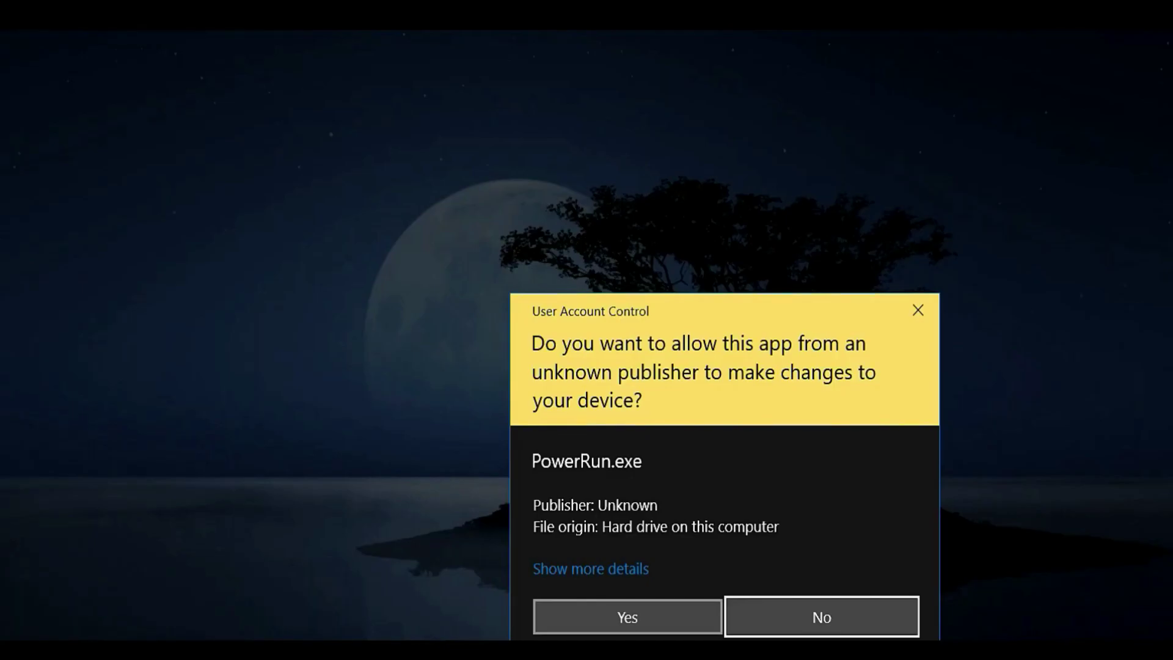
pyautogui.click(661, 622)
pyautogui.click(847, 506)
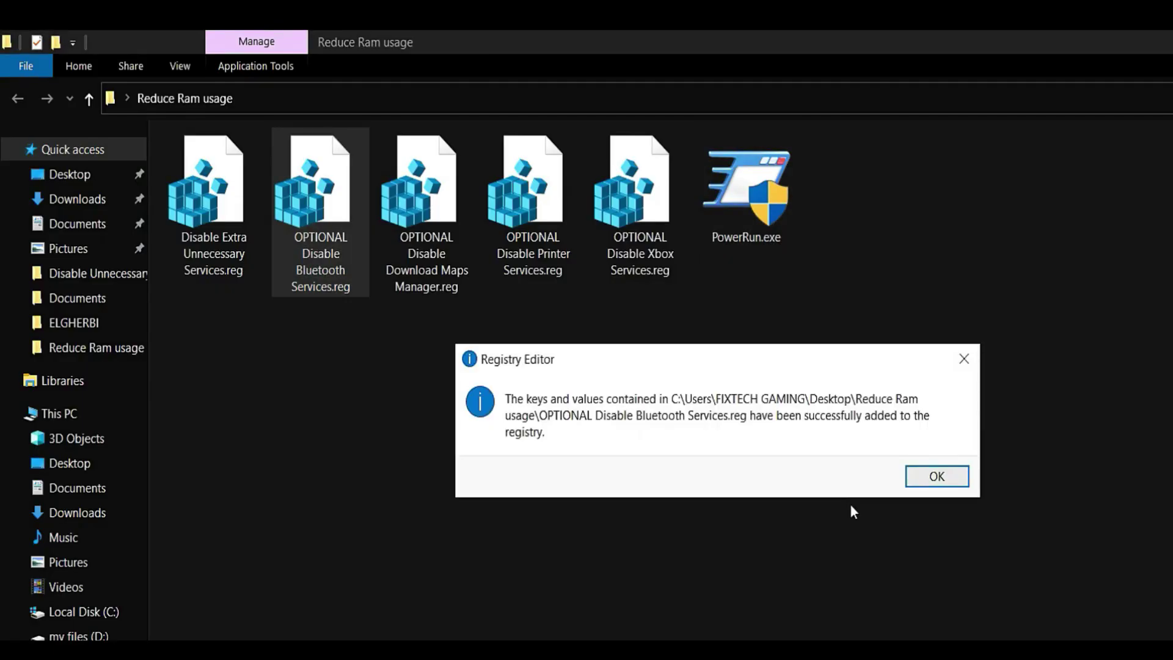
pyautogui.click(921, 478)
# Run OPTIONAL Disable Download Maps Manager.reg through PowerRun.exe and confirm adding it to the registry.
pyautogui.moveTo(428, 257); pyautogui.dragTo(737, 231)
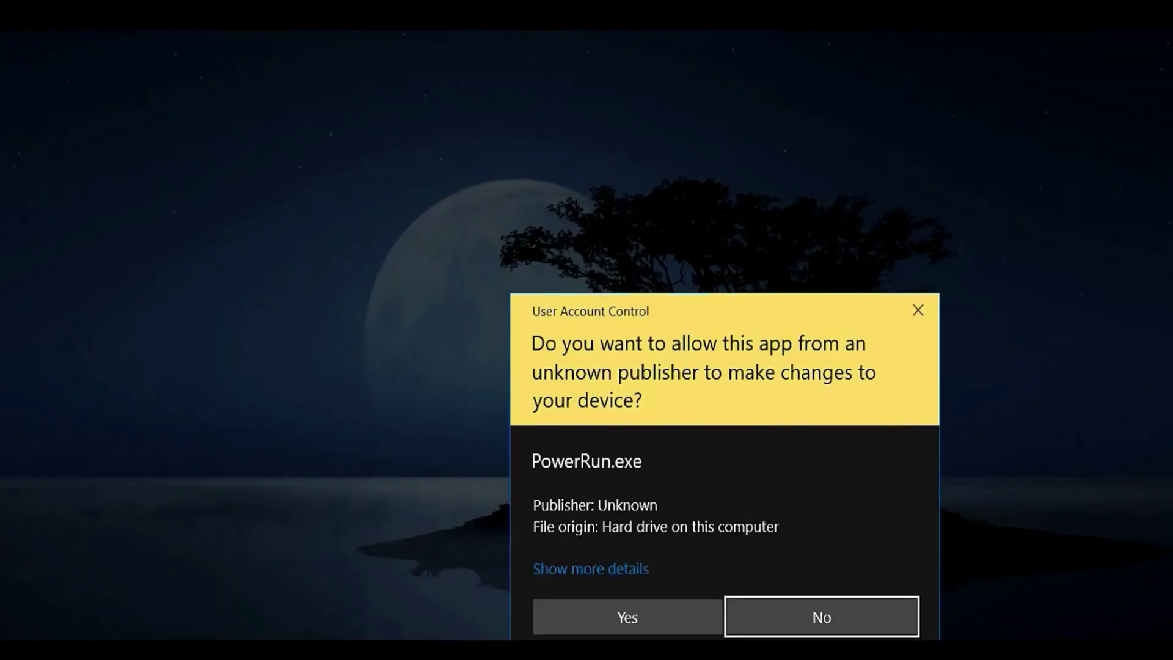
pyautogui.click(609, 621)
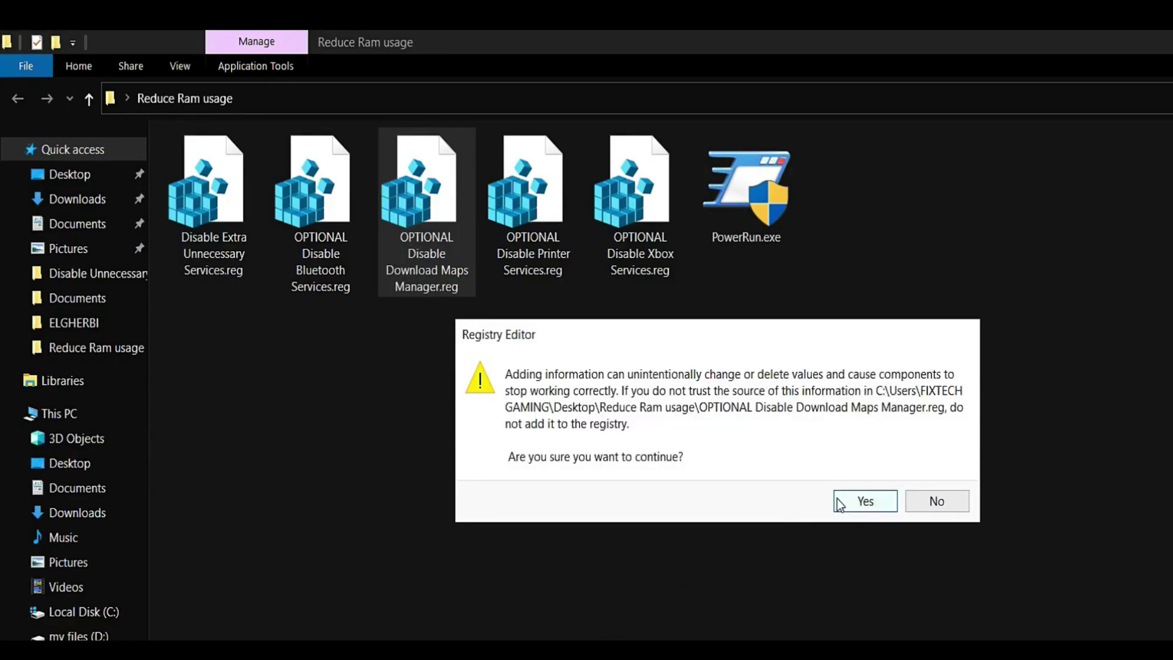
pyautogui.click(837, 499)
pyautogui.click(941, 479)
# Run OPTIONAL Disable Printer Services.reg through PowerRun.exe and confirm adding it to the registry.
pyautogui.moveTo(519, 269); pyautogui.dragTo(749, 215)
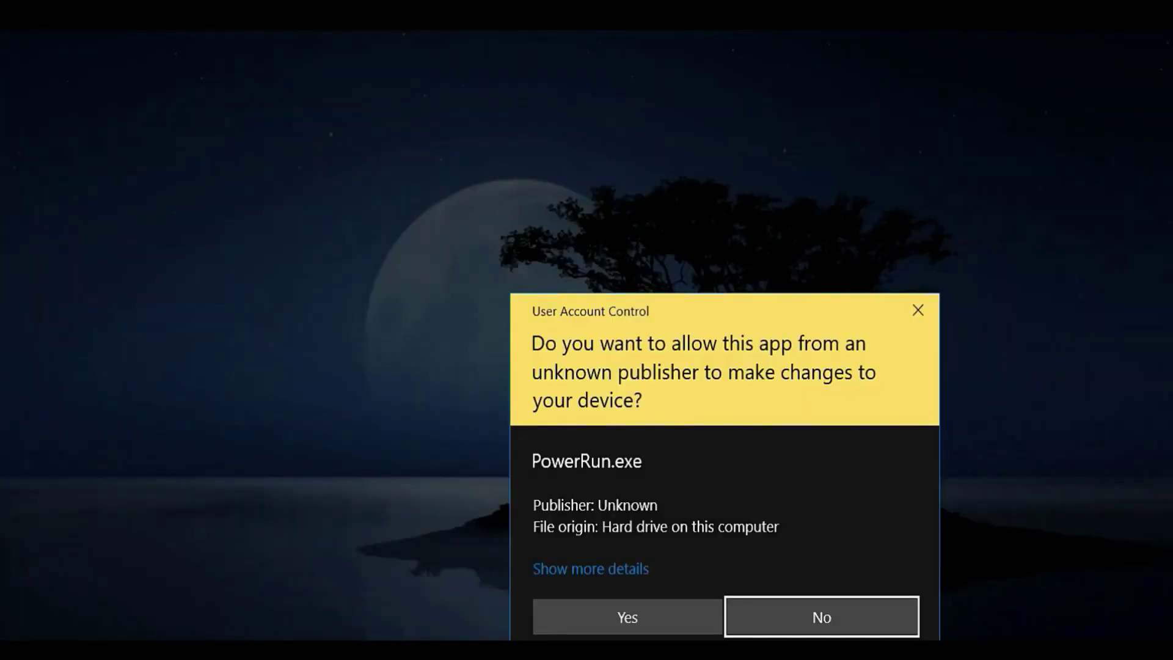
pyautogui.click(669, 618)
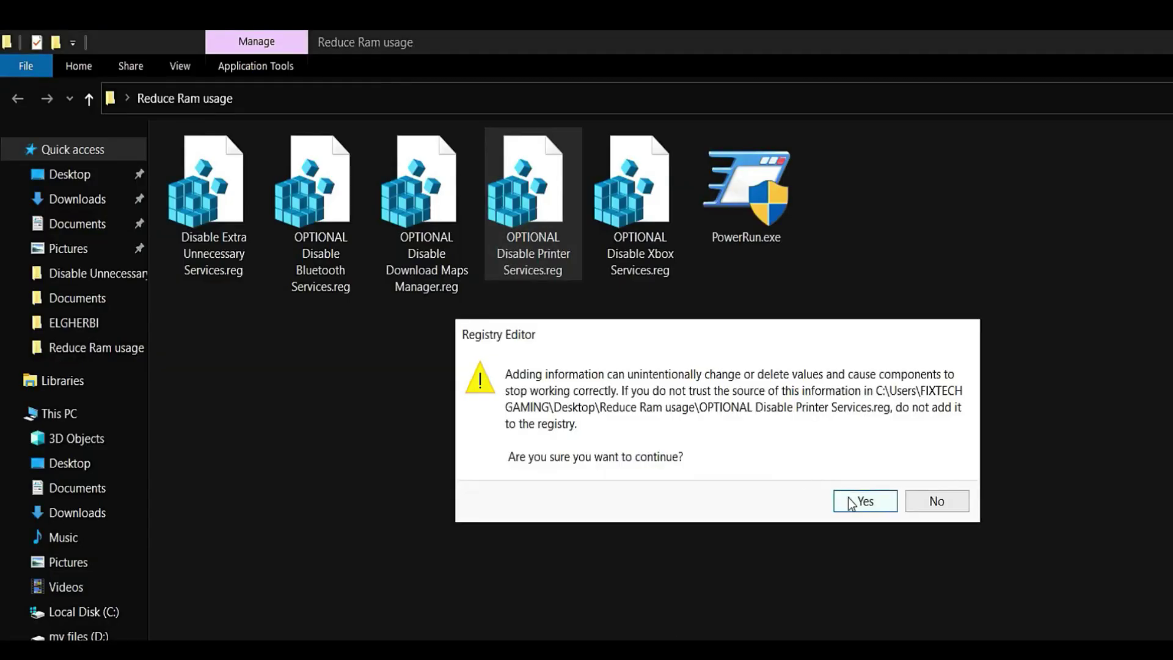
pyautogui.click(846, 496)
pyautogui.click(927, 469)
# Run OPTIONAL Disable Xbox Services.reg through PowerRun.exe and confirm adding it to the registry.
pyautogui.moveTo(652, 269); pyautogui.dragTo(754, 211)
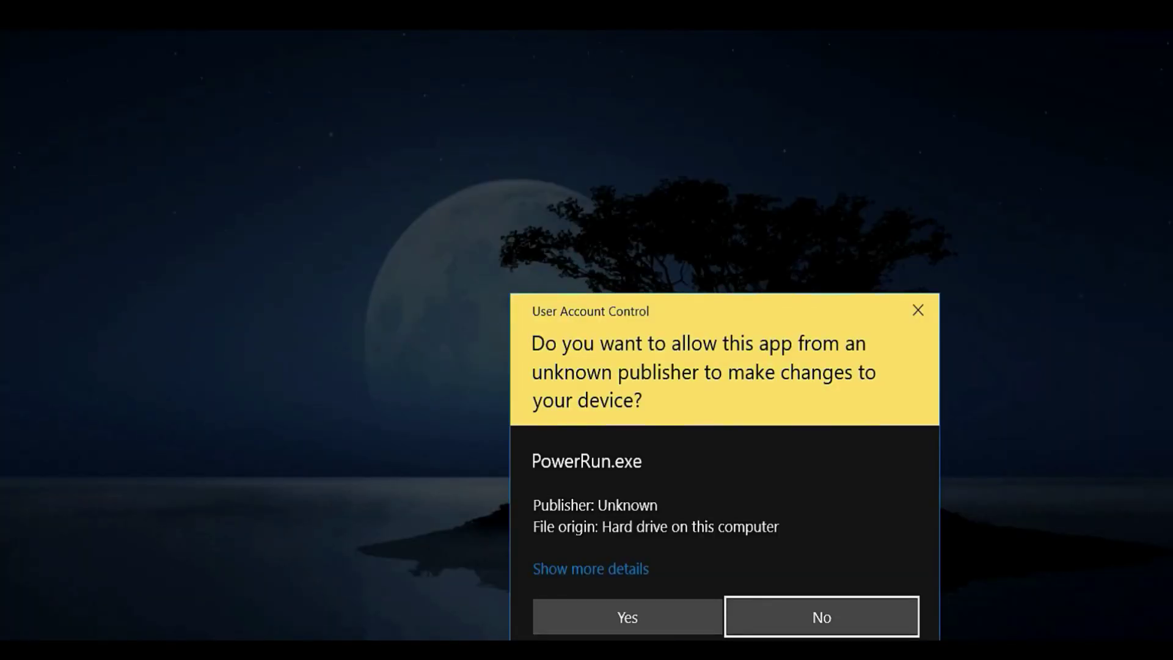
pyautogui.click(628, 617)
pyautogui.click(848, 498)
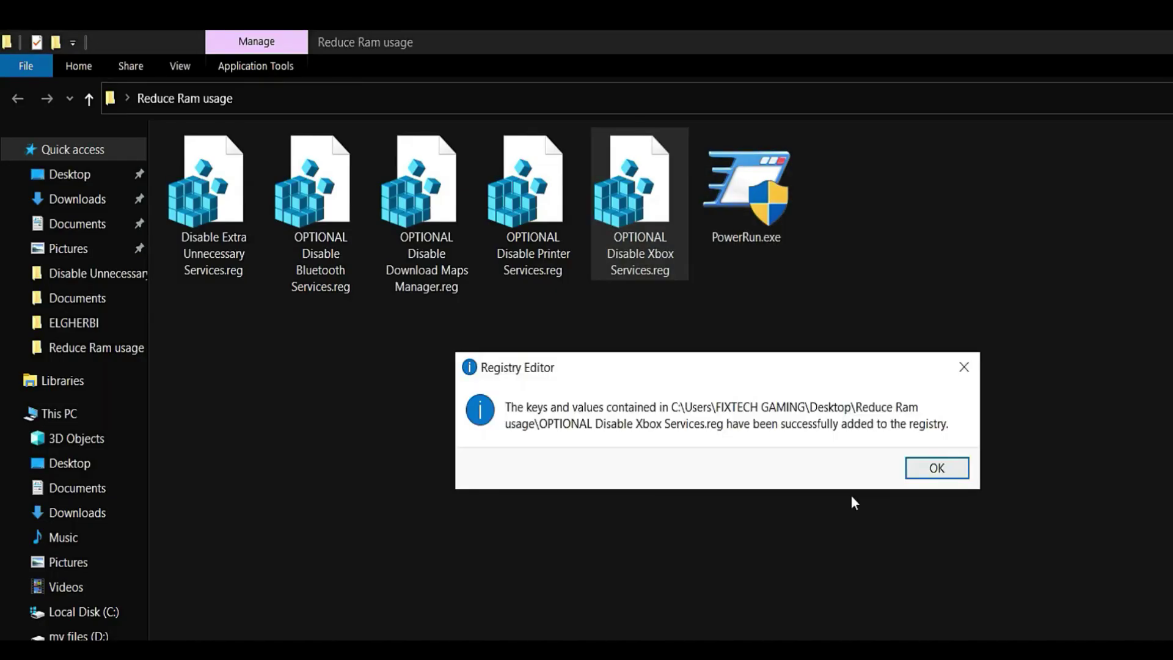
pyautogui.click(930, 471)
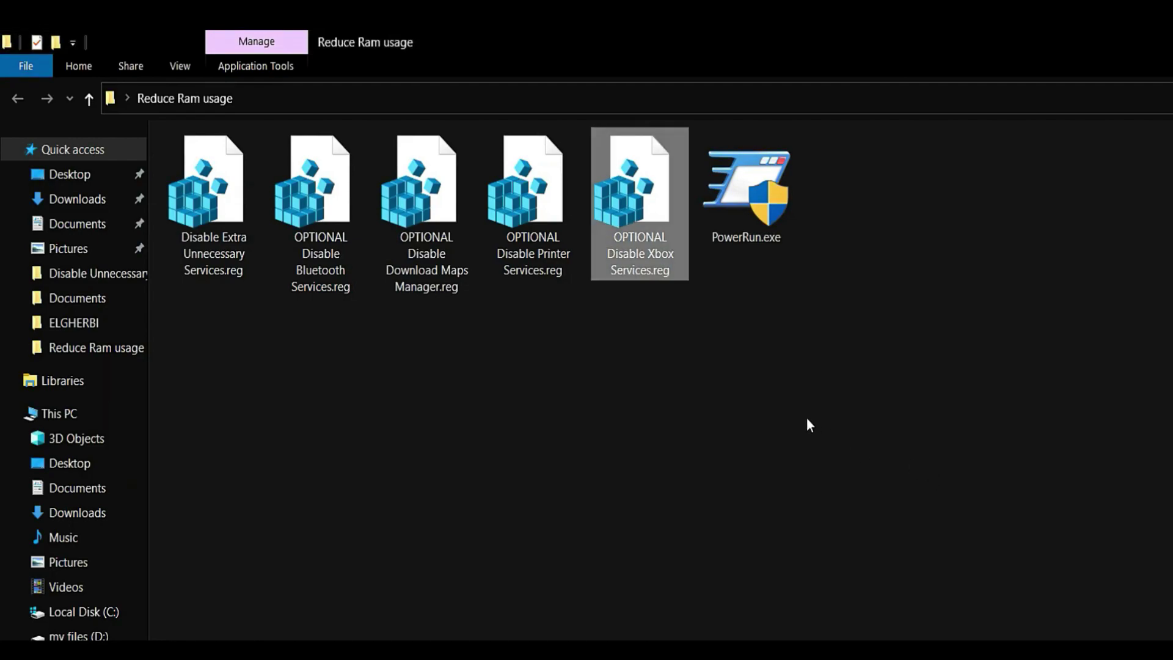
pyautogui.click(780, 395)
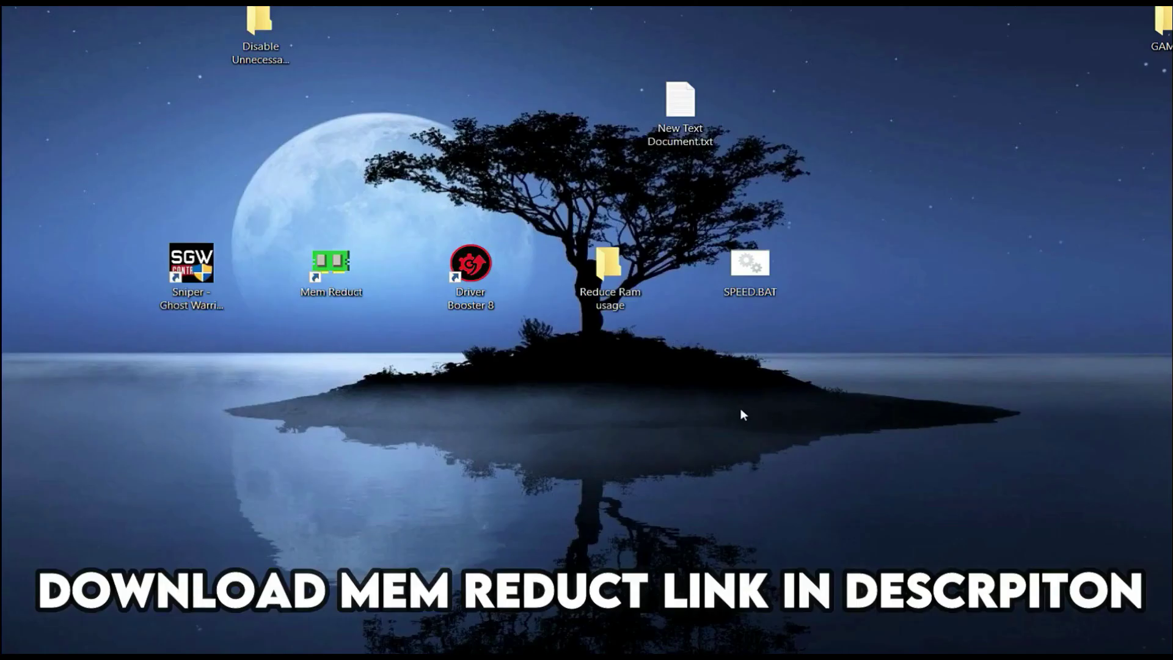
pyautogui.rightClick(694, 380)
pyautogui.click(727, 420)
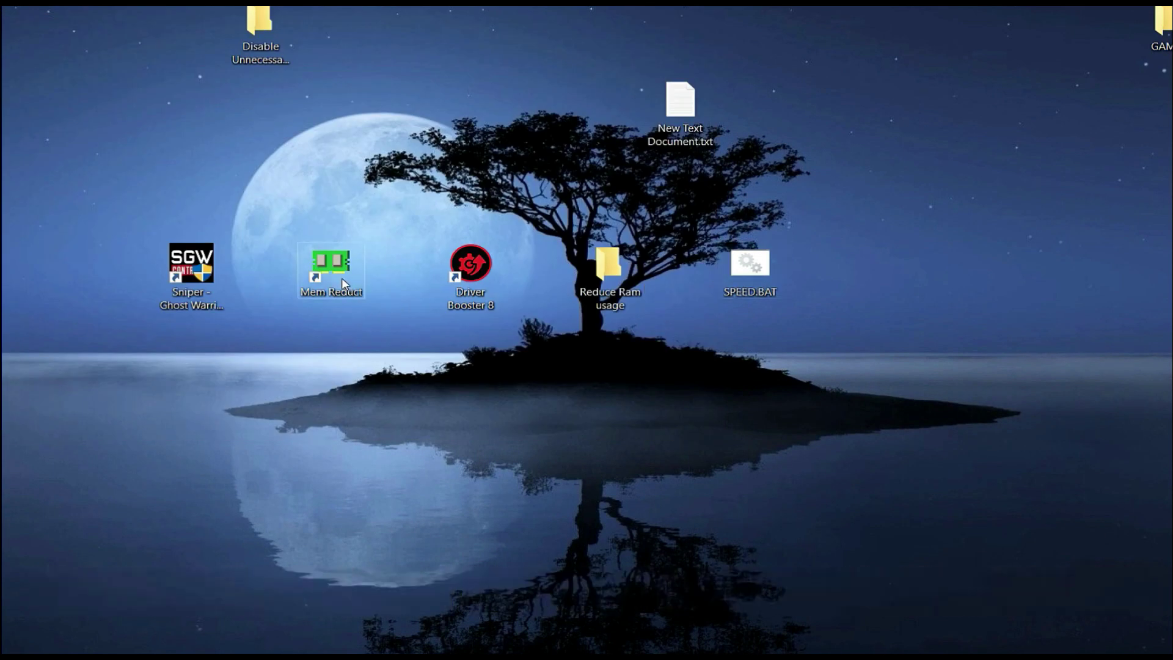
# Launch Mem Reduct, clean the memory several times in a row, and close its window.
pyautogui.rightClick(323, 276)
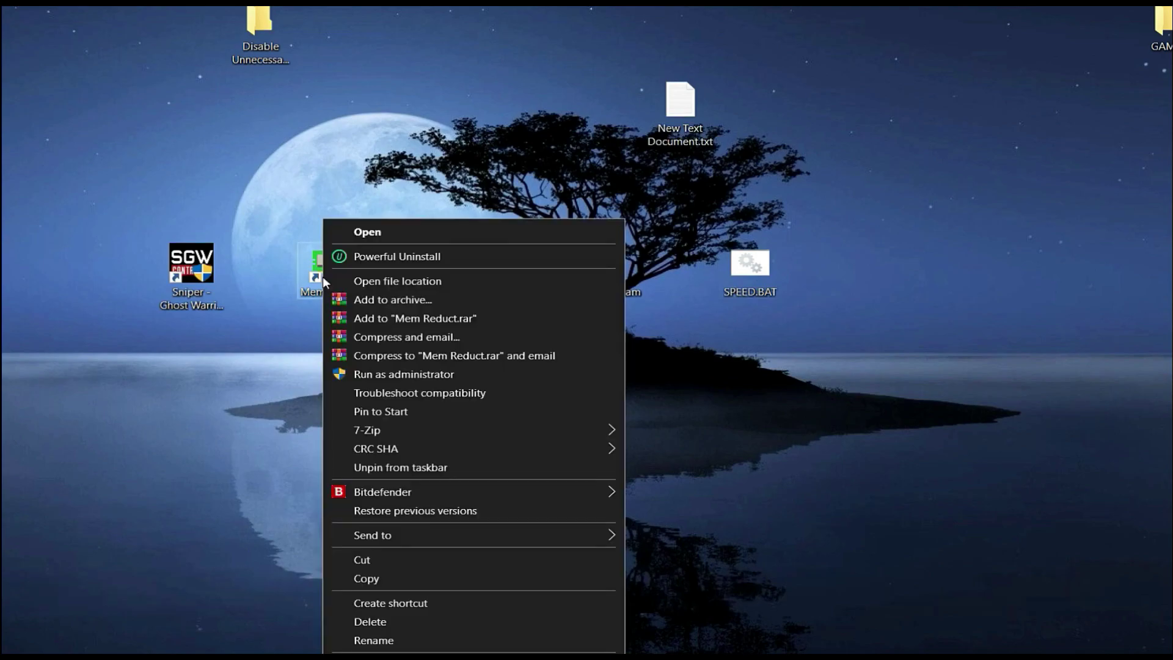
pyautogui.doubleClick(300, 269)
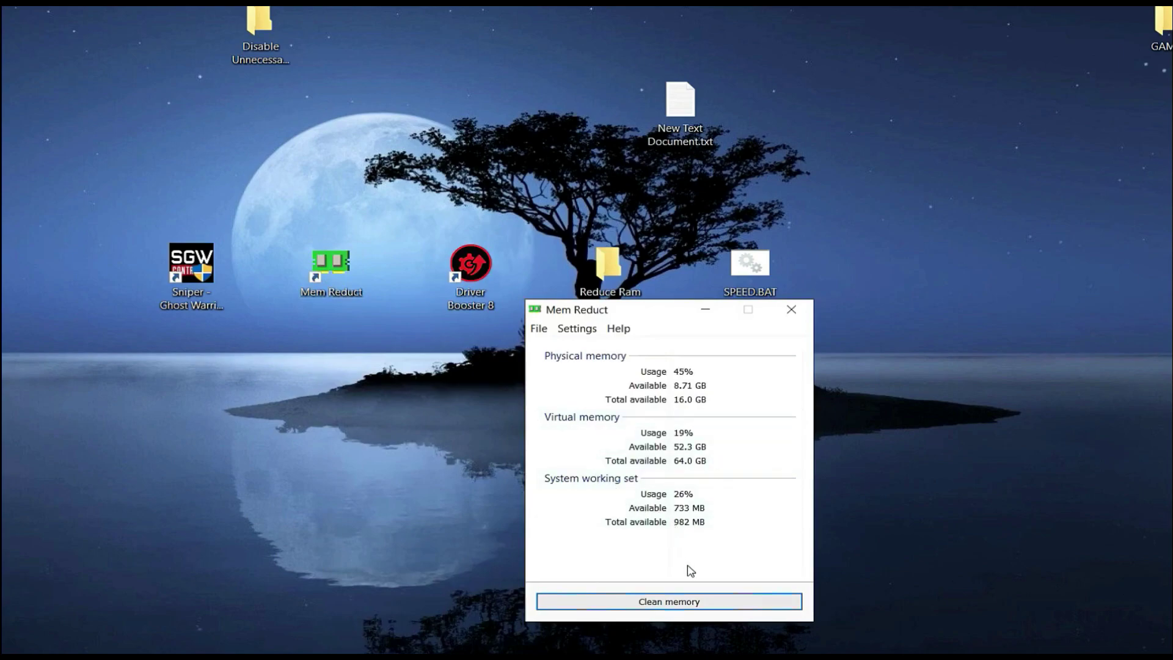
pyautogui.click(688, 602)
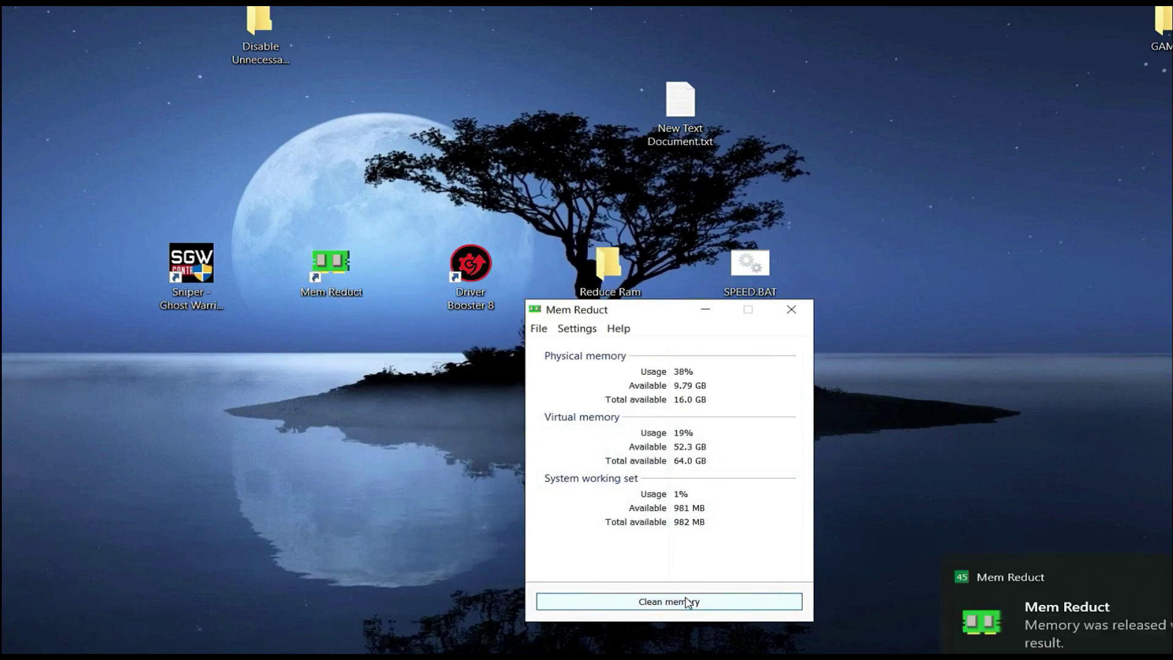
pyautogui.click(689, 603)
pyautogui.click(718, 605)
pyautogui.click(707, 602)
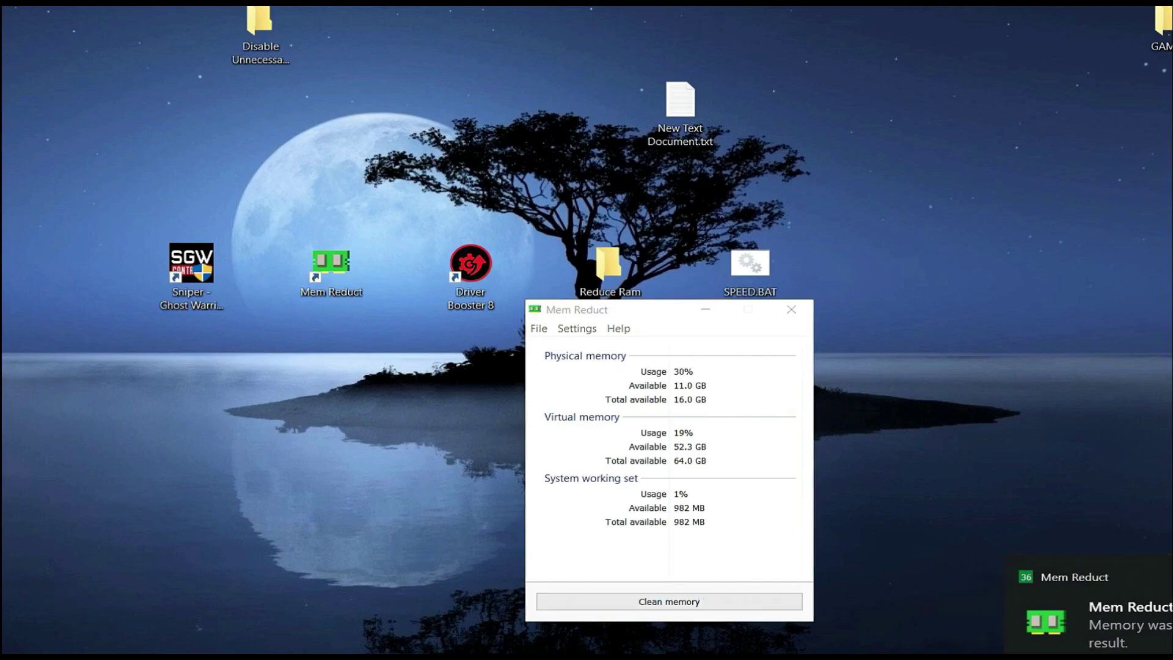
pyautogui.click(792, 309)
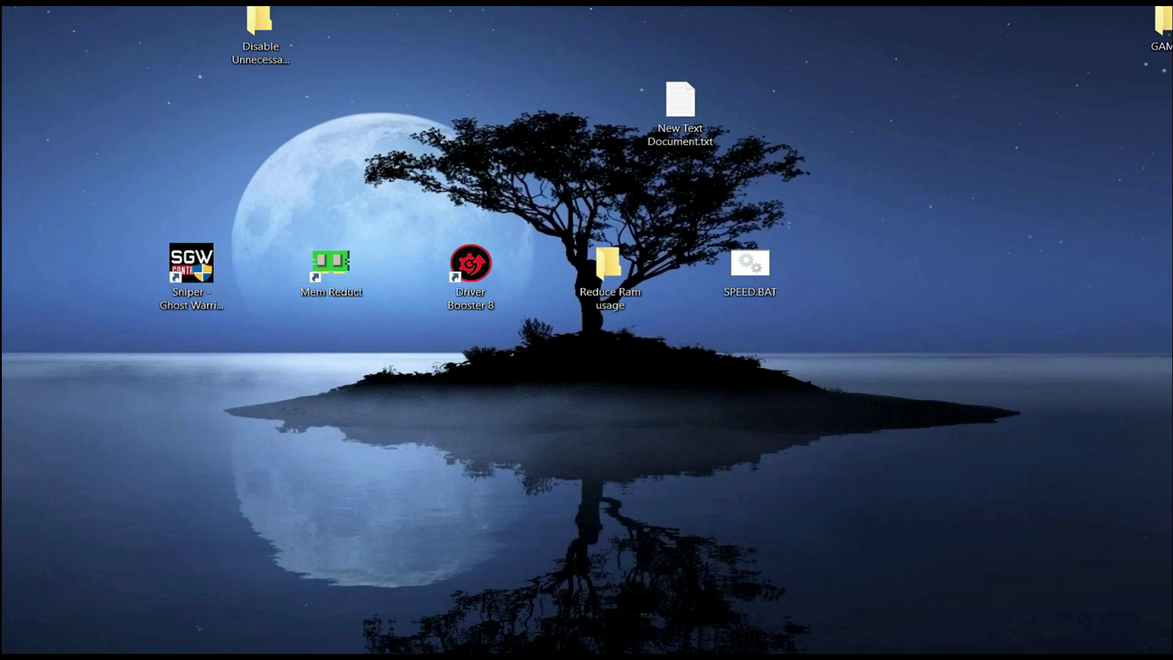
# Open Task Manager to check the system's resource usage.
pyautogui.rightClick(855, 657)
pyautogui.rightClick(908, 657)
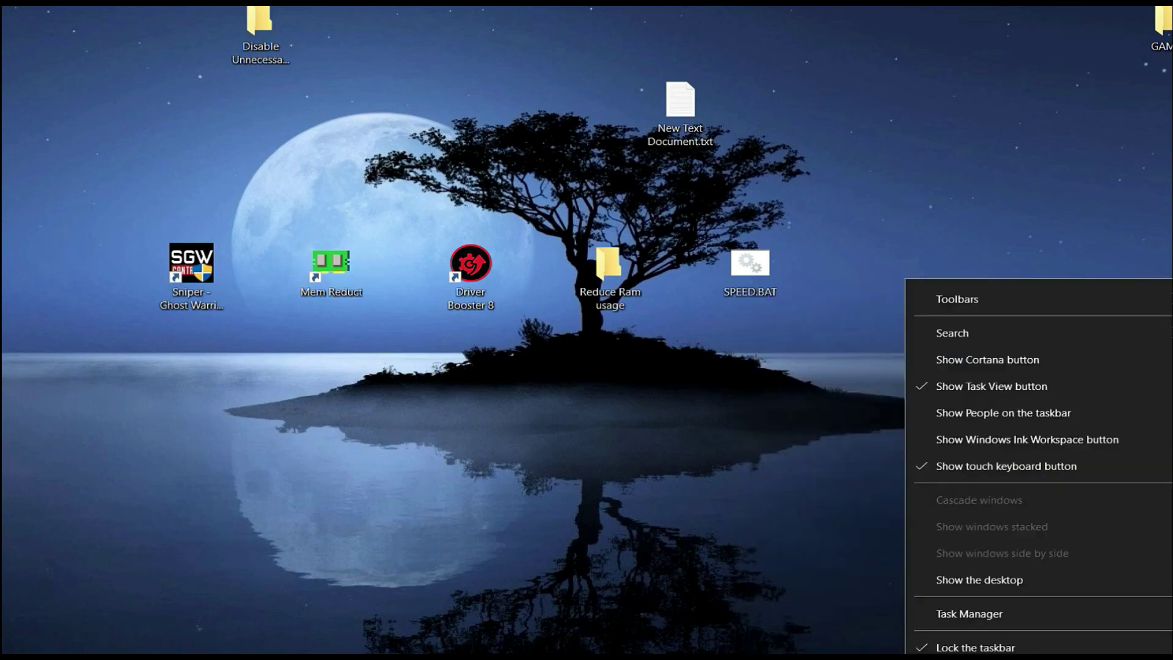
pyautogui.click(951, 614)
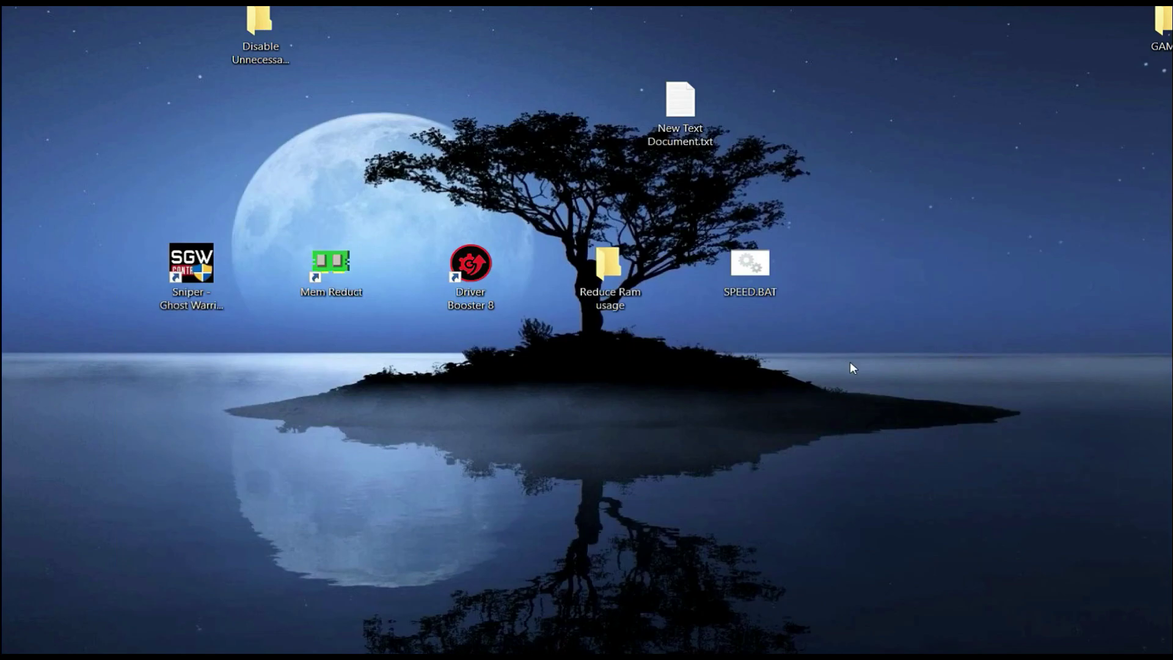
pyautogui.rightClick(853, 367)
pyautogui.click(890, 411)
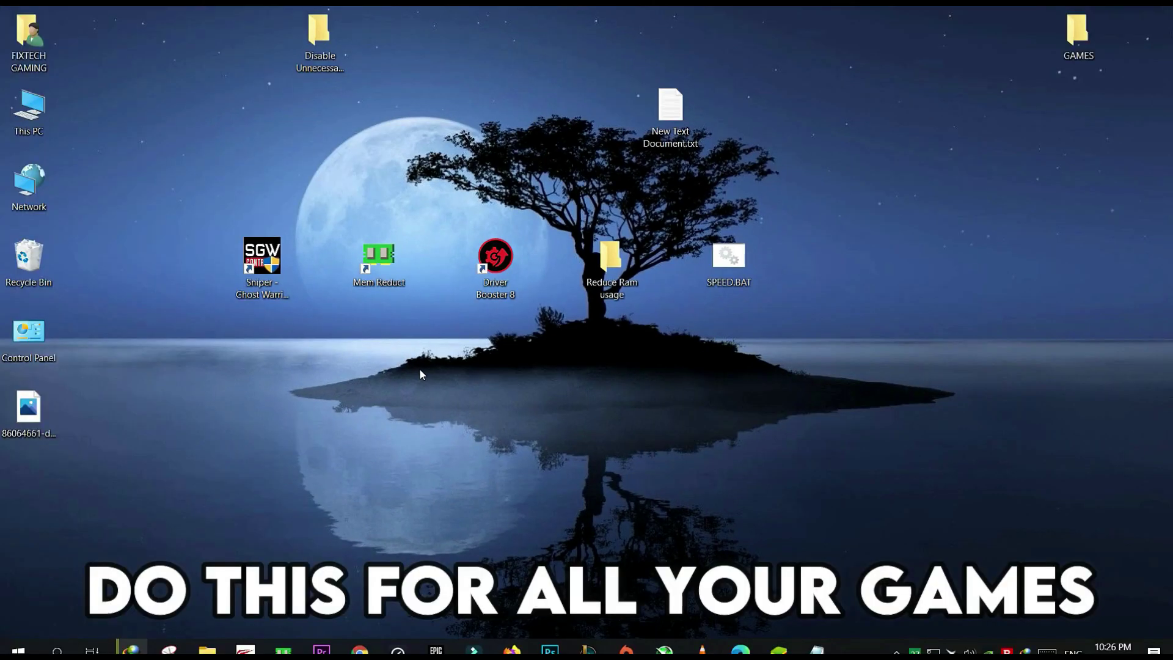
# Enable Disable fullscreen optimizations in the compatibility properties of the Sniper - Ghost Warrior Contracts shortcut, and apply the change.
pyautogui.click(260, 280)
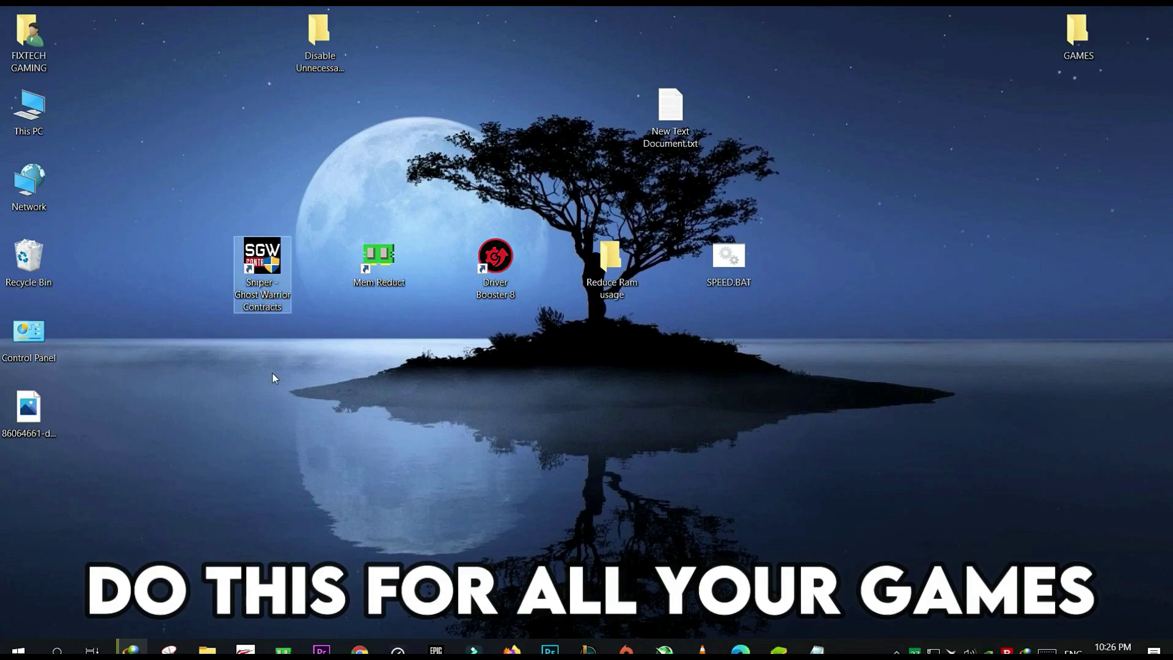
pyautogui.rightClick(259, 285)
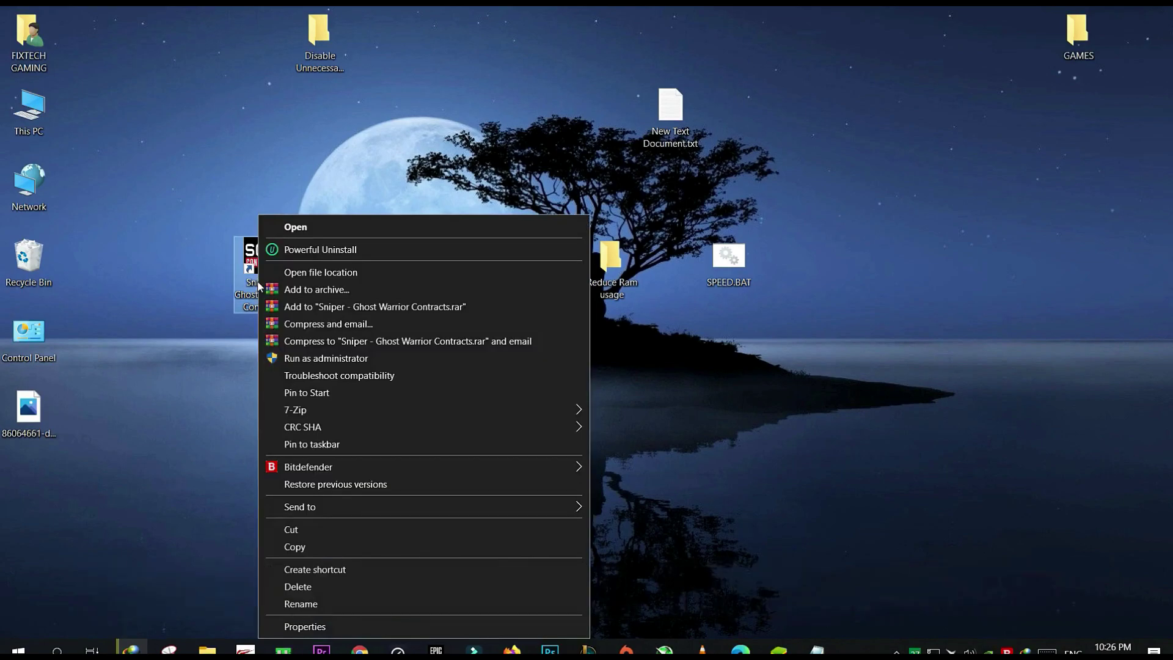
pyautogui.click(316, 622)
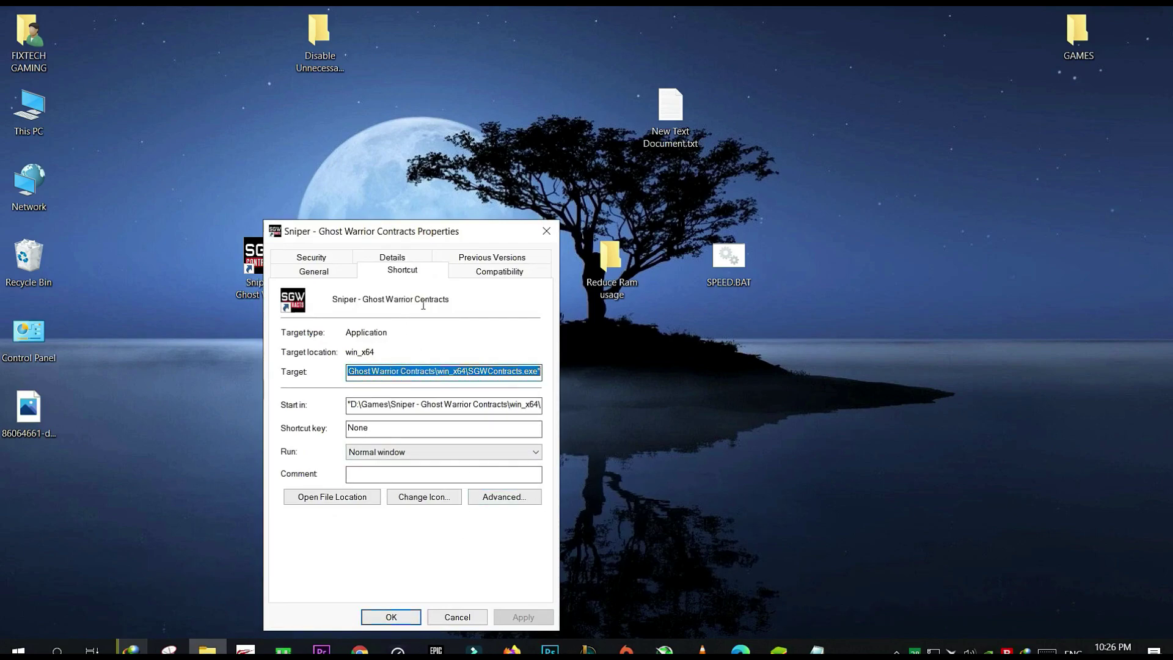
pyautogui.click(492, 274)
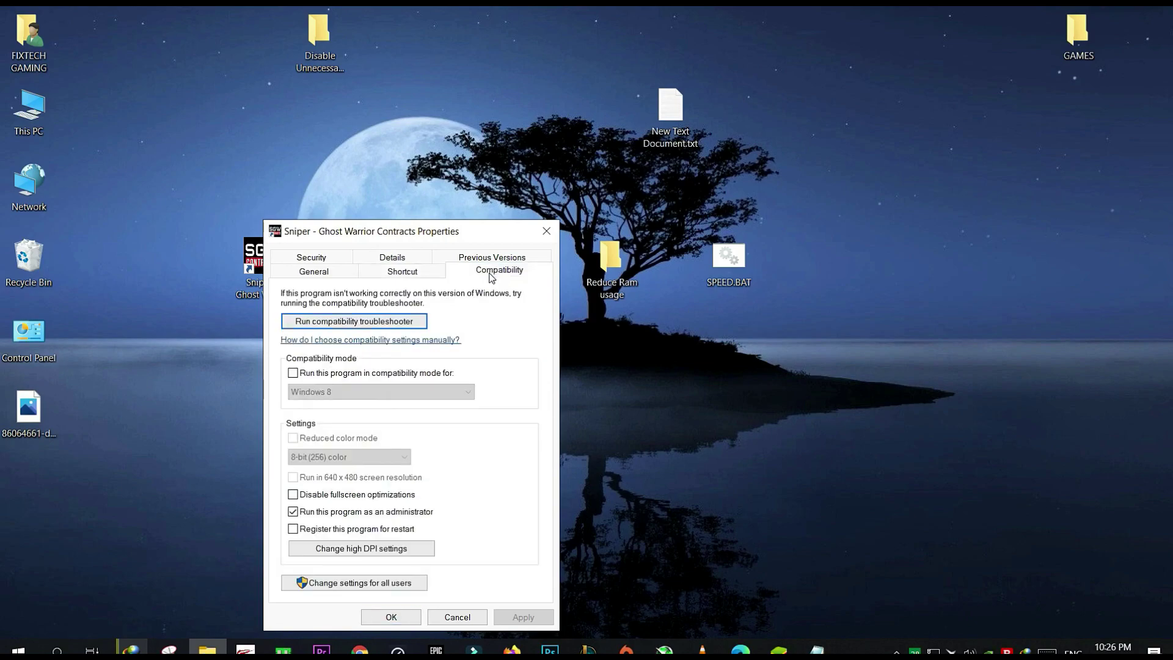
pyautogui.click(379, 497)
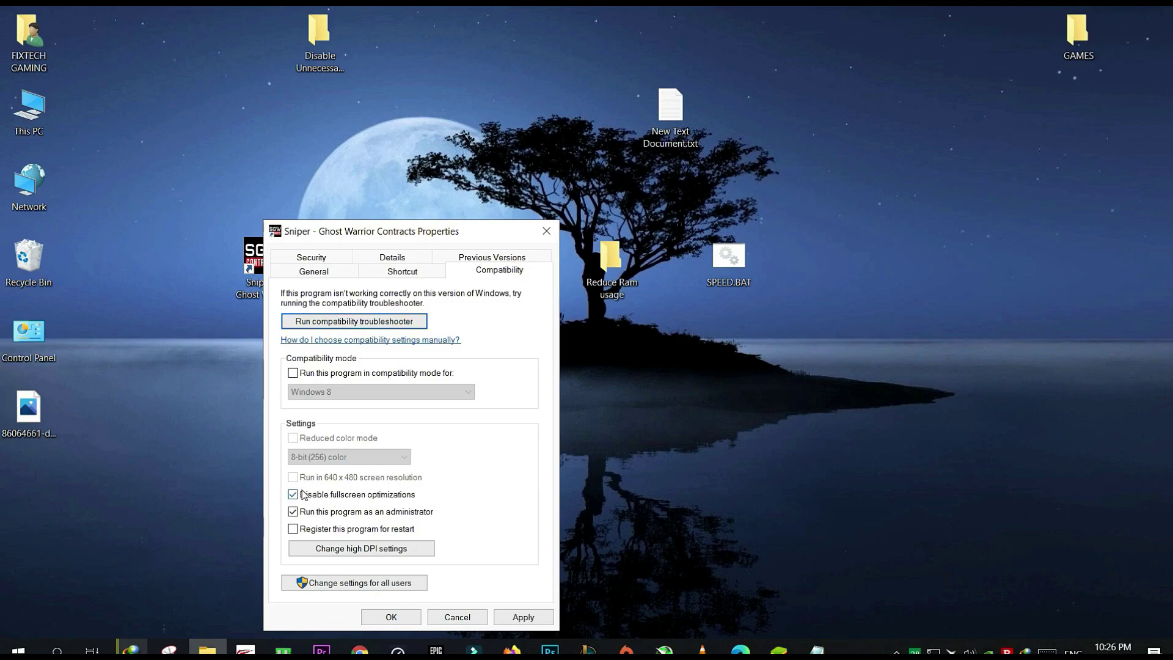
pyautogui.click(524, 619)
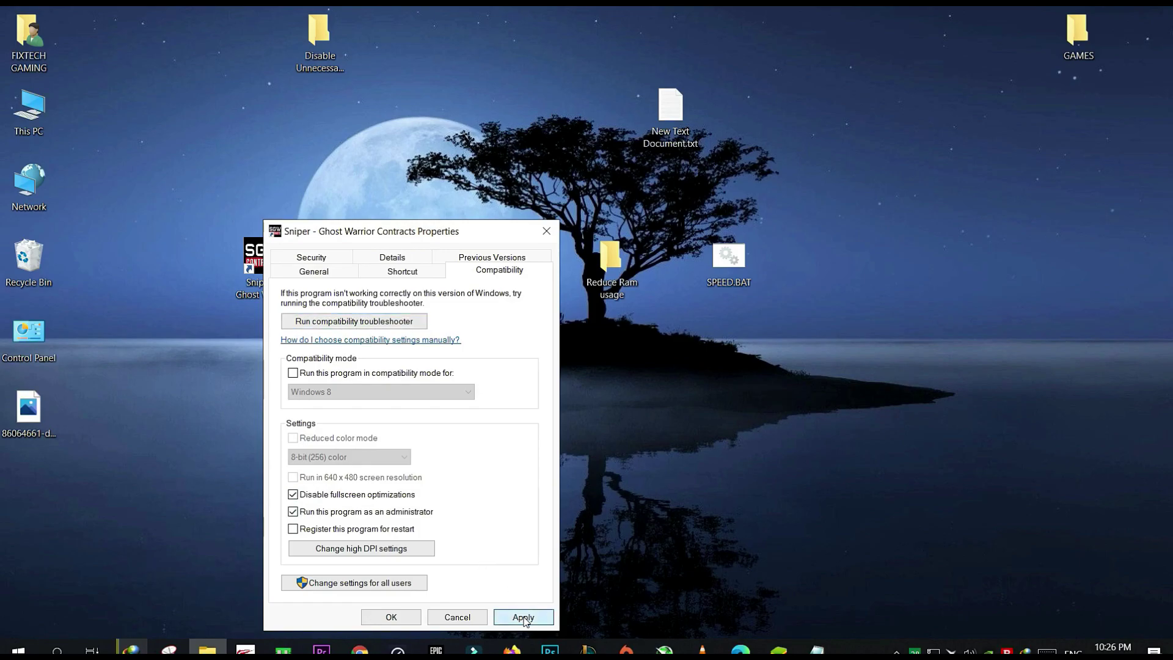
pyautogui.click(413, 617)
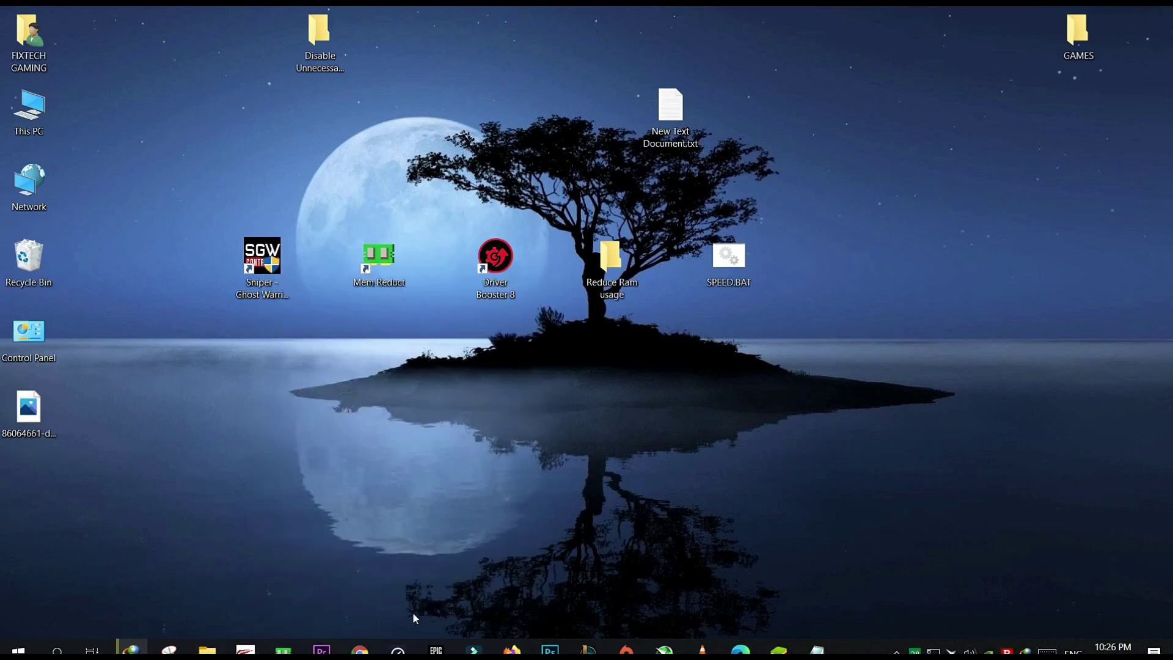